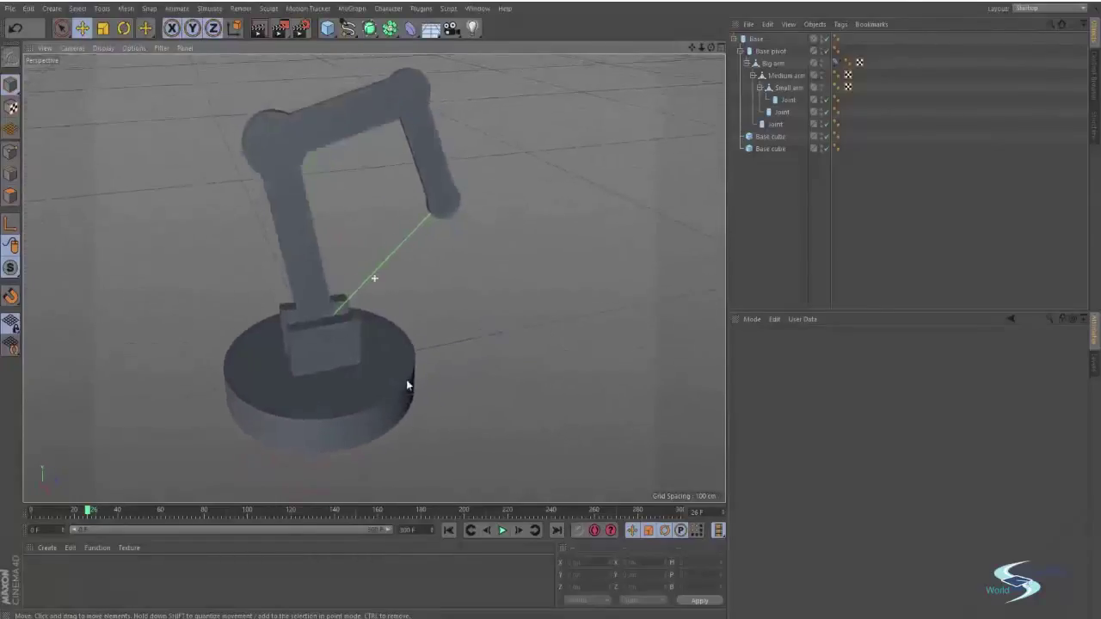
Render a viewport preview of the untextured robot arm, framed from a near-level view
{"action": "left_click_drag", "start_coordinate": [406, 379], "coordinate": [365, 447], "text": "alt"}
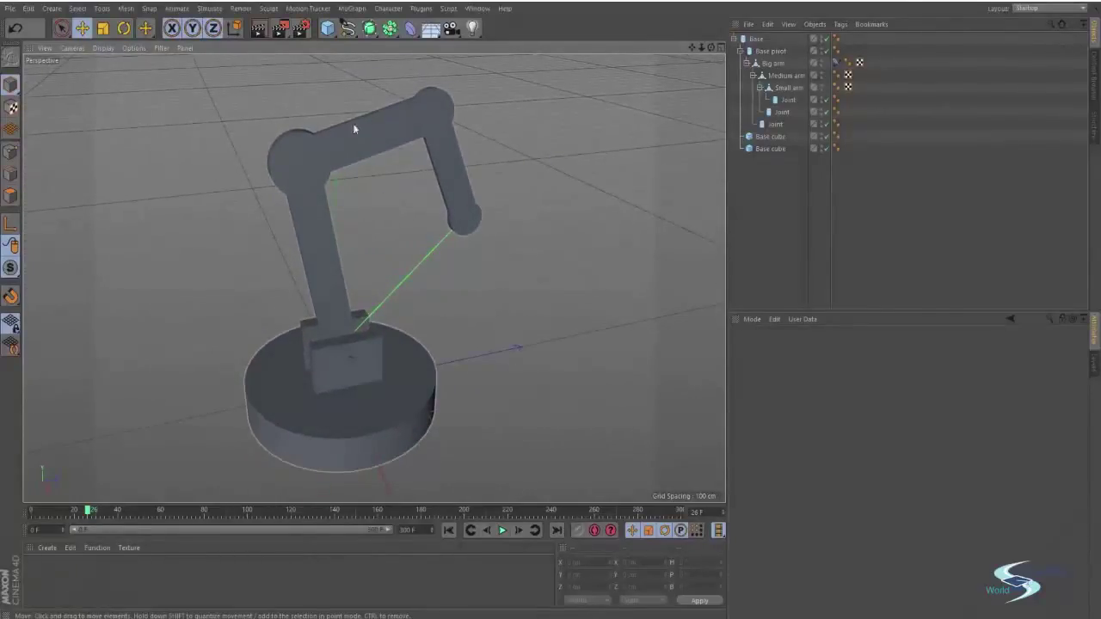
{"action": "middle_click_drag", "start_coordinate": [322, 136], "coordinate": [329, 214], "text": "alt"}
{"action": "right_click_drag", "start_coordinate": [329, 213], "coordinate": [419, 166], "text": "alt"}
{"action": "mouse_move", "coordinate": [368, 203]}
{"action": "left_mouse_down", "text": "alt"}
{"action": "mouse_move", "coordinate": [501, 177]}
{"action": "mouse_move", "coordinate": [474, 215]}
{"action": "mouse_move", "coordinate": [390, 278]}
{"action": "mouse_move", "coordinate": [307, 273]}
{"action": "mouse_move", "coordinate": [300, 285]}
{"action": "mouse_move", "coordinate": [405, 204]}
{"action": "mouse_move", "coordinate": [263, 284]}
{"action": "mouse_move", "coordinate": [321, 275]}
{"action": "mouse_move", "coordinate": [359, 238]}
{"action": "mouse_move", "coordinate": [286, 254]}
{"action": "mouse_move", "coordinate": [479, 284]}
{"action": "mouse_move", "coordinate": [332, 392]}
{"action": "left_mouse_up", "text": "alt"}
{"action": "key", "text": "ctrl+r"}
{"action": "key", "text": "ctrl+r"}
Create a new material and set its color to yellow, RGB 249, 190, 26
{"action": "double_click", "coordinate": [53, 563]}
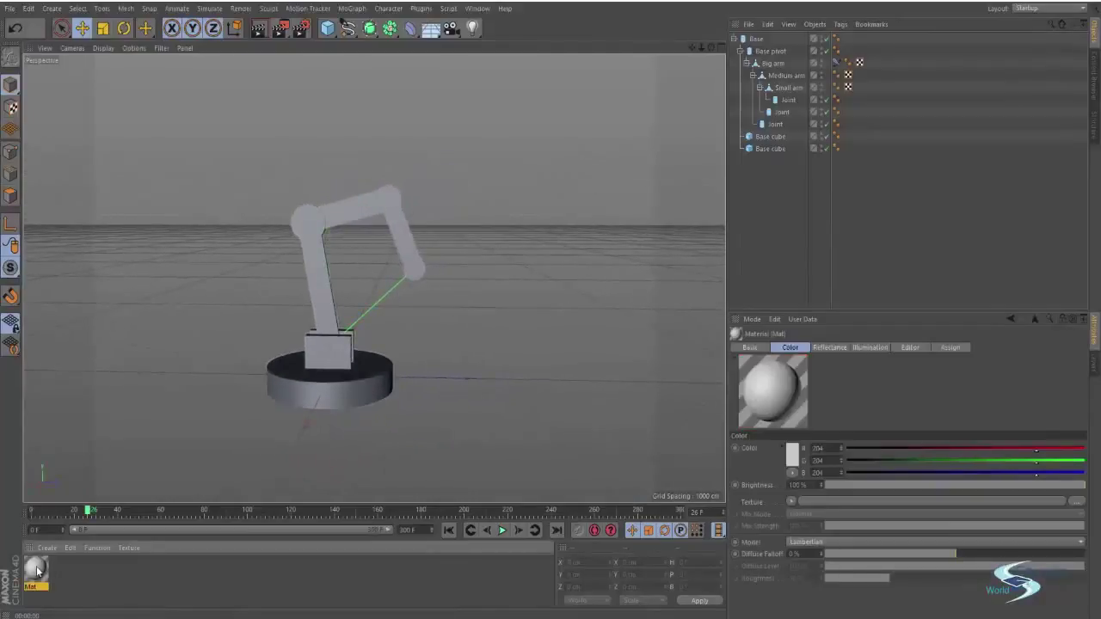
{"action": "double_click", "coordinate": [35, 569]}
{"action": "left_click", "coordinate": [315, 137]}
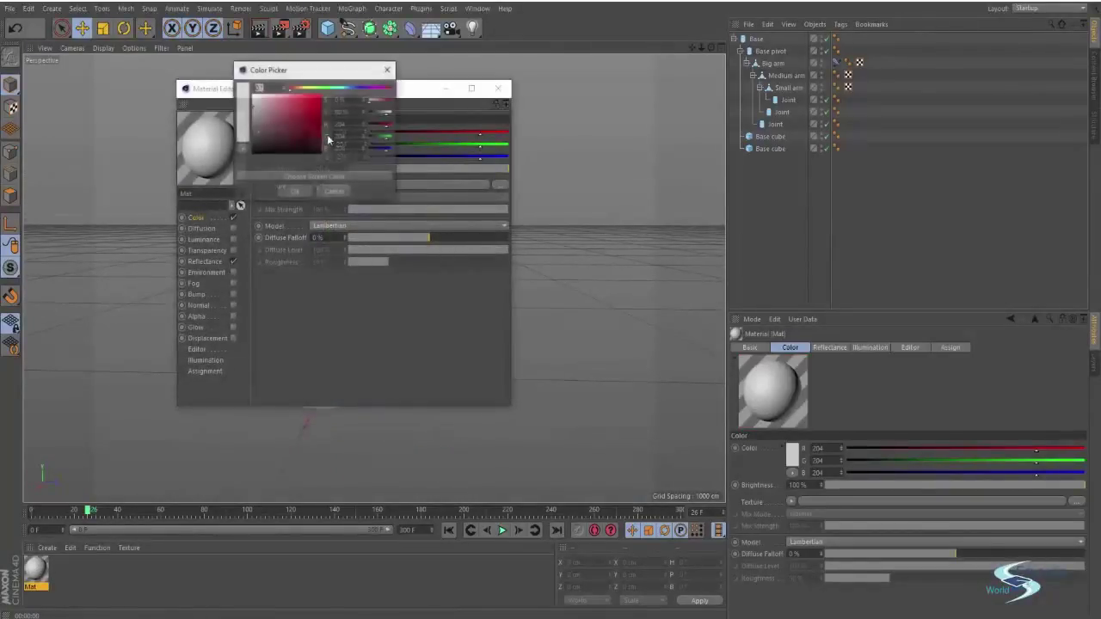
{"action": "mouse_move", "coordinate": [327, 71]}
{"action": "left_mouse_down"}
{"action": "mouse_move", "coordinate": [414, 94]}
{"action": "mouse_move", "coordinate": [400, 129]}
{"action": "left_mouse_up"}
{"action": "left_click", "coordinate": [391, 114]}
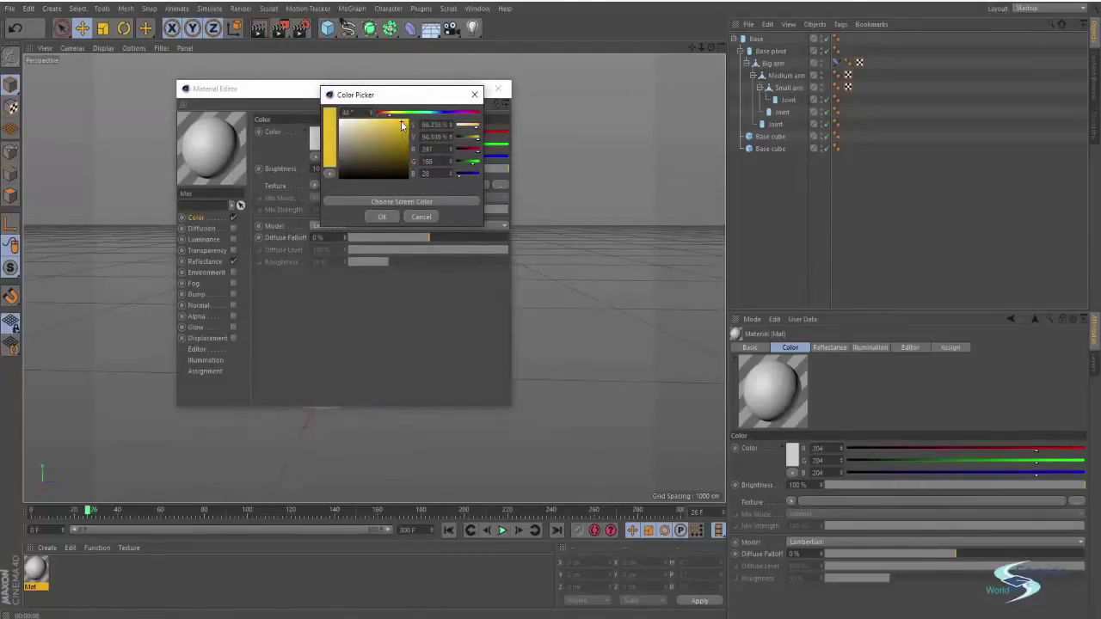
{"action": "left_click", "coordinate": [382, 217]}
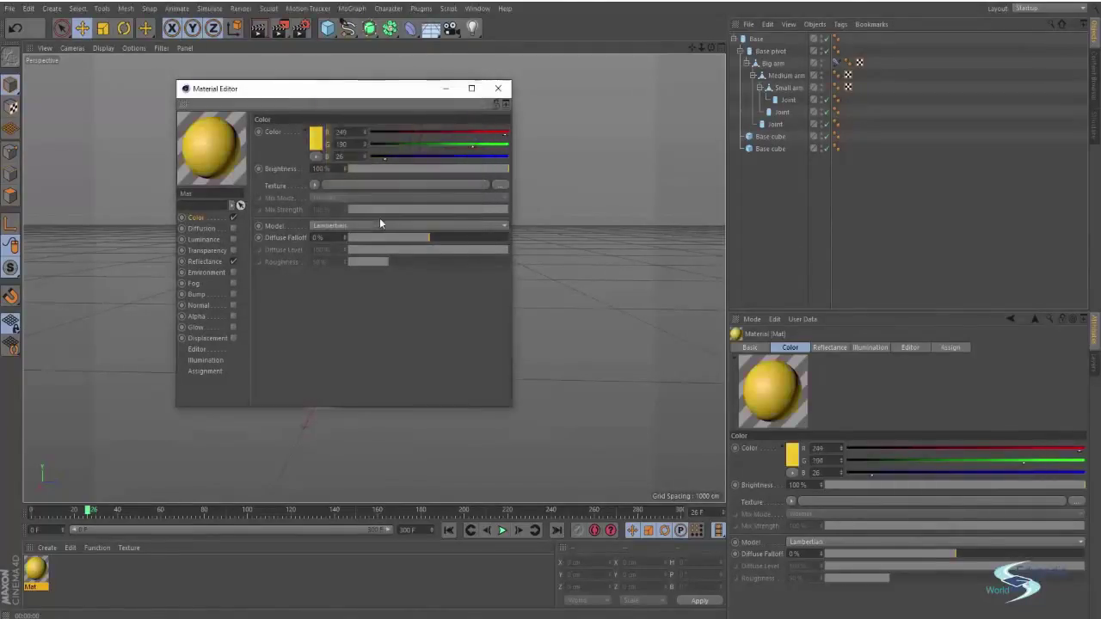
Set the material's default specular type to Reflection (Legacy), with about 32% roughness, 5% reflection strength and 9% specular strength
{"action": "left_click", "coordinate": [203, 262]}
{"action": "left_click", "coordinate": [333, 131]}
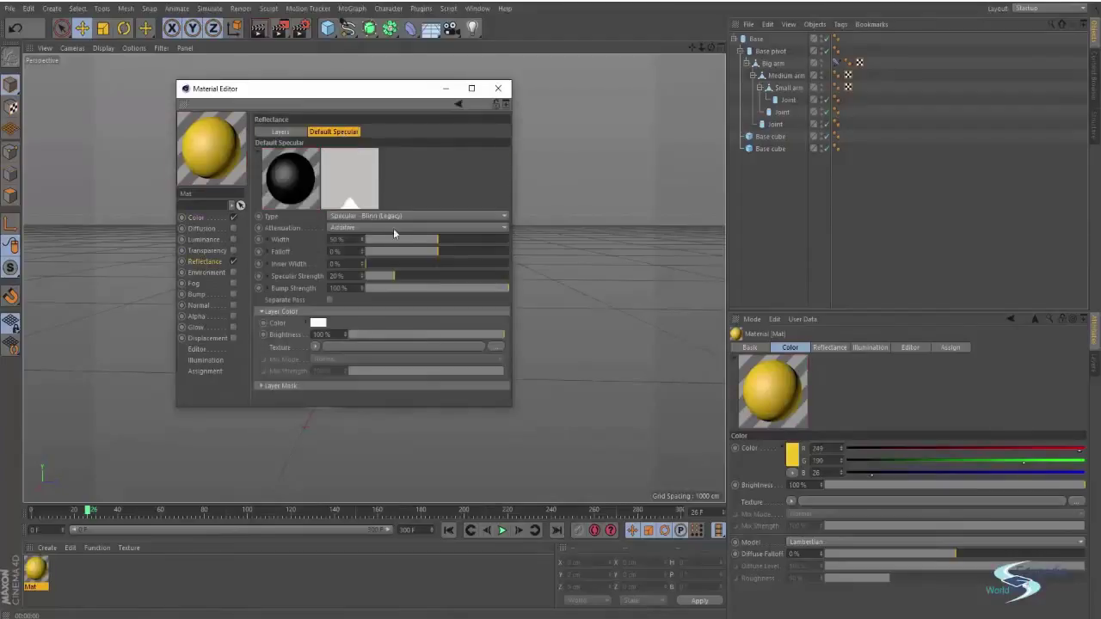
{"action": "left_click", "coordinate": [392, 216]}
{"action": "left_click", "coordinate": [370, 338]}
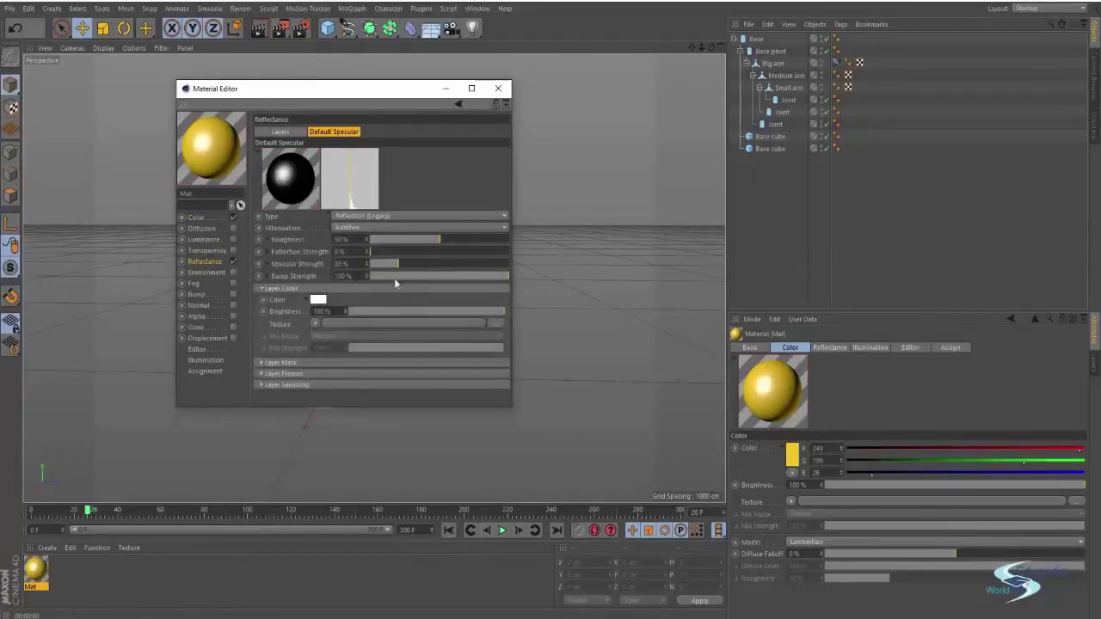
{"action": "left_click_drag", "start_coordinate": [390, 238], "coordinate": [397, 239]}
{"action": "left_click", "coordinate": [383, 263]}
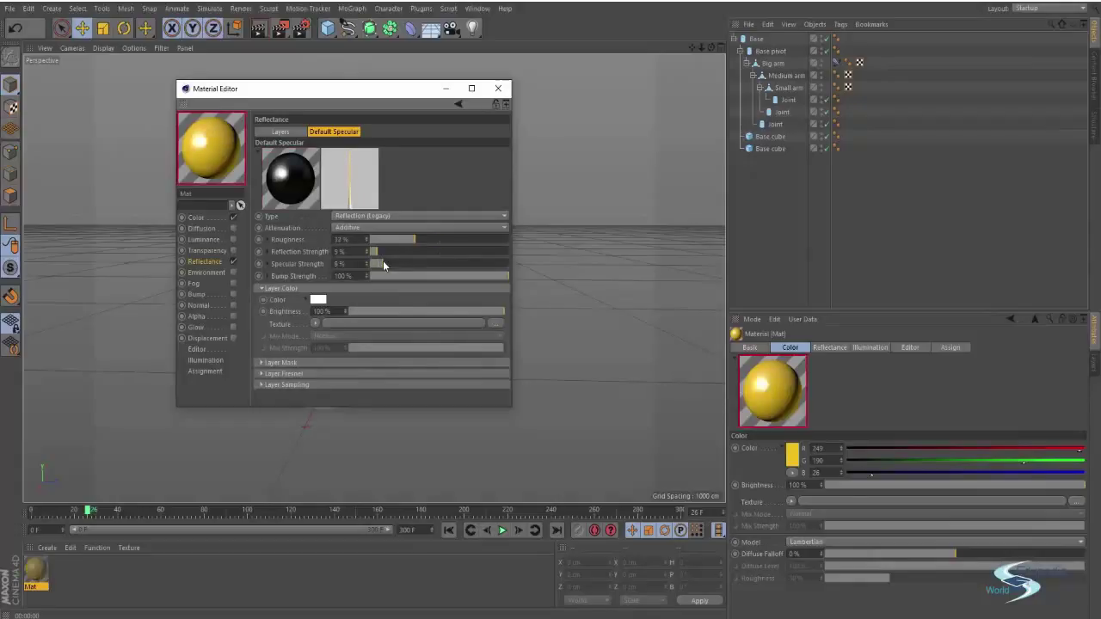
{"action": "left_click", "coordinate": [497, 88]}
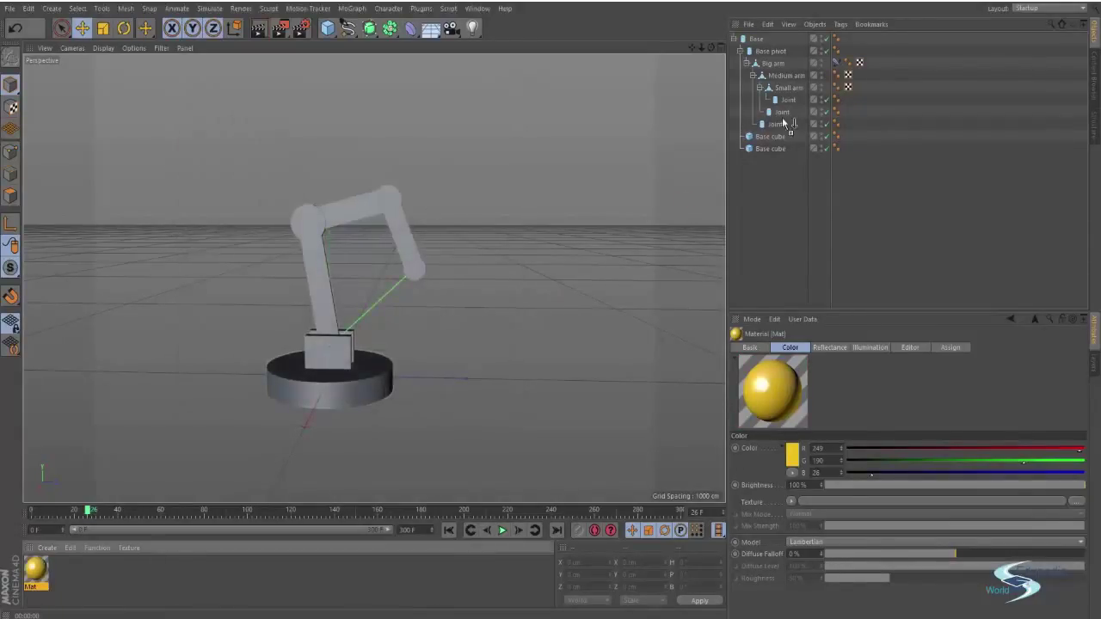
Apply the yellow material to the Base object and set its reflectance roughness to 7%
{"action": "left_click_drag", "start_coordinate": [753, 38], "coordinate": [754, 38]}
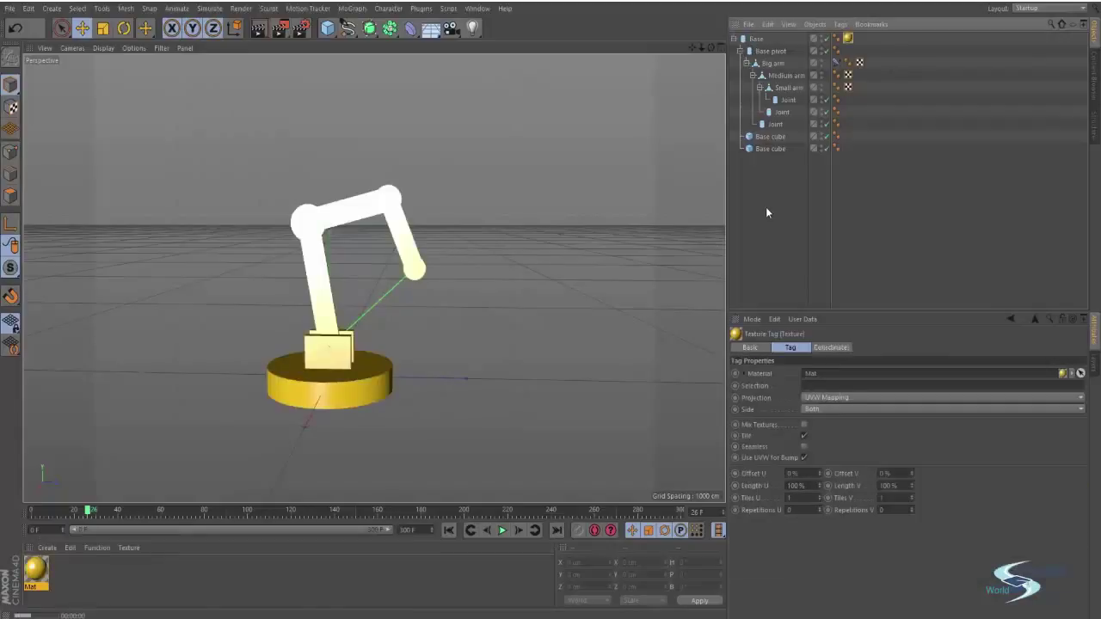
{"action": "key", "text": "ctrl+r"}
{"action": "double_click", "coordinate": [33, 568]}
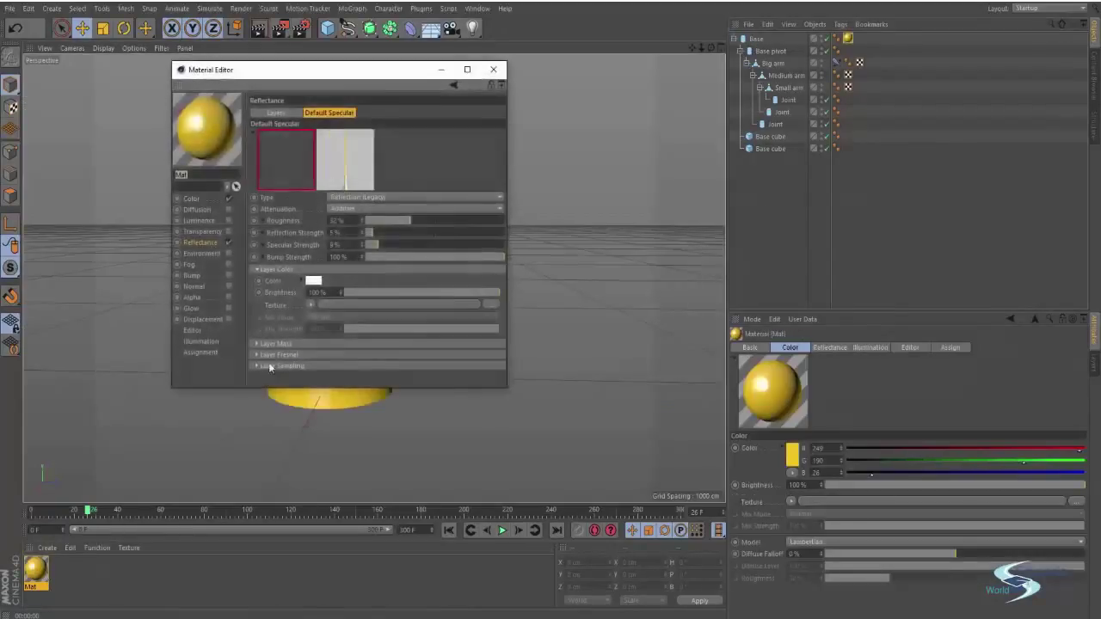
{"action": "left_click", "coordinate": [379, 221]}
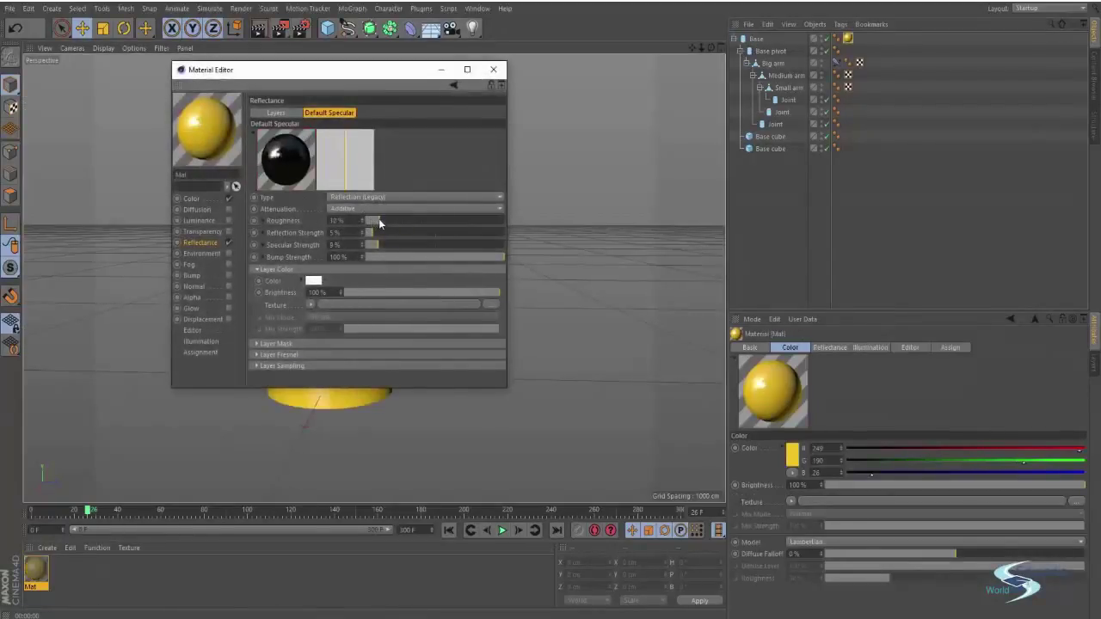
{"action": "left_click_drag", "start_coordinate": [350, 71], "coordinate": [746, 123]}
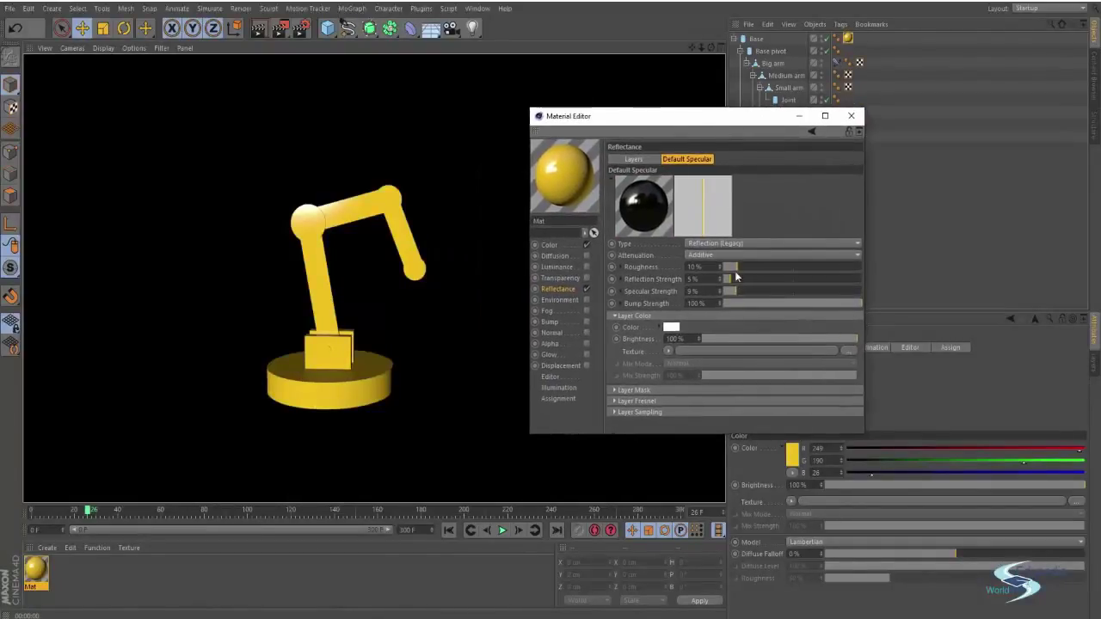
{"action": "left_click", "coordinate": [733, 266]}
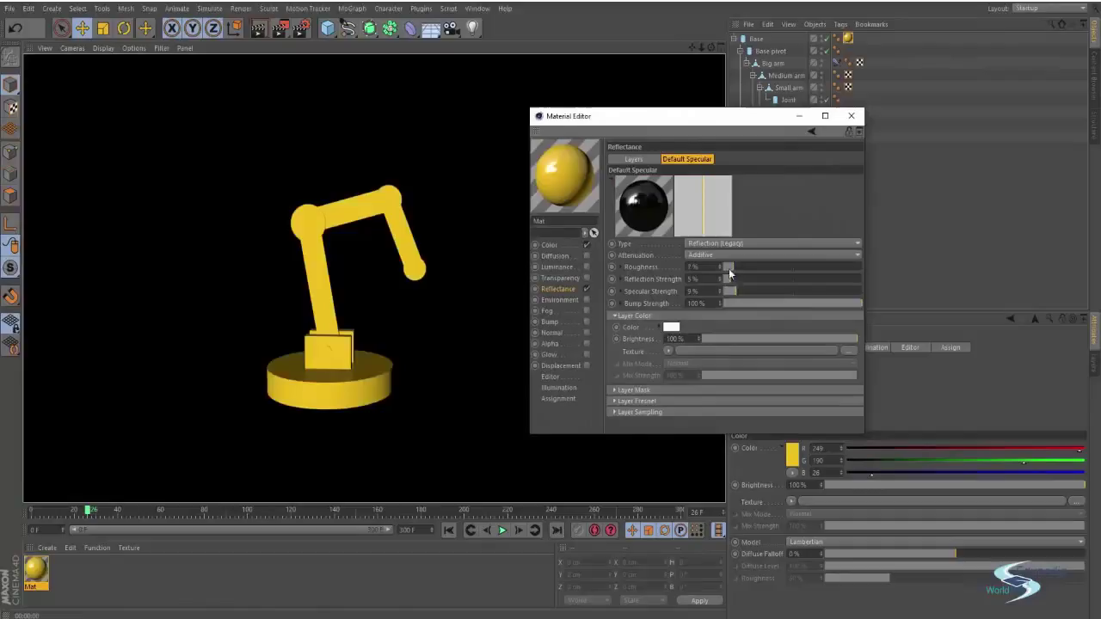
Set the yellow material's reflection strength to 4% and its specular strength to about 26%
{"action": "left_click_drag", "start_coordinate": [373, 277], "coordinate": [417, 382], "text": "alt"}
{"action": "left_click_drag", "start_coordinate": [355, 294], "coordinate": [408, 215], "text": "alt"}
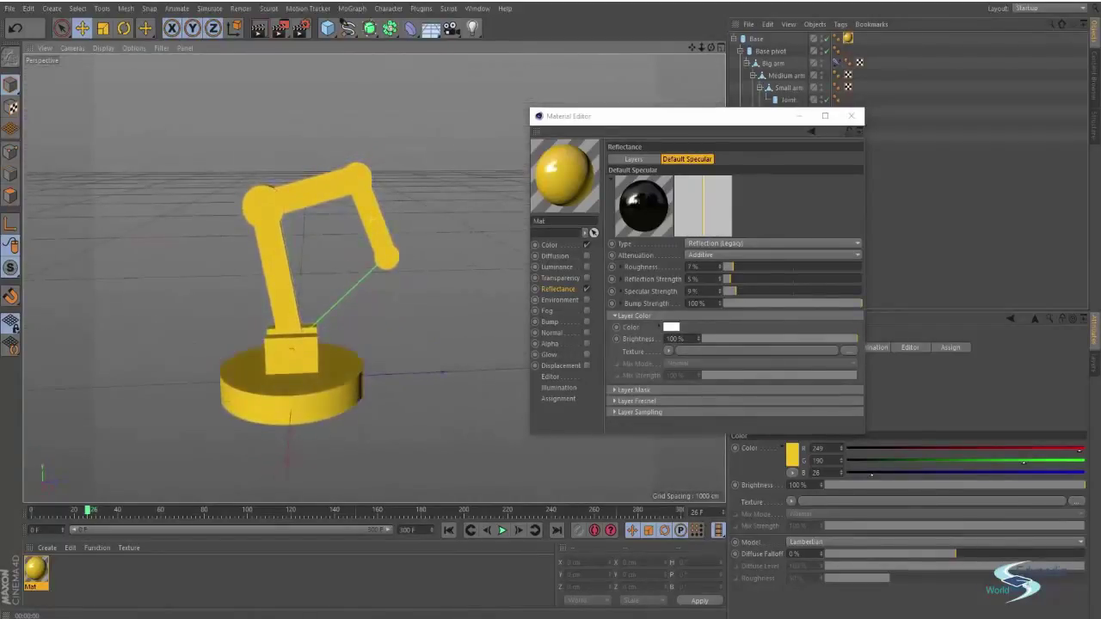
{"action": "left_click", "coordinate": [739, 279]}
{"action": "left_click", "coordinate": [727, 279]}
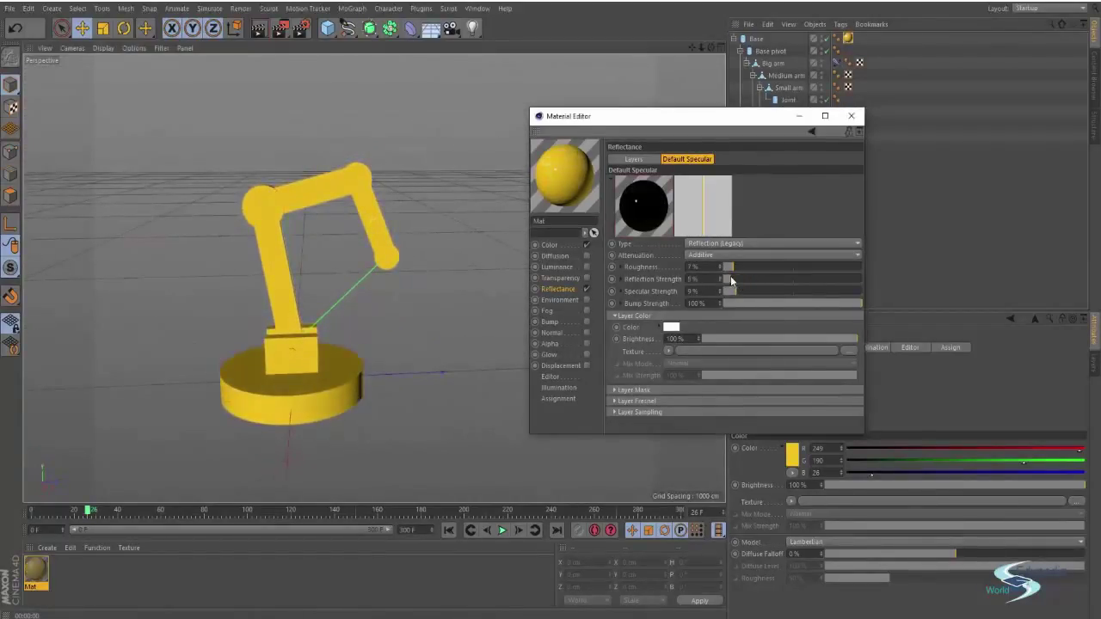
{"action": "left_click", "coordinate": [759, 291]}
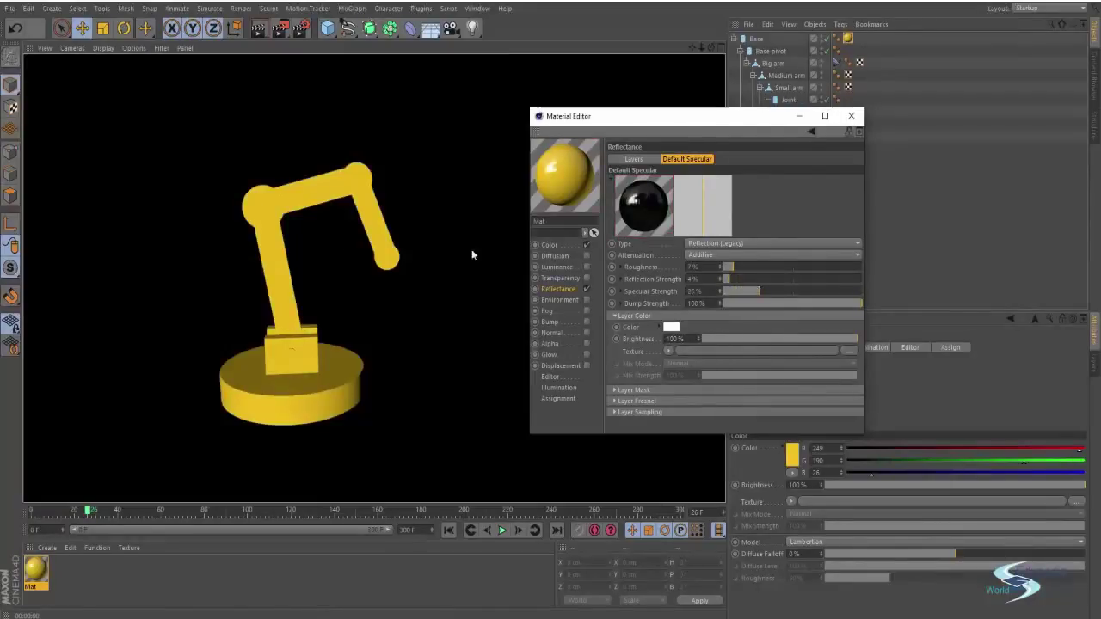
{"action": "left_click_drag", "start_coordinate": [473, 248], "coordinate": [408, 188], "text": "alt"}
{"action": "left_click", "coordinate": [851, 115]}
{"action": "left_click_drag", "start_coordinate": [370, 236], "coordinate": [331, 250], "text": "alt"}
{"action": "left_click", "coordinate": [755, 40]}
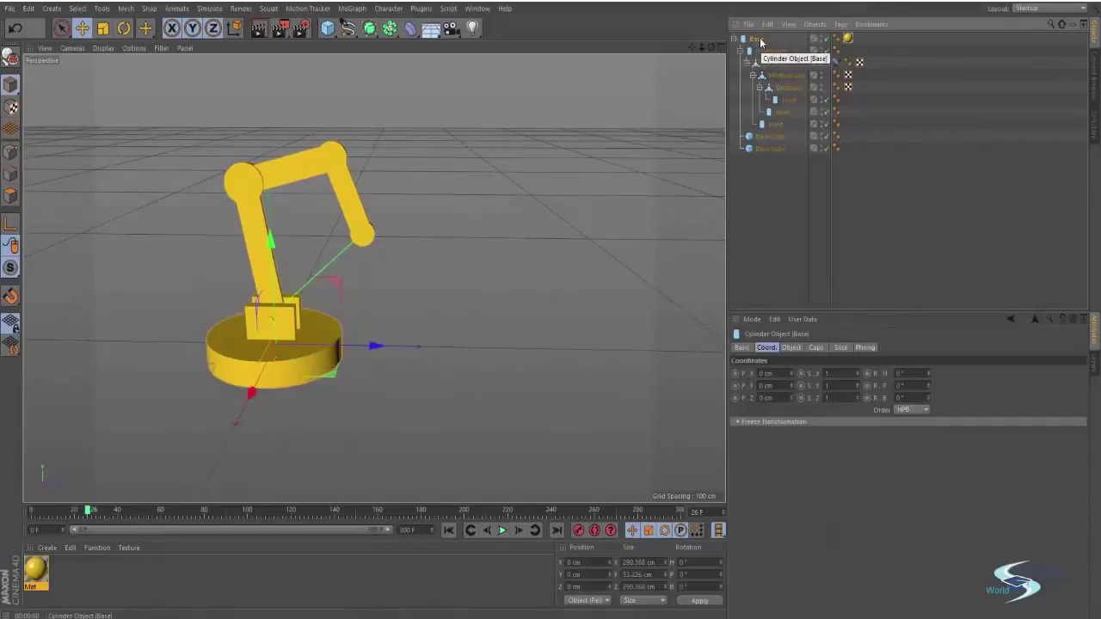
{"action": "key", "text": "Delete"}
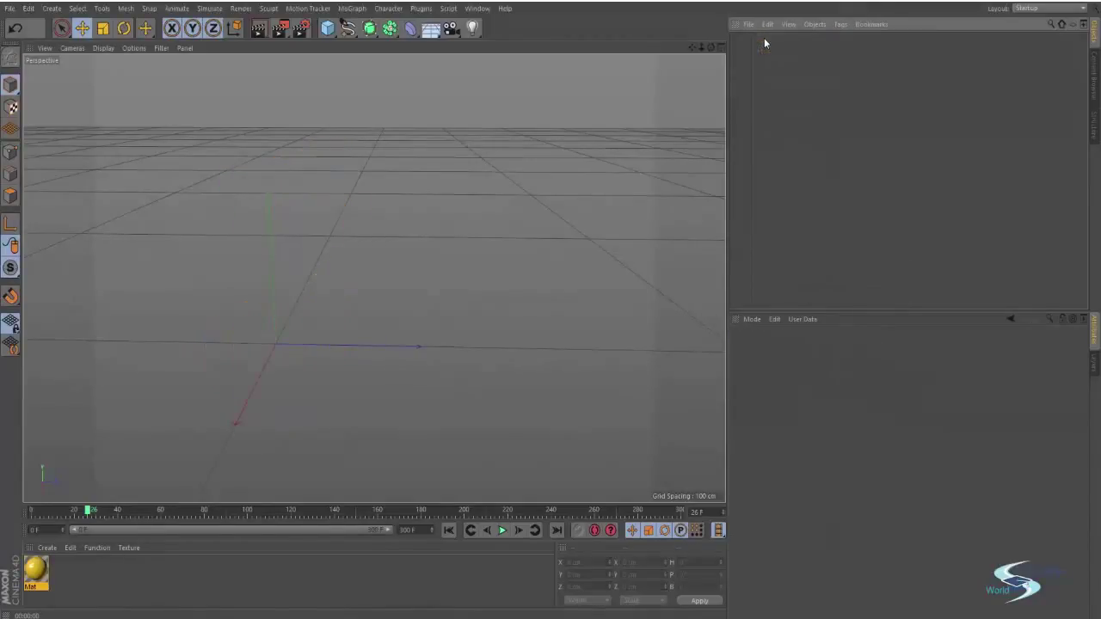
{"action": "key", "text": "ctrl+z"}
Rename the Base object to Robot 1 and collapse its hierarchy
{"action": "double_click", "coordinate": [756, 39]}
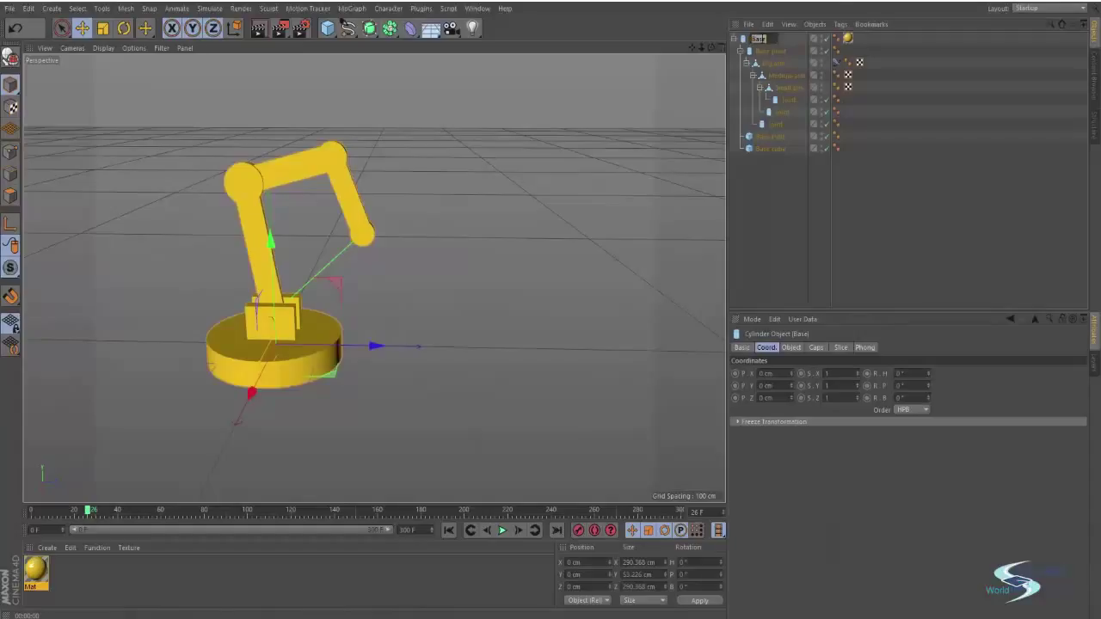
{"action": "type", "text": "Robot 1"}
{"action": "key", "text": "Return"}
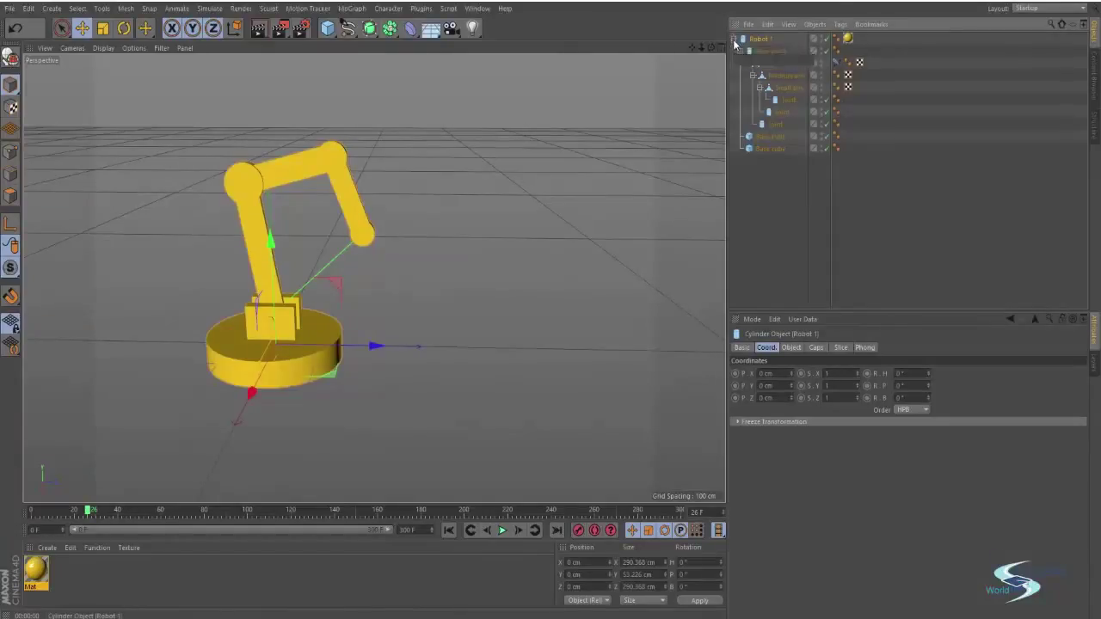
{"action": "left_click", "coordinate": [734, 38]}
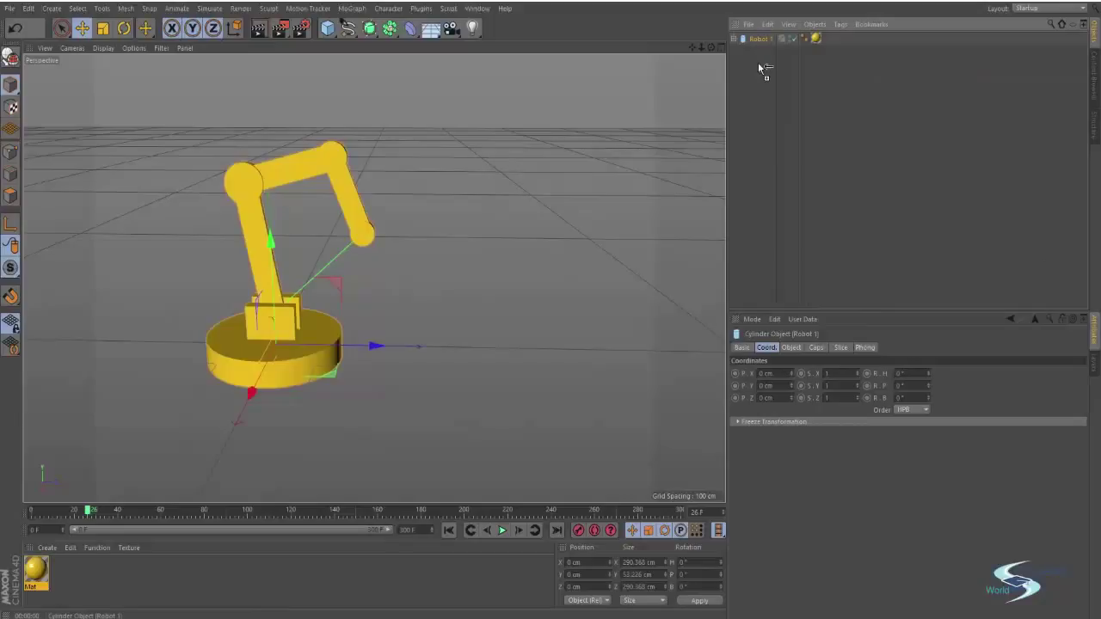
Duplicate Robot 1 and name the copy Robot 2
{"action": "key", "text": "ctrl+c"}
{"action": "key", "text": "ctrl+v"}
{"action": "double_click", "coordinate": [760, 51]}
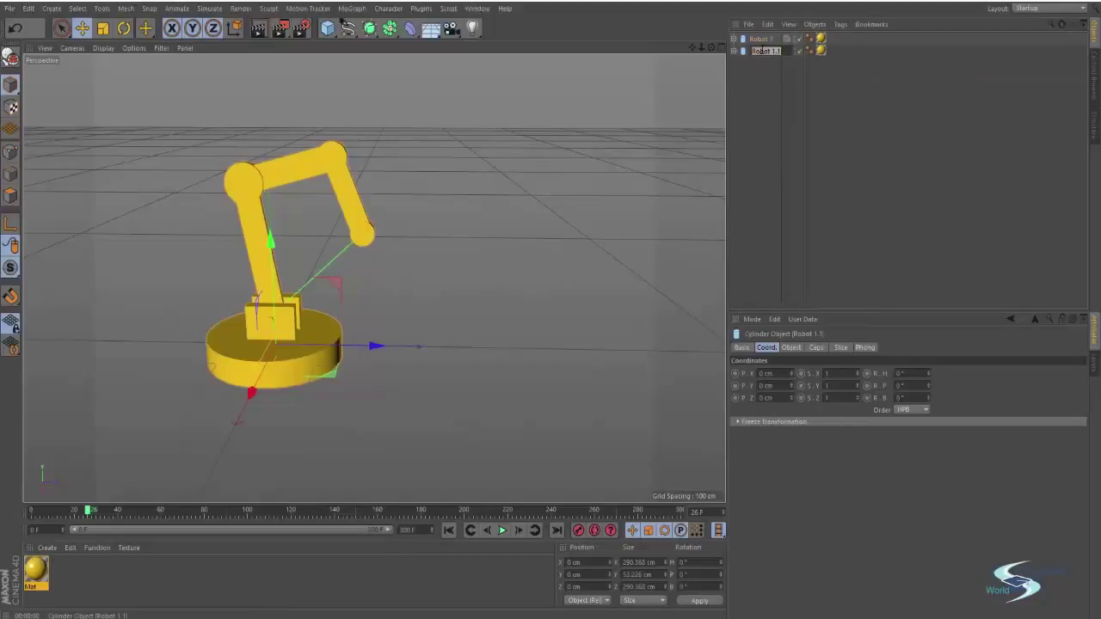
{"action": "type", "text": "Robot 2"}
{"action": "key", "text": "Return"}
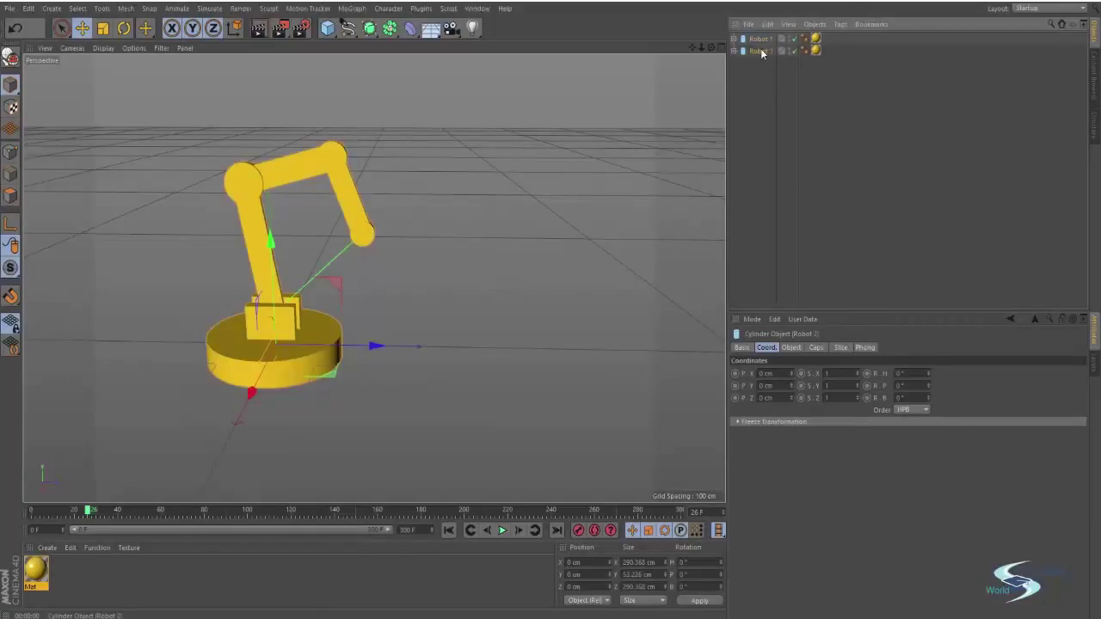
Move Robot 2 about 570 cm along Z and rotate its heading 180° so that it faces Robot 1
{"action": "key", "text": "e"}
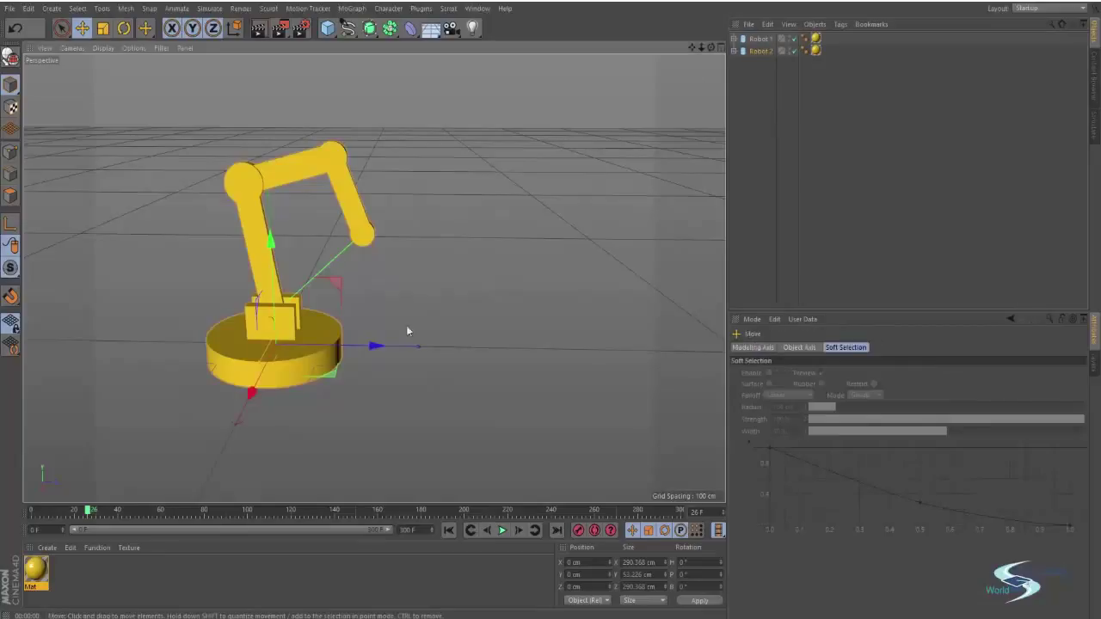
{"action": "left_click_drag", "start_coordinate": [372, 345], "coordinate": [630, 354]}
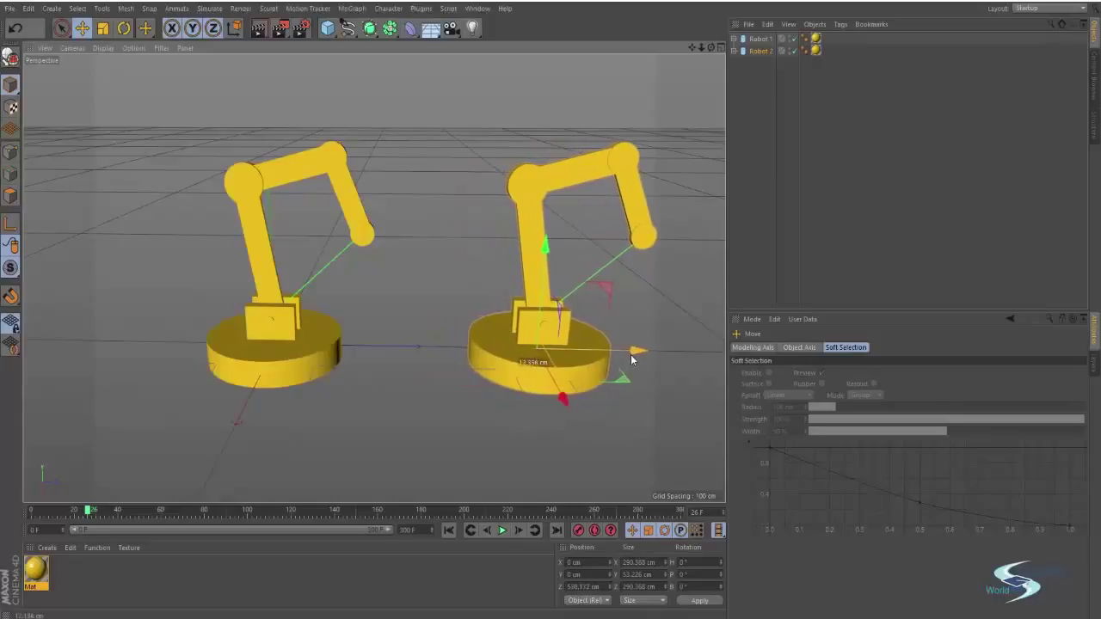
{"action": "key", "text": "r"}
{"action": "mouse_move", "coordinate": [530, 379]}
{"action": "left_mouse_down"}
{"action": "mouse_move", "coordinate": [616, 376]}
{"action": "mouse_move", "coordinate": [589, 331]}
{"action": "mouse_move", "coordinate": [559, 325]}
{"action": "mouse_move", "coordinate": [526, 360]}
{"action": "mouse_move", "coordinate": [527, 379]}
{"action": "left_mouse_up"}
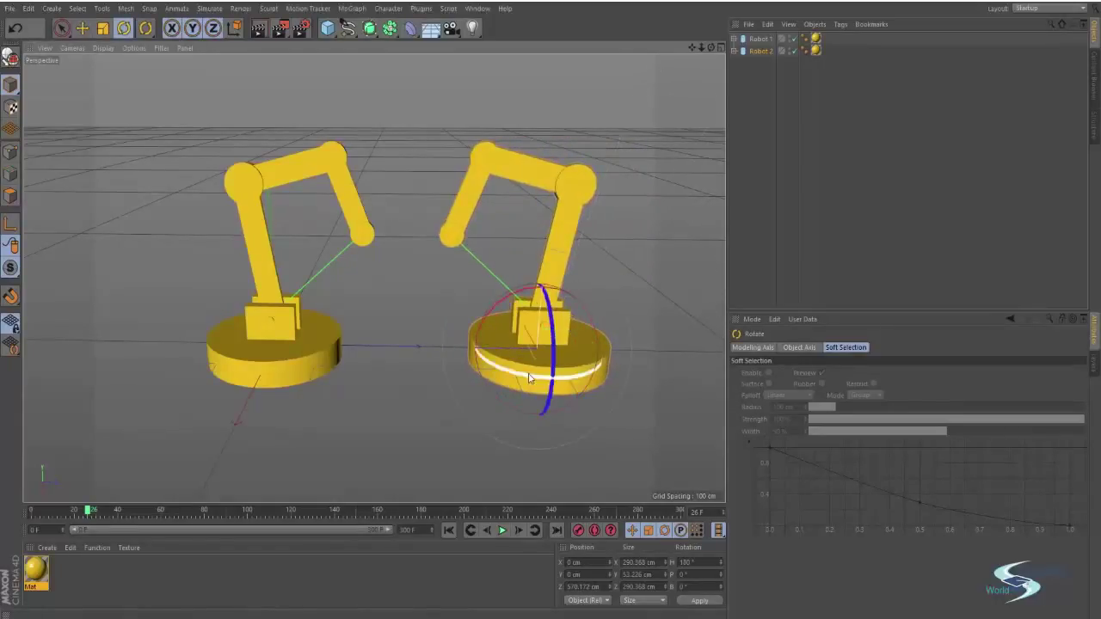
{"action": "left_click", "coordinate": [753, 157]}
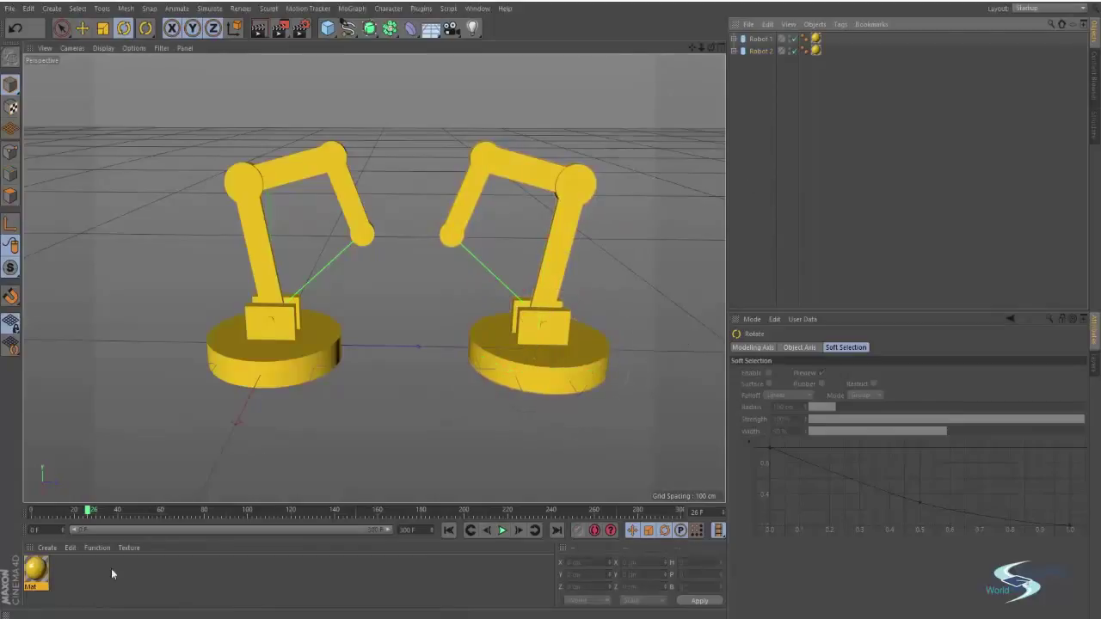
Duplicate the yellow material
{"action": "double_click", "coordinate": [36, 568]}
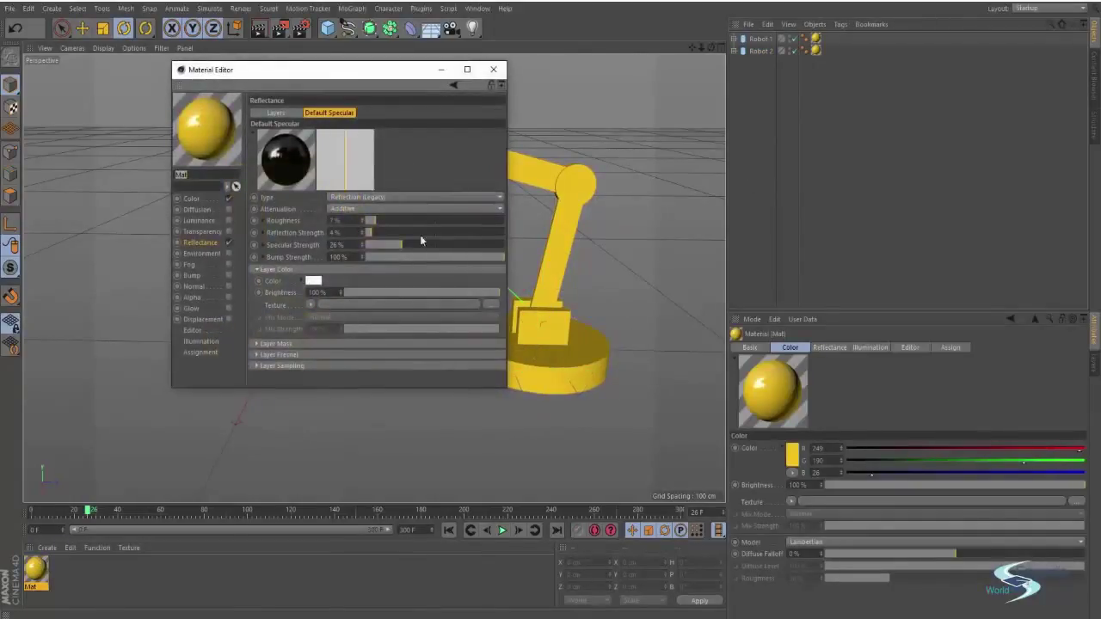
{"action": "left_click", "coordinate": [497, 68]}
{"action": "left_click_drag", "start_coordinate": [36, 581], "coordinate": [67, 578], "text": "ctrl"}
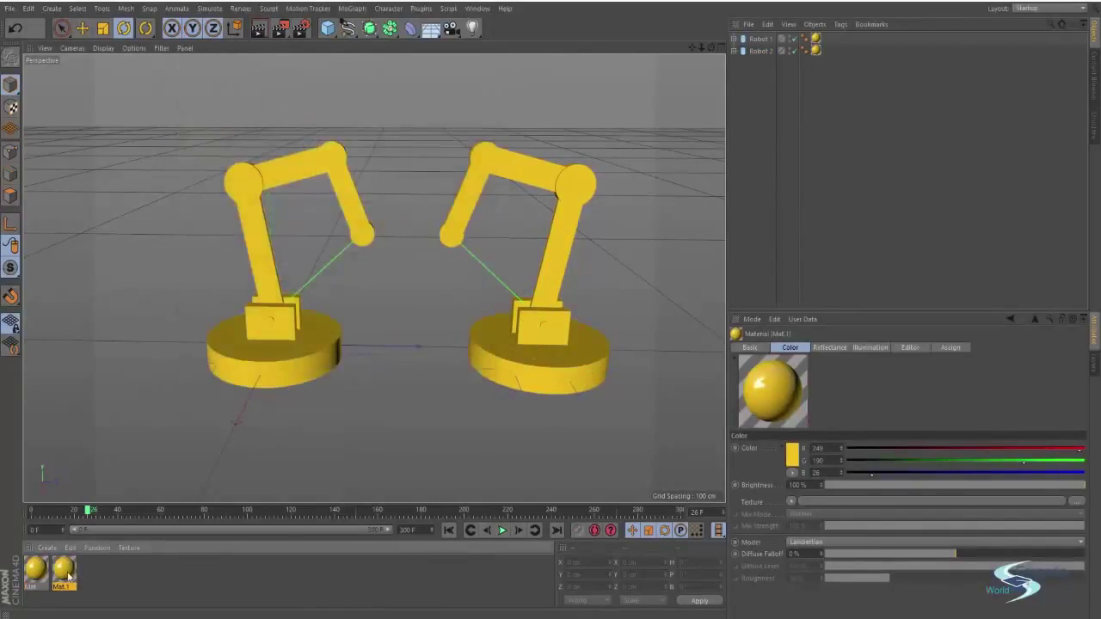
Set the copied material's color to blue, RGB 26, 45, 249, and apply it to Robot 2
{"action": "double_click", "coordinate": [65, 575]}
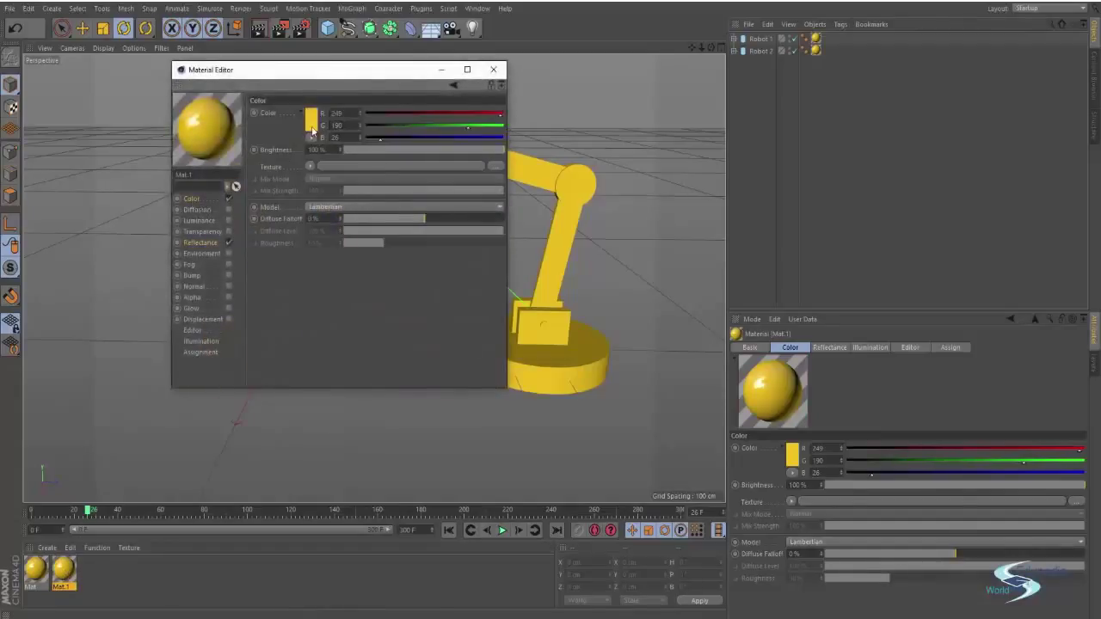
{"action": "left_click", "coordinate": [312, 127]}
{"action": "left_click_drag", "start_coordinate": [312, 83], "coordinate": [352, 85]}
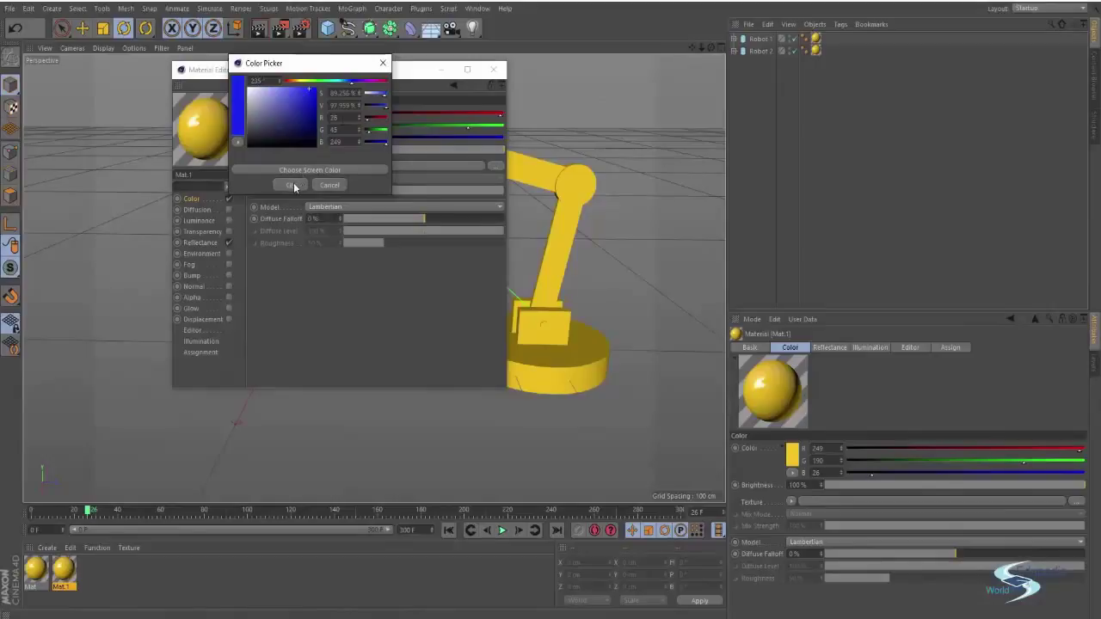
{"action": "left_click", "coordinate": [294, 186]}
{"action": "left_click", "coordinate": [493, 69]}
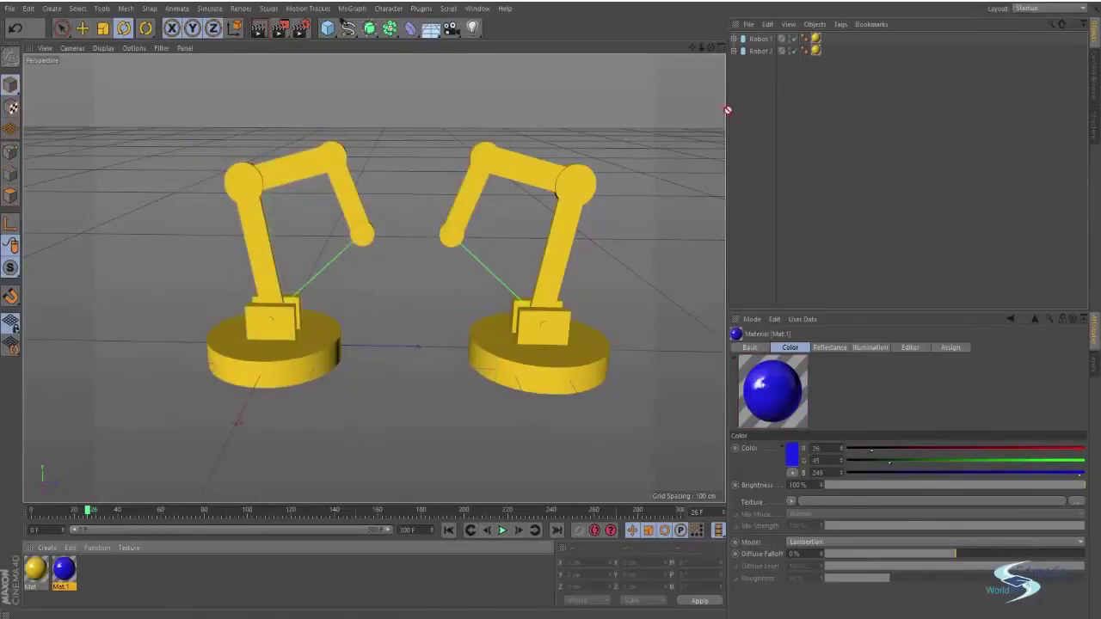
{"action": "left_click_drag", "start_coordinate": [761, 55], "coordinate": [760, 52]}
Add a Null object and move it between the two arm tips, at about Y 233 cm and Z 297 cm
{"action": "left_click_drag", "start_coordinate": [522, 206], "coordinate": [426, 210], "text": "alt"}
{"action": "left_click_drag", "start_coordinate": [327, 28], "coordinate": [363, 43]}
{"action": "key", "text": "e"}
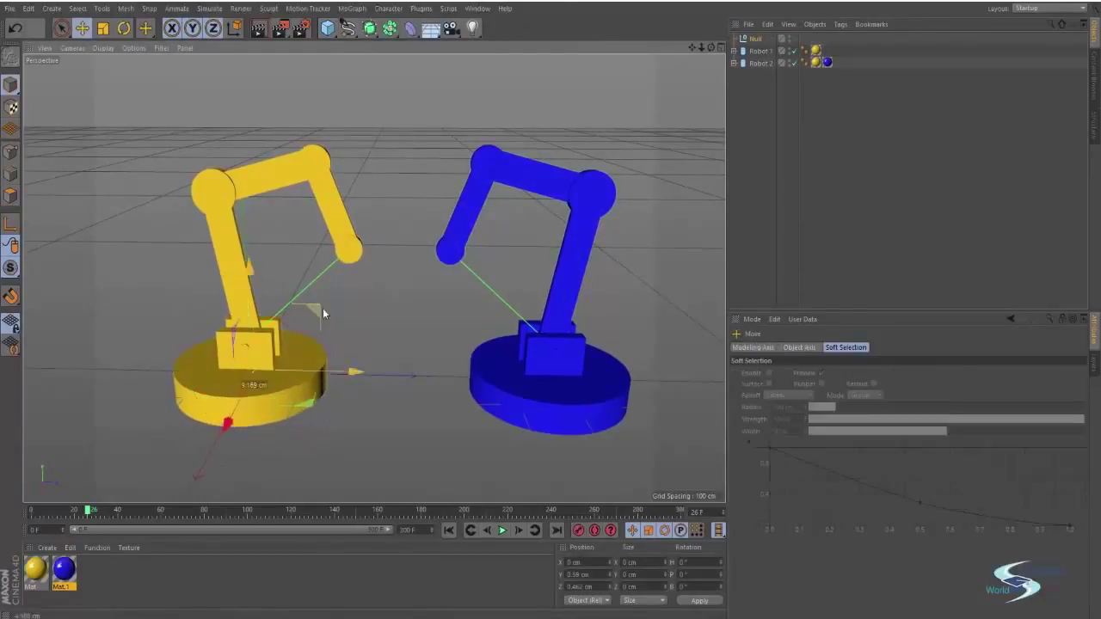
{"action": "left_click_drag", "start_coordinate": [322, 308], "coordinate": [460, 195]}
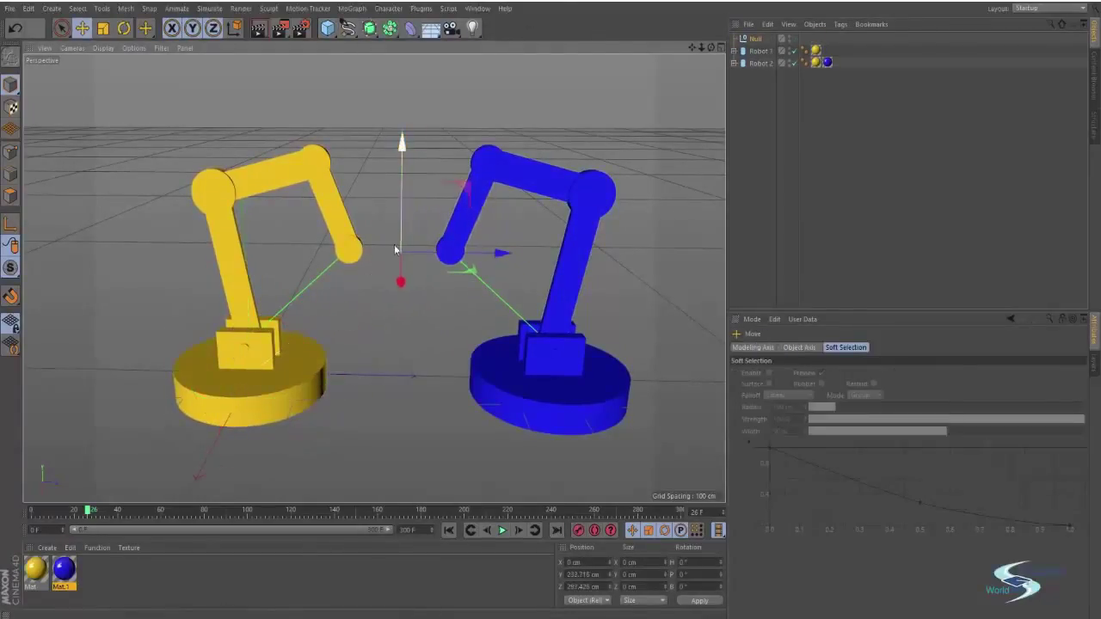
Add a second Null object and make it a child of the Null between the two arm tips
{"action": "scroll", "coordinate": [416, 248], "scroll_direction": "up", "scroll_amount": 2}
{"action": "scroll", "coordinate": [416, 249], "scroll_direction": "up", "scroll_amount": 1}
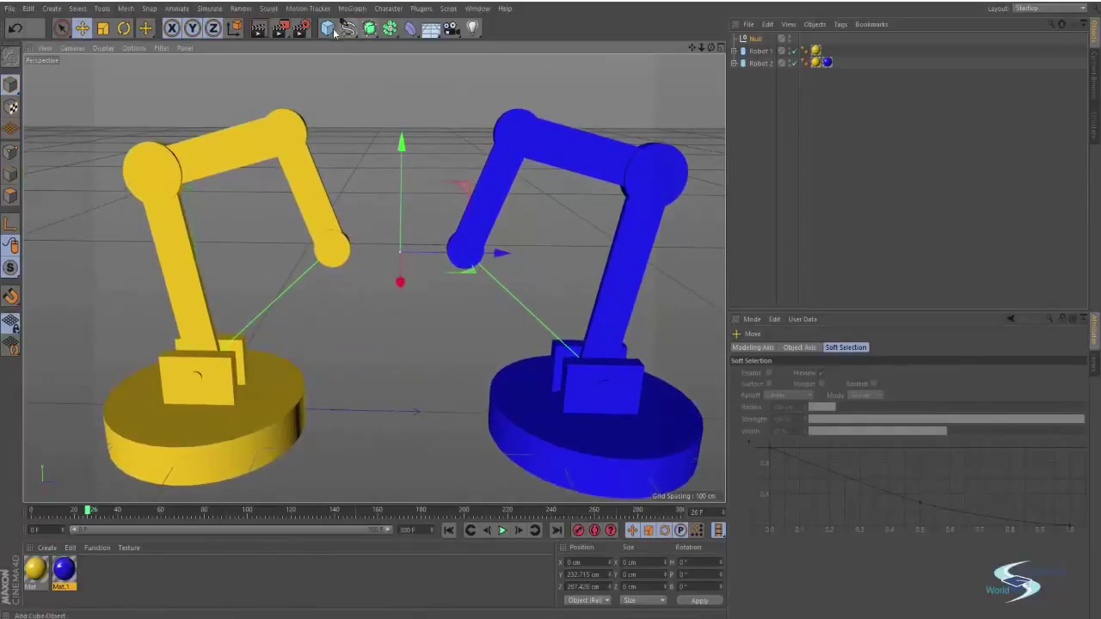
{"action": "left_click_drag", "start_coordinate": [328, 27], "coordinate": [367, 48]}
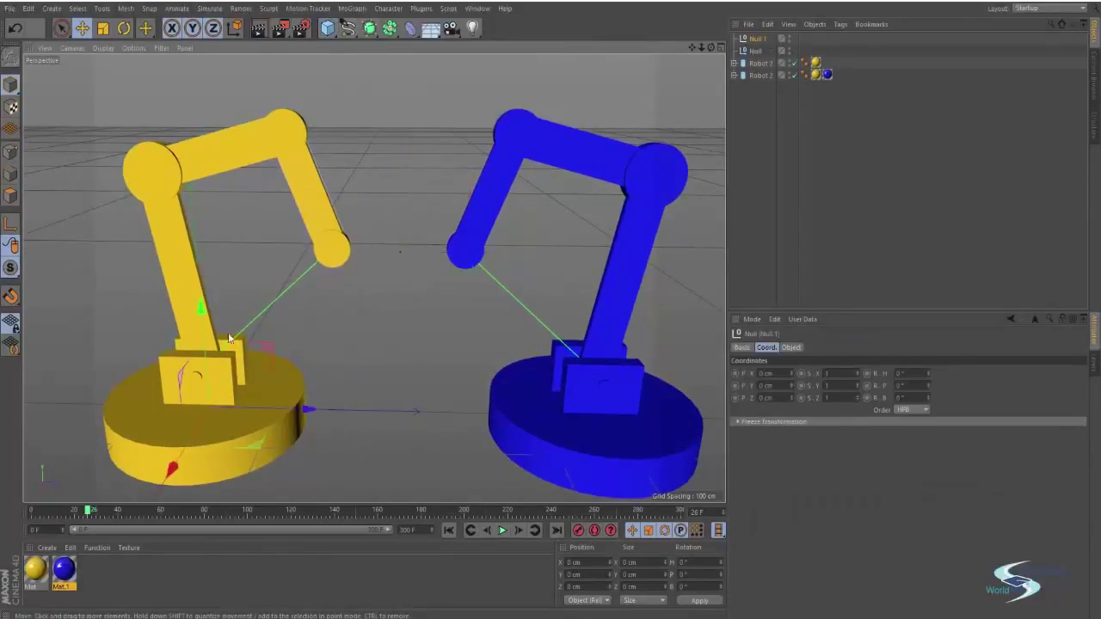
{"action": "left_click", "coordinate": [758, 43]}
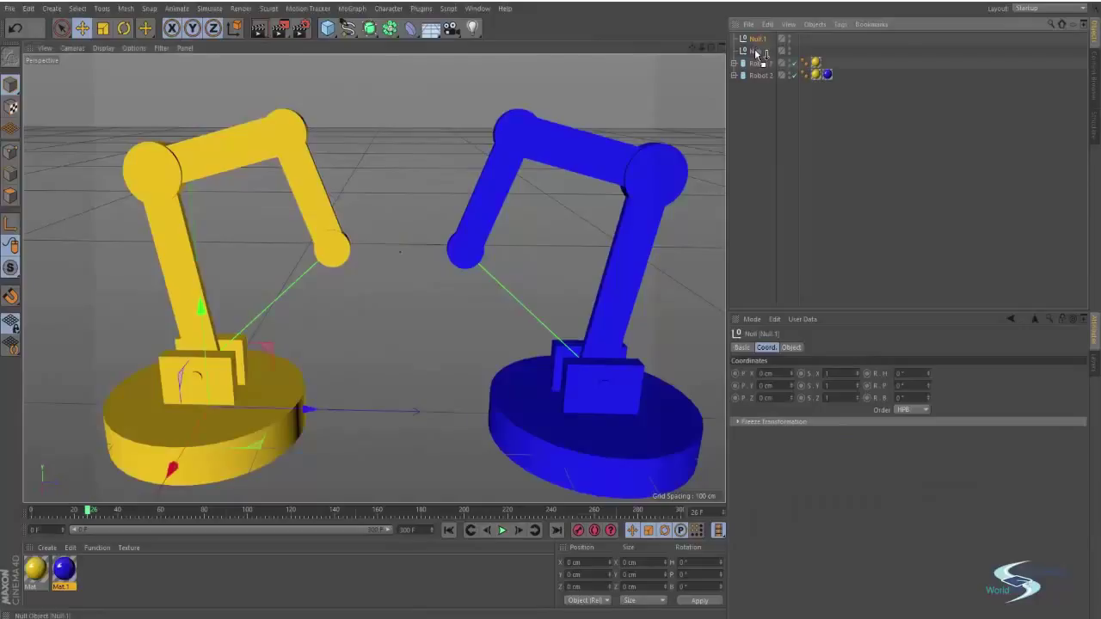
{"action": "left_click_drag", "start_coordinate": [757, 53], "coordinate": [756, 55]}
Rename the parent Null as Controll
{"action": "left_click", "coordinate": [758, 41]}
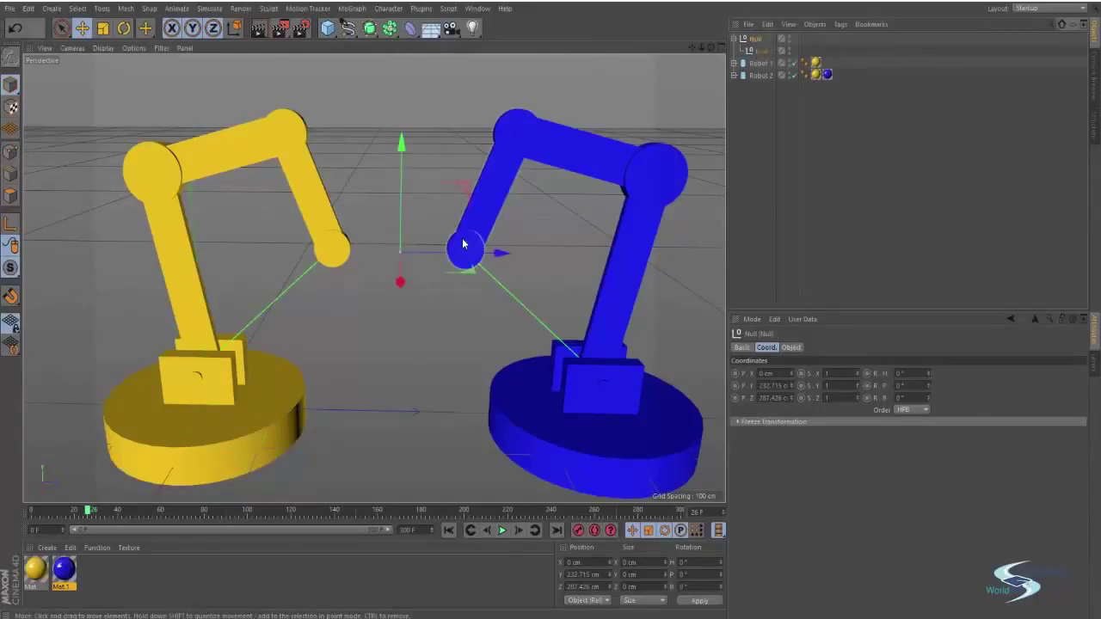
{"action": "type", "text": "Control"}
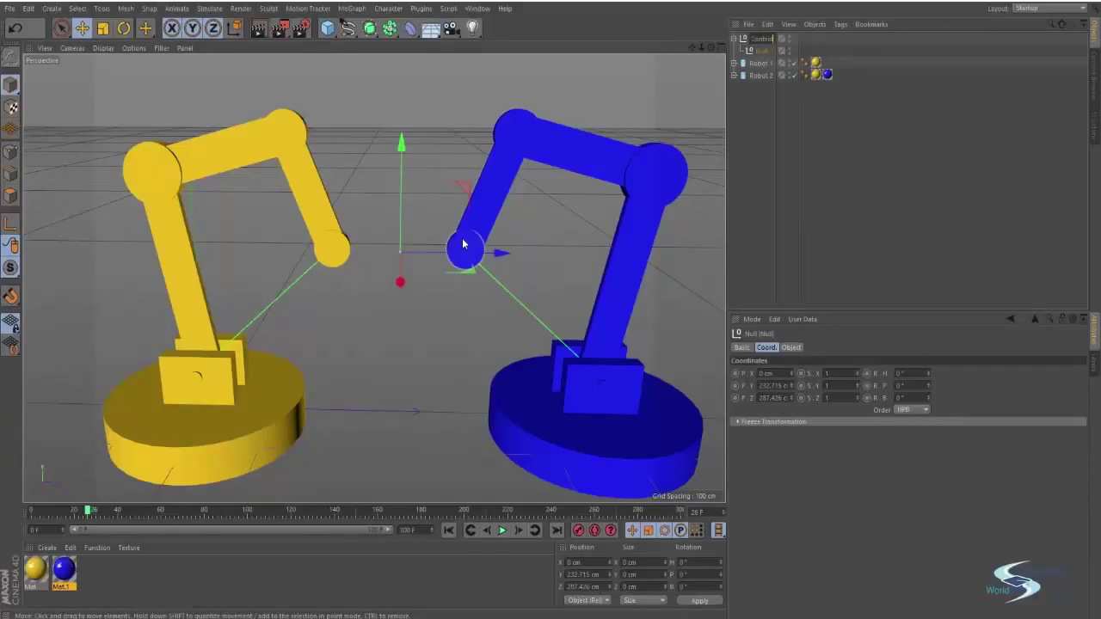
{"action": "type", "text": "l"}
{"action": "key", "text": "Return"}
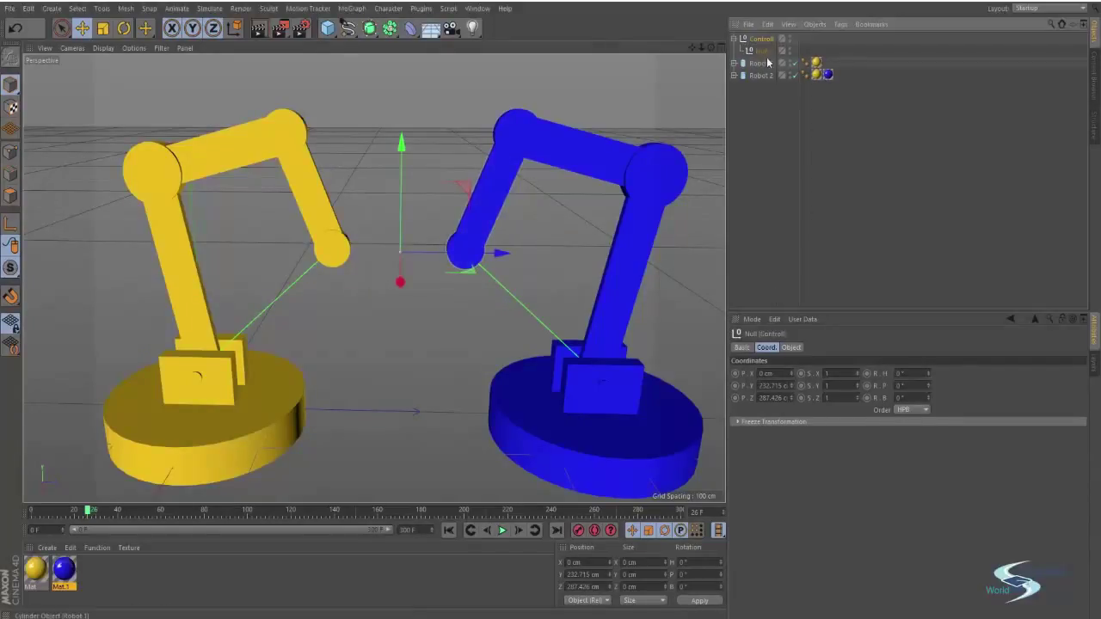
Rename the child Null as Robot 1 control
{"action": "left_click", "coordinate": [762, 51]}
{"action": "double_click", "coordinate": [766, 51]}
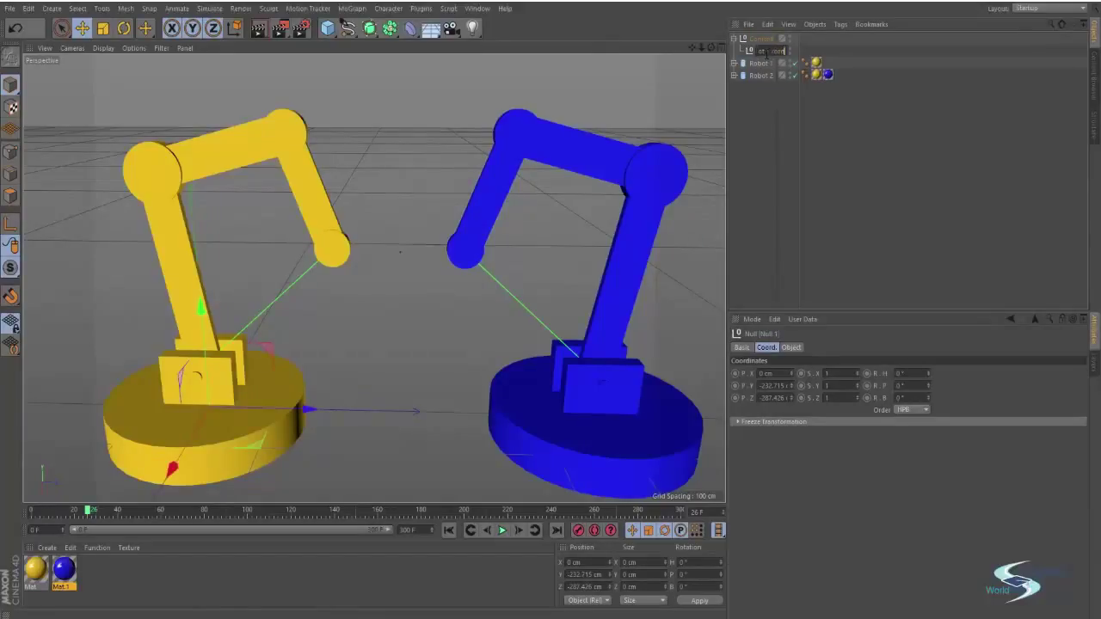
{"action": "type", "text": "Robot 1 control"}
{"action": "key", "text": "Return"}
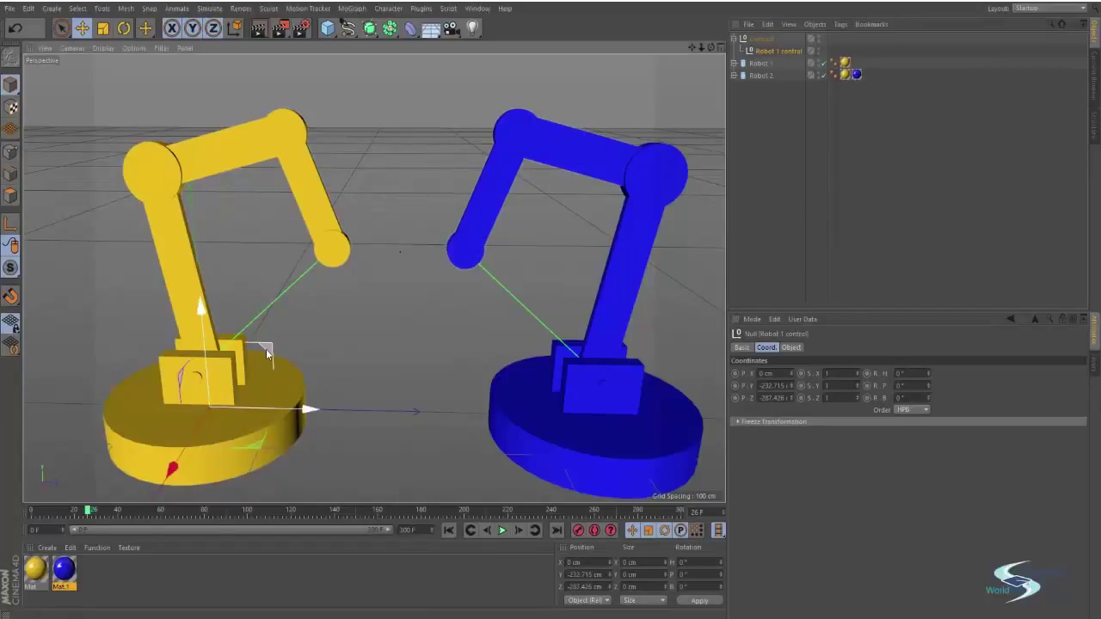
Move the Robot 1 control null beside its parent on Robot 1's side, at about Y -0.7 cm and Z -30 cm
{"action": "left_click_drag", "start_coordinate": [267, 353], "coordinate": [442, 189]}
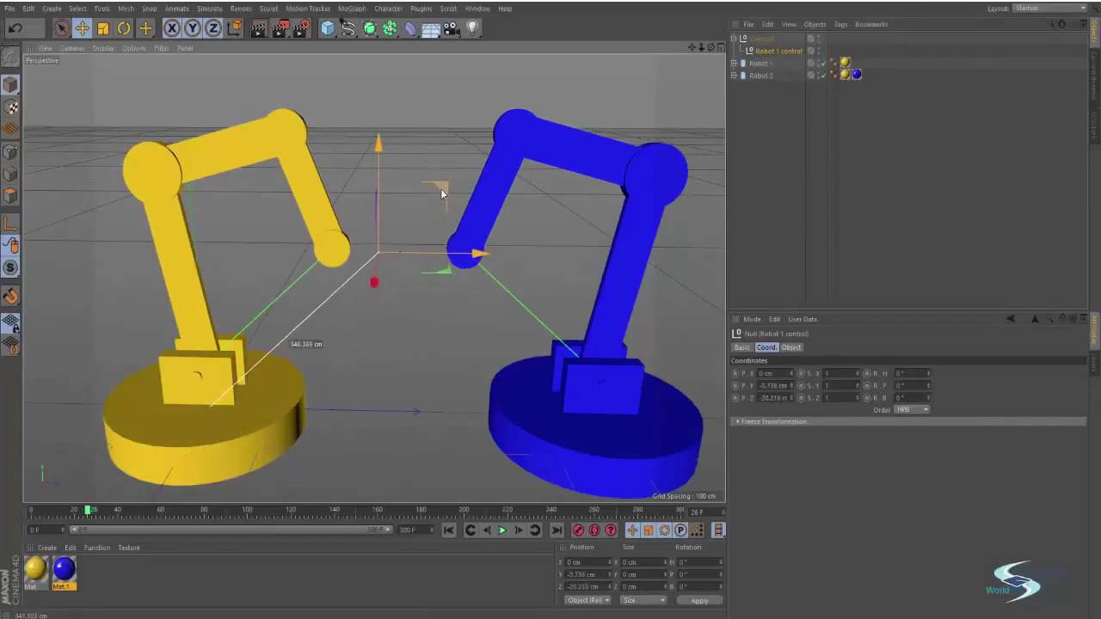
{"action": "left_click", "coordinate": [759, 39]}
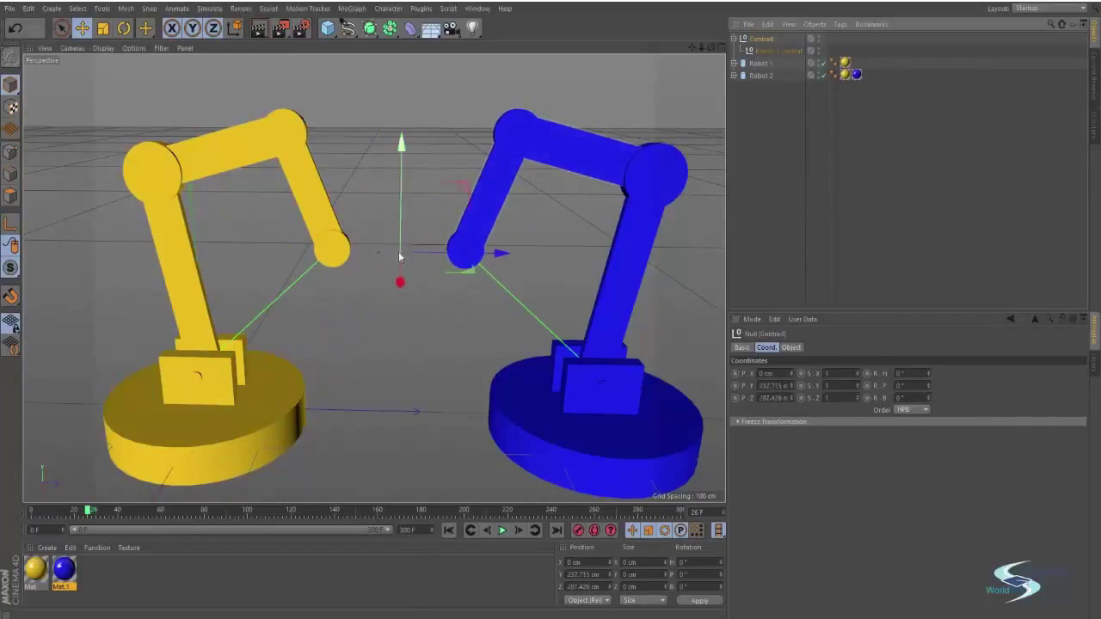
{"action": "left_click", "coordinate": [388, 315]}
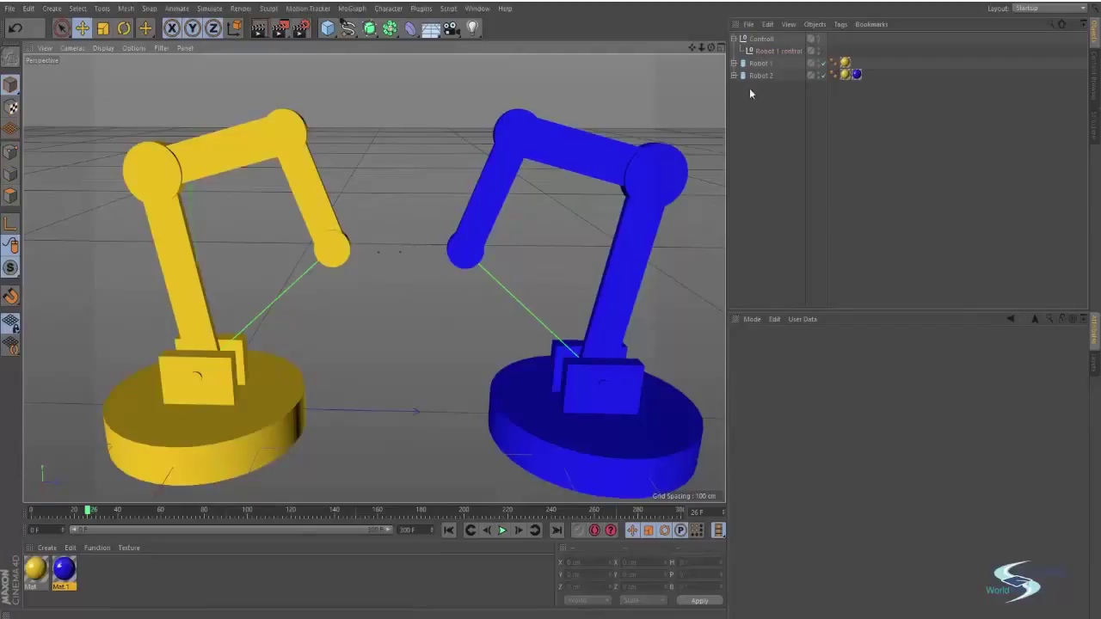
Duplicate the Robot 1 control null, place the copy at about Z 30 cm, and rename it as Robot 2 control
{"action": "left_click", "coordinate": [777, 50]}
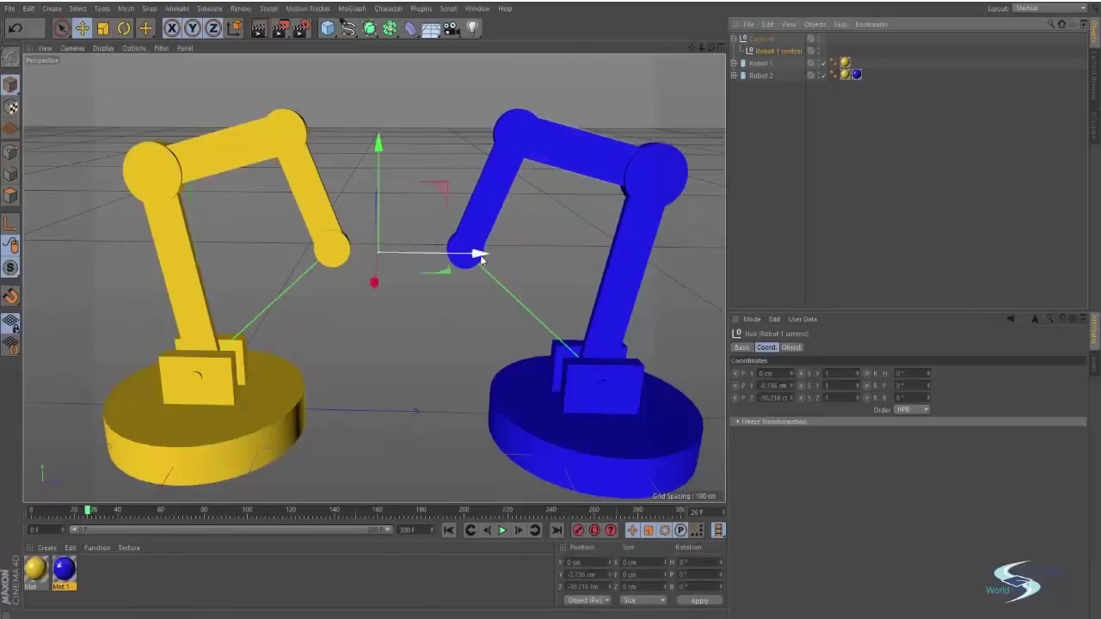
{"action": "left_click_drag", "start_coordinate": [479, 256], "coordinate": [522, 251]}
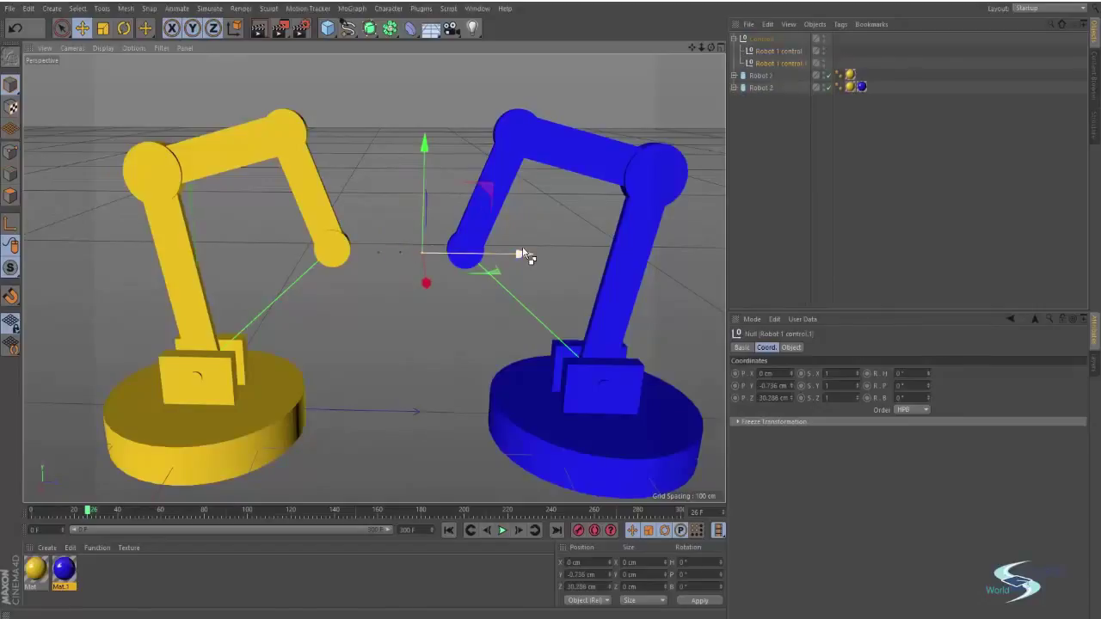
{"action": "double_click", "coordinate": [793, 64]}
{"action": "key", "text": "Left"}
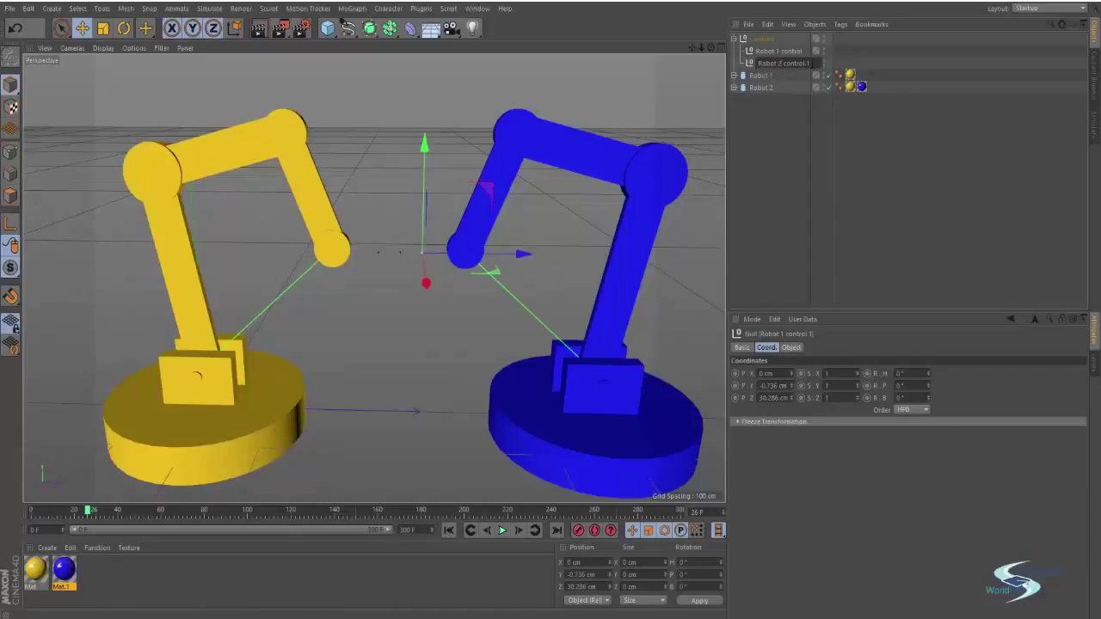
{"action": "key", "text": "Return"}
Raise the Controll null together with its children to about Y 241 cm
{"action": "left_click", "coordinate": [763, 40]}
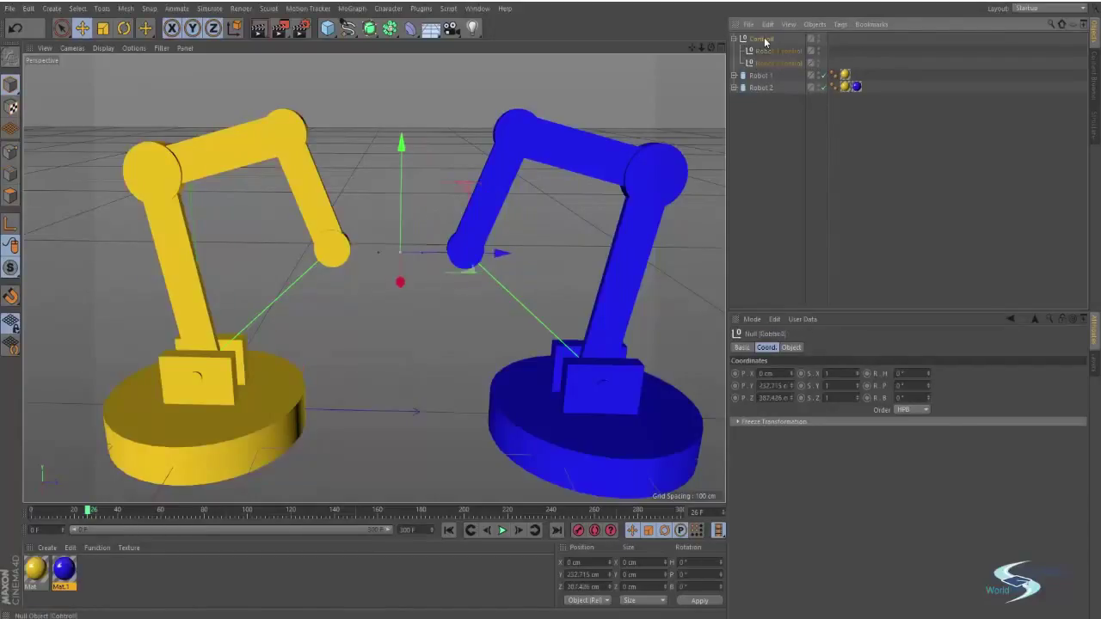
{"action": "left_click_drag", "start_coordinate": [401, 172], "coordinate": [401, 139]}
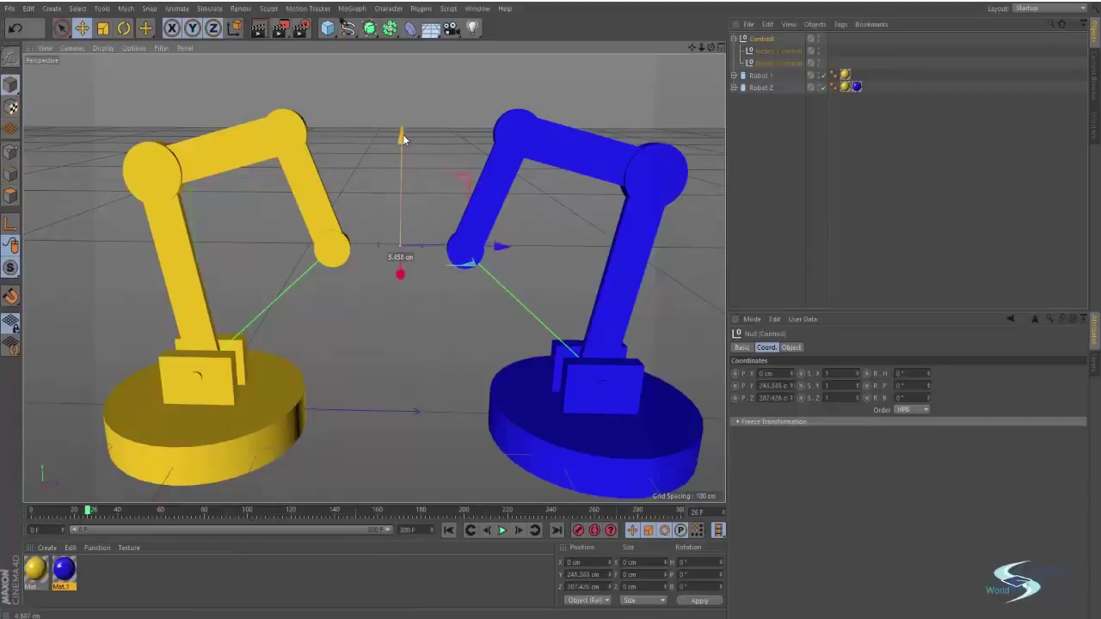
{"action": "left_click", "coordinate": [754, 109]}
Assign Robot 1 control as the goal of Robot 1's Big arm IK tag and Robot 2 control as the goal of Robot 2's
{"action": "left_click", "coordinate": [735, 76]}
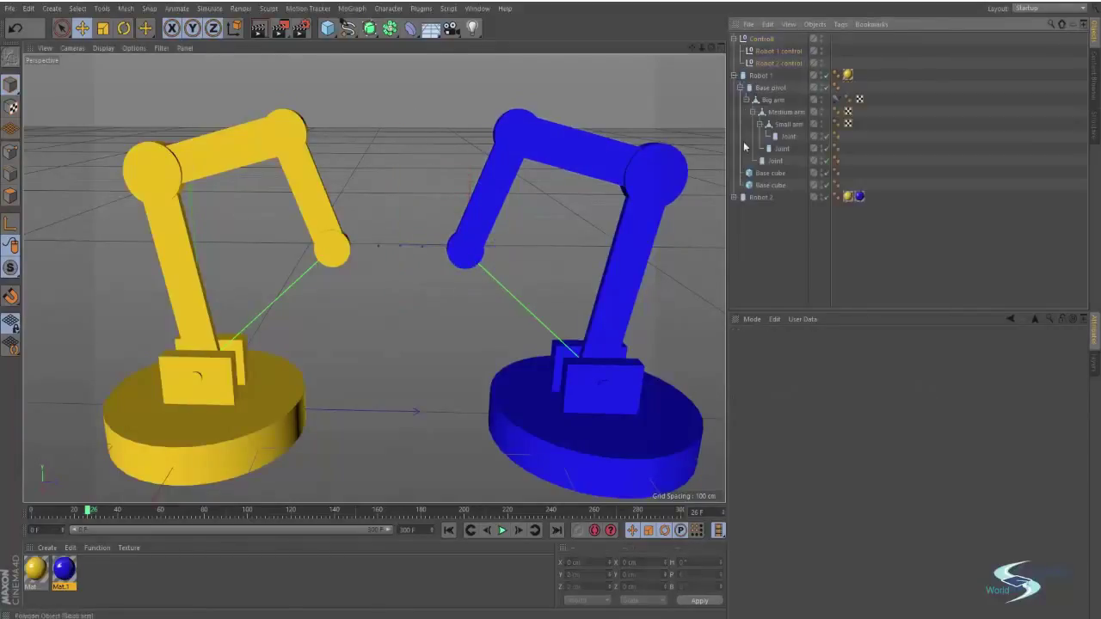
{"action": "left_click", "coordinate": [734, 198]}
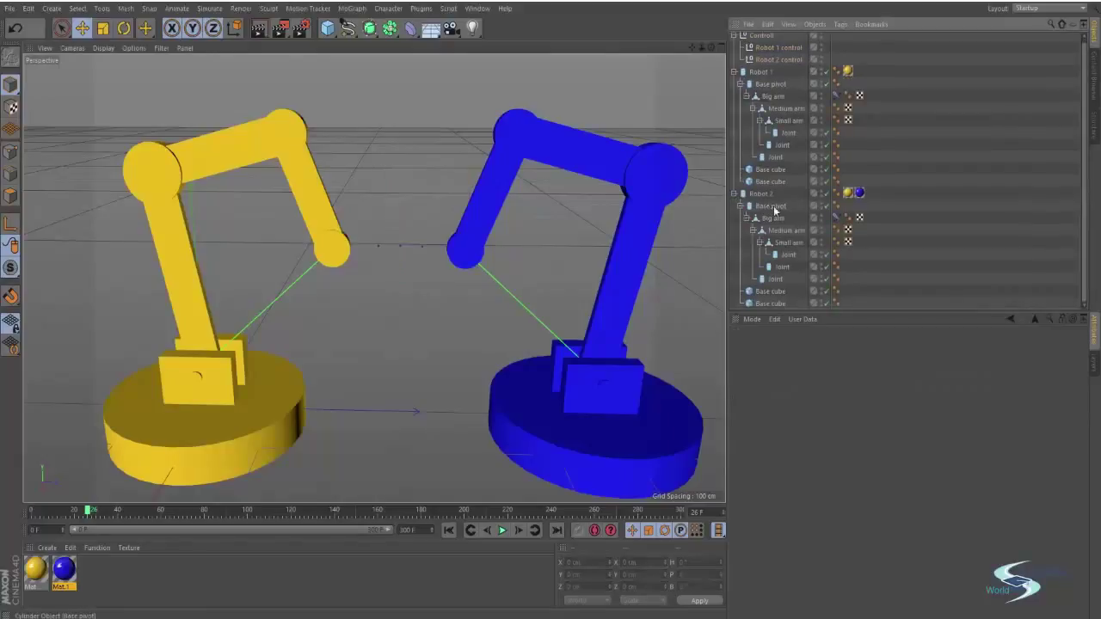
{"action": "left_click", "coordinate": [836, 96]}
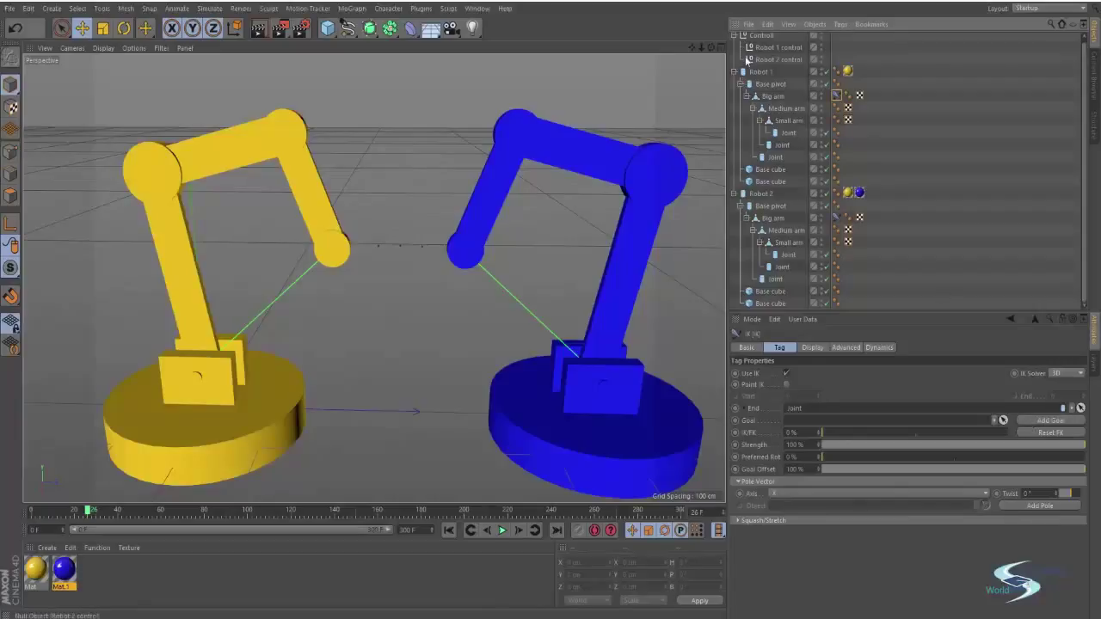
{"action": "scroll", "coordinate": [775, 59], "scroll_direction": "up", "scroll_amount": 1}
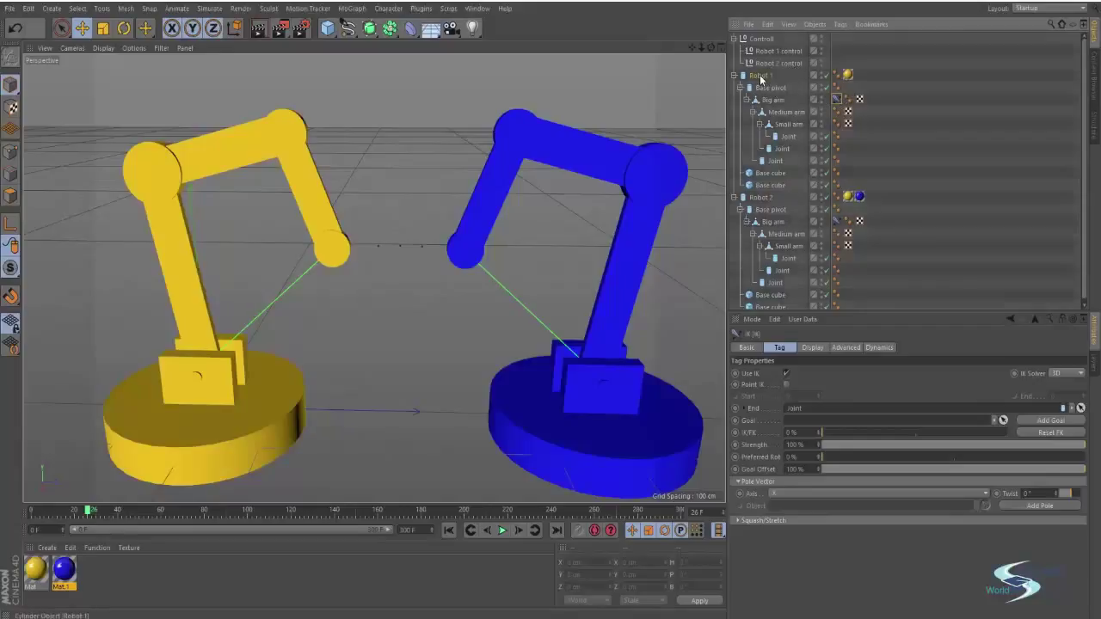
{"action": "left_click", "coordinate": [761, 77]}
{"action": "left_click", "coordinate": [837, 100]}
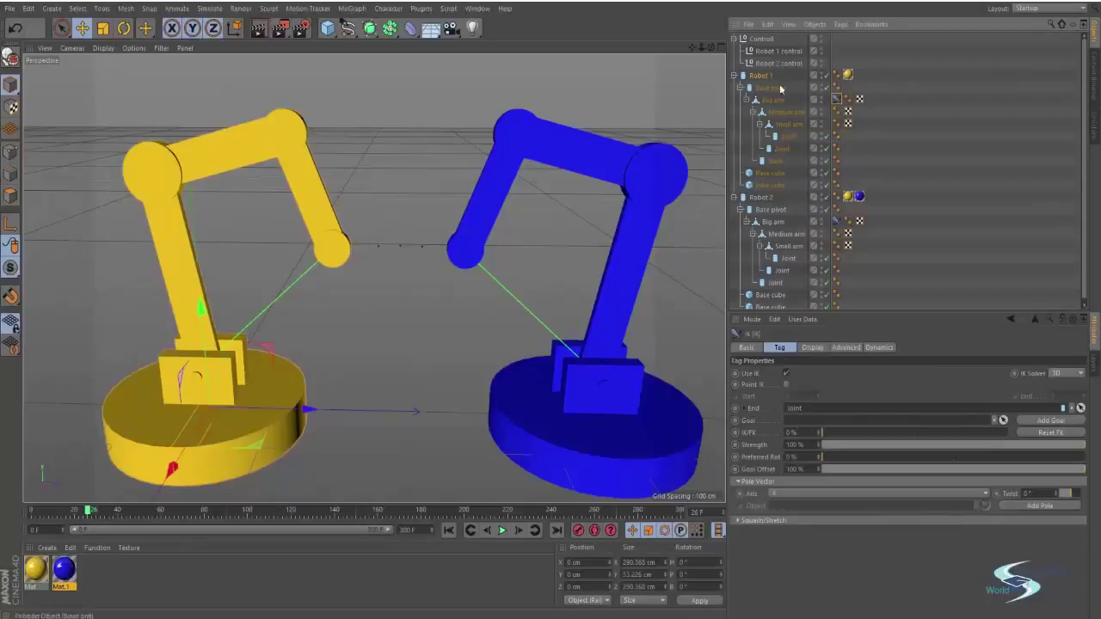
{"action": "left_click_drag", "start_coordinate": [772, 54], "coordinate": [804, 420]}
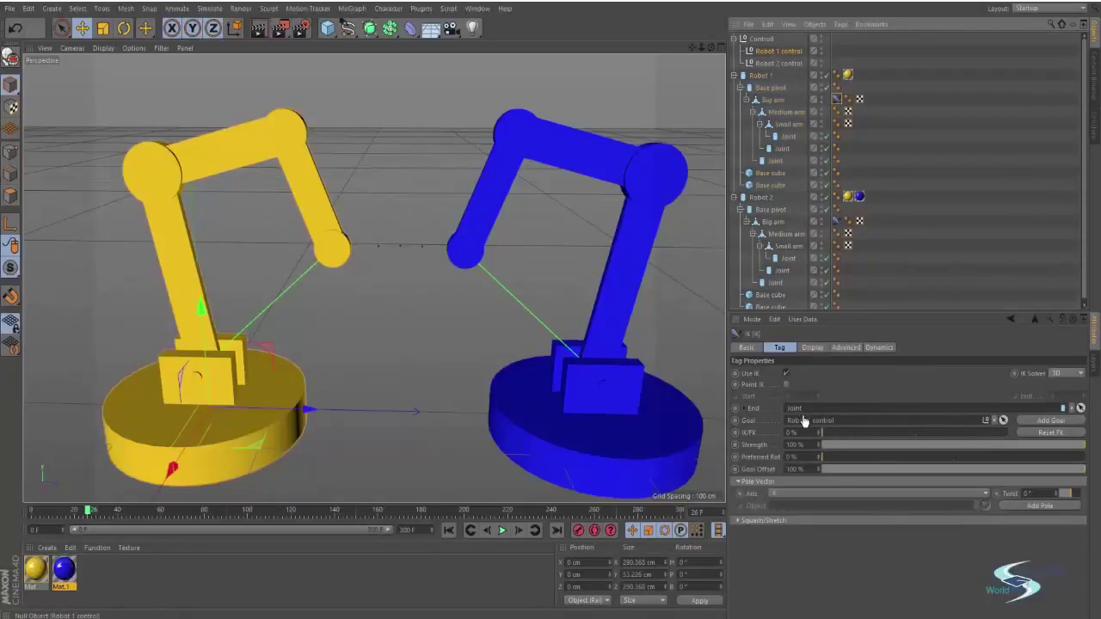
{"action": "left_click", "coordinate": [836, 221]}
{"action": "left_click_drag", "start_coordinate": [774, 64], "coordinate": [812, 420]}
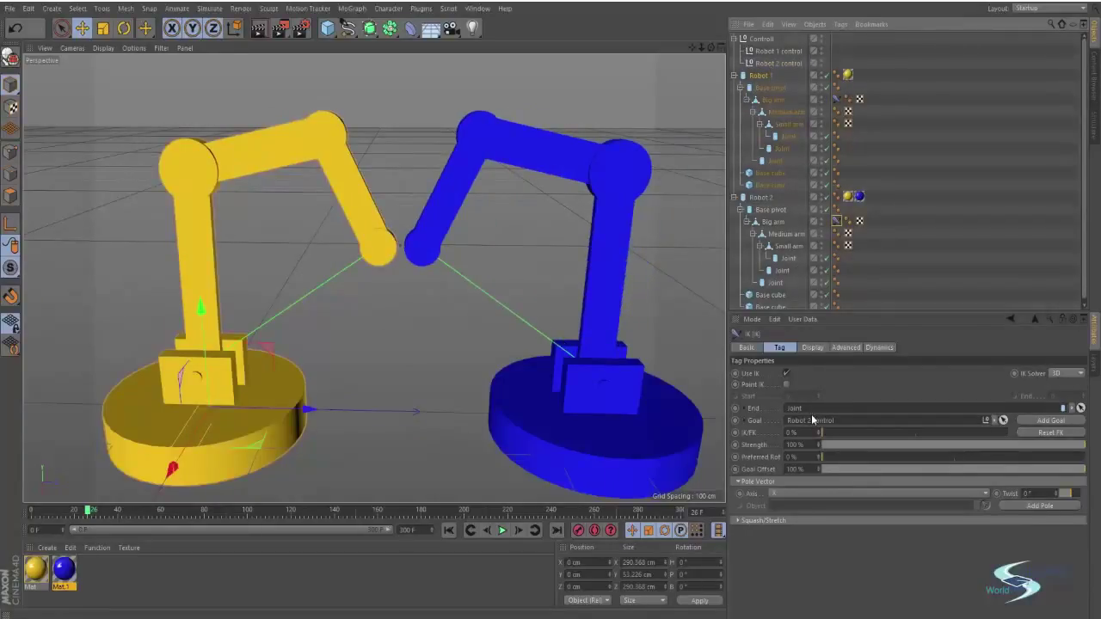
Move the Robot 2 control null along Z toward Robot 1 to bring the two arm tips closer together
{"action": "left_click", "coordinate": [792, 63]}
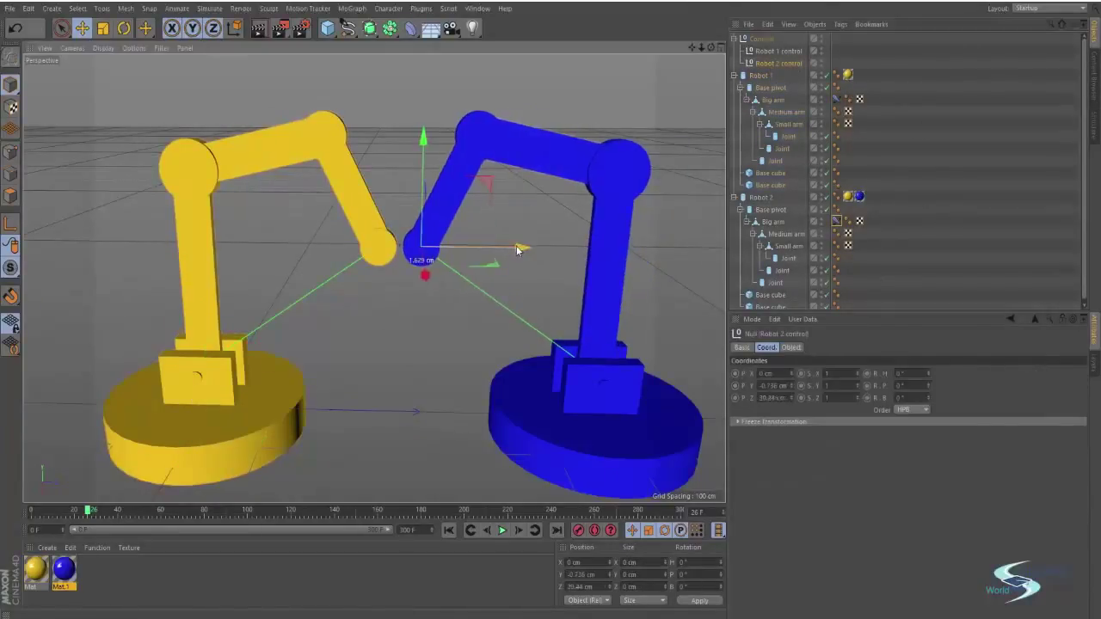
{"action": "left_click_drag", "start_coordinate": [518, 250], "coordinate": [480, 239]}
{"action": "left_click", "coordinate": [948, 136]}
{"action": "right_click_drag", "start_coordinate": [480, 239], "coordinate": [448, 275], "text": "alt"}
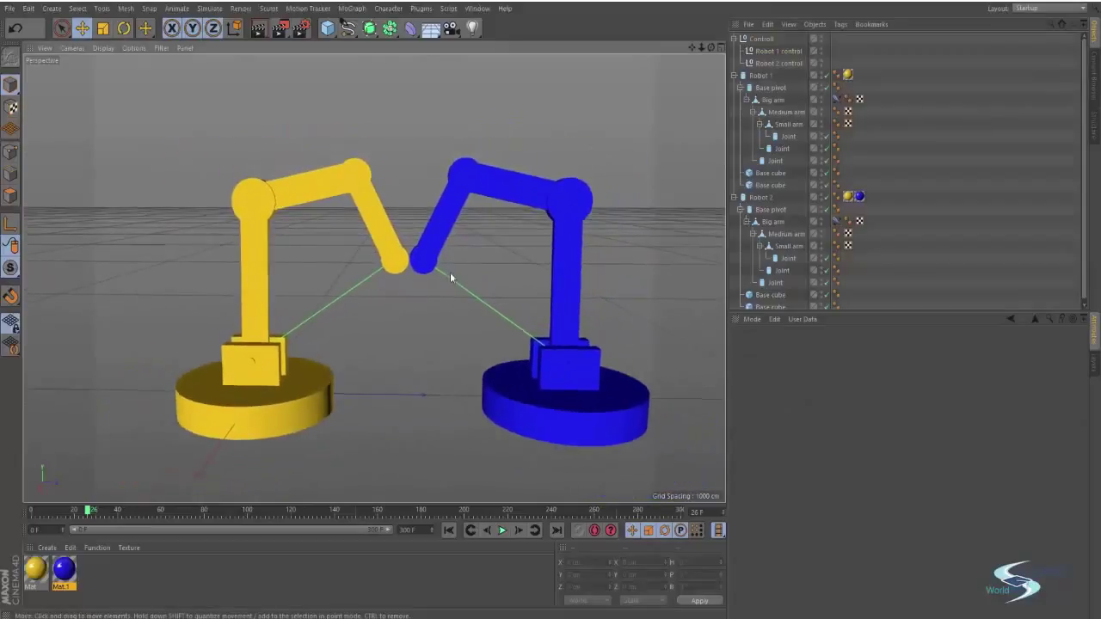
{"action": "mouse_move", "coordinate": [448, 276]}
{"action": "left_mouse_down", "text": "alt"}
{"action": "mouse_move", "coordinate": [476, 263]}
{"action": "mouse_move", "coordinate": [445, 269]}
{"action": "left_mouse_up", "text": "alt"}
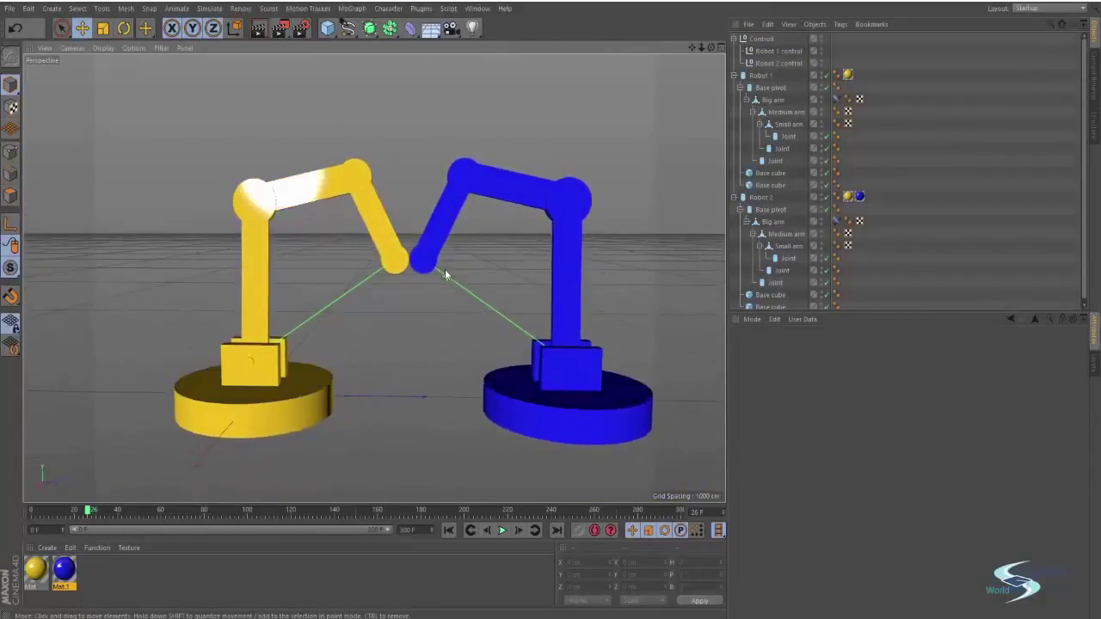
Correct the parent null's name to Control
{"action": "left_click", "coordinate": [768, 40]}
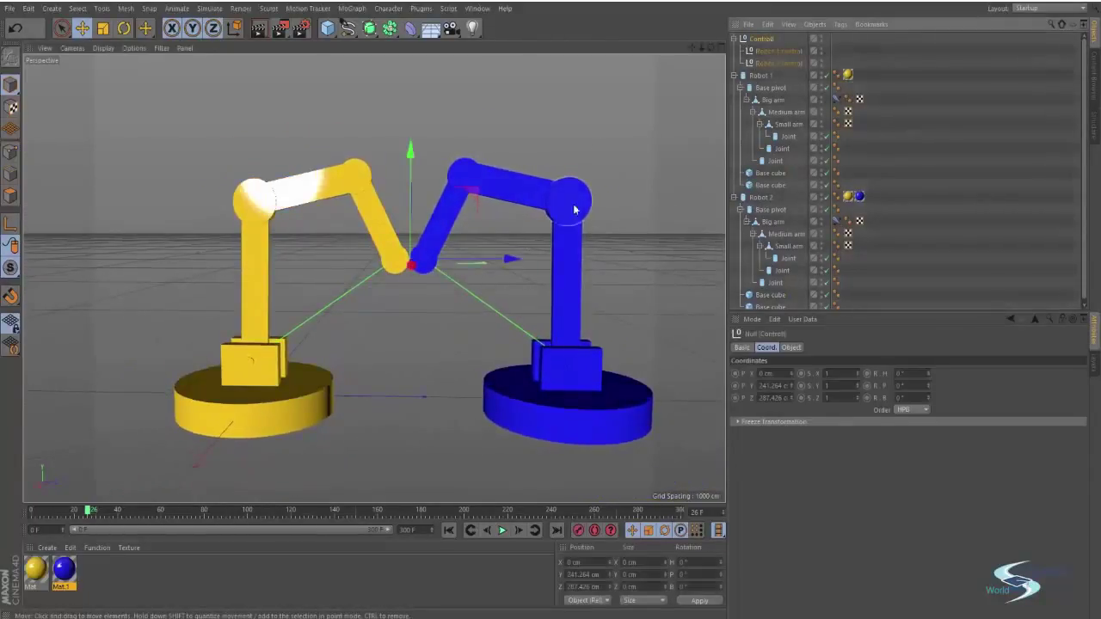
{"action": "double_click", "coordinate": [763, 38]}
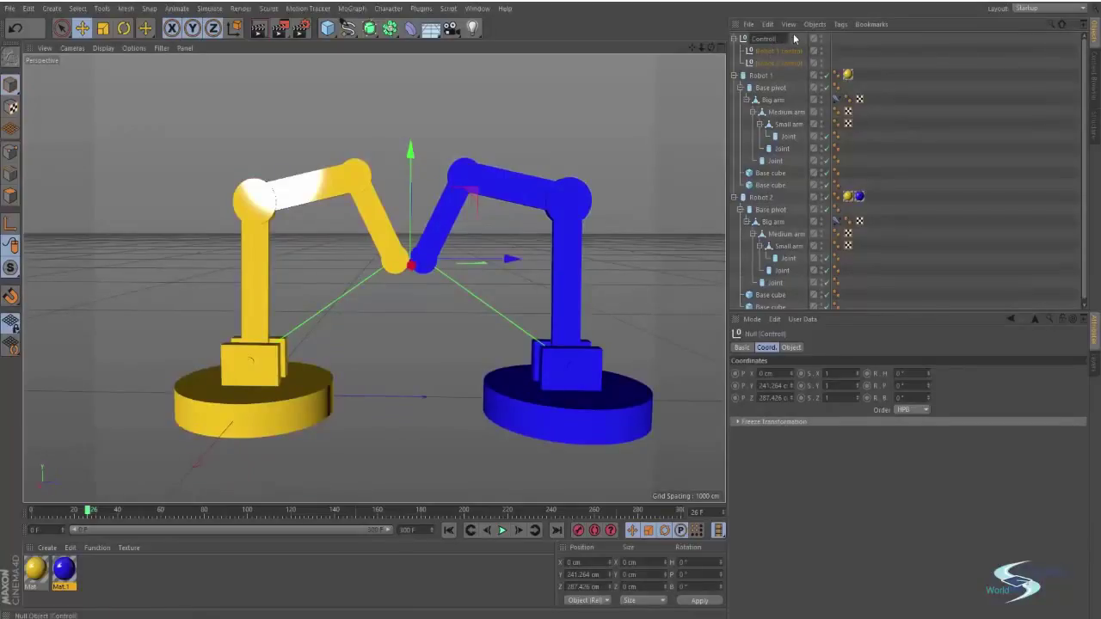
{"action": "key", "text": "Return"}
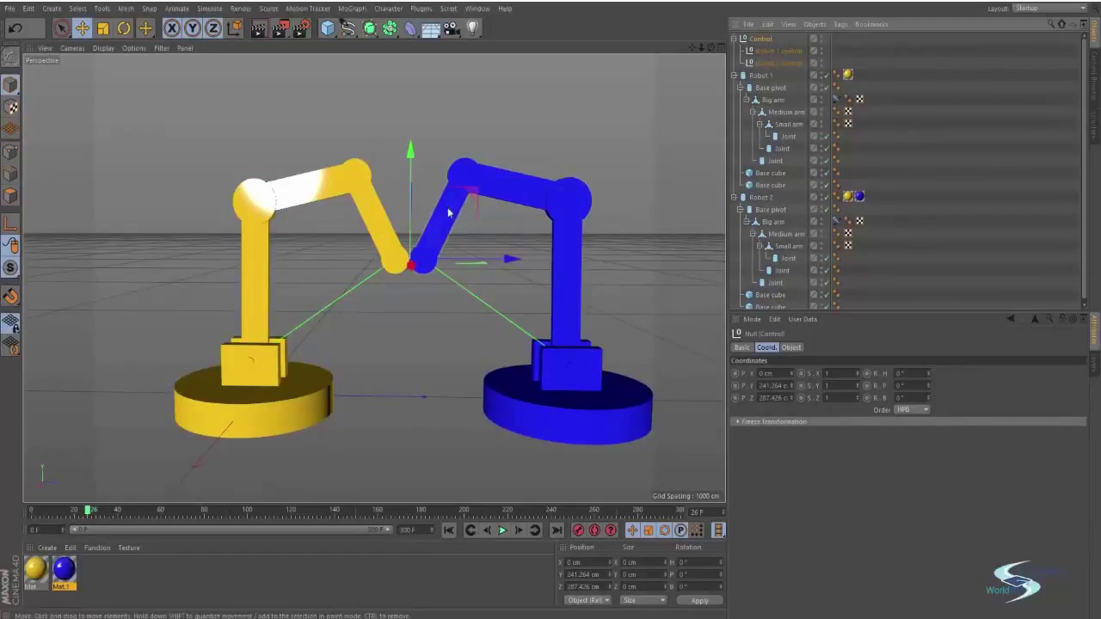
Move the Control null to about Y 250 cm and Z 298 cm so that both arms follow it
{"action": "left_click", "coordinate": [473, 194]}
{"action": "mouse_move", "coordinate": [477, 204]}
{"action": "left_mouse_down"}
{"action": "mouse_move", "coordinate": [472, 195]}
{"action": "mouse_move", "coordinate": [519, 173]}
{"action": "mouse_move", "coordinate": [637, 156]}
{"action": "mouse_move", "coordinate": [474, 103]}
{"action": "mouse_move", "coordinate": [327, 194]}
{"action": "mouse_move", "coordinate": [479, 238]}
{"action": "mouse_move", "coordinate": [555, 200]}
{"action": "mouse_move", "coordinate": [459, 132]}
{"action": "mouse_move", "coordinate": [413, 172]}
{"action": "mouse_move", "coordinate": [533, 198]}
{"action": "mouse_move", "coordinate": [335, 193]}
{"action": "mouse_move", "coordinate": [426, 179]}
{"action": "mouse_move", "coordinate": [484, 182]}
{"action": "mouse_move", "coordinate": [478, 194]}
{"action": "left_mouse_up"}
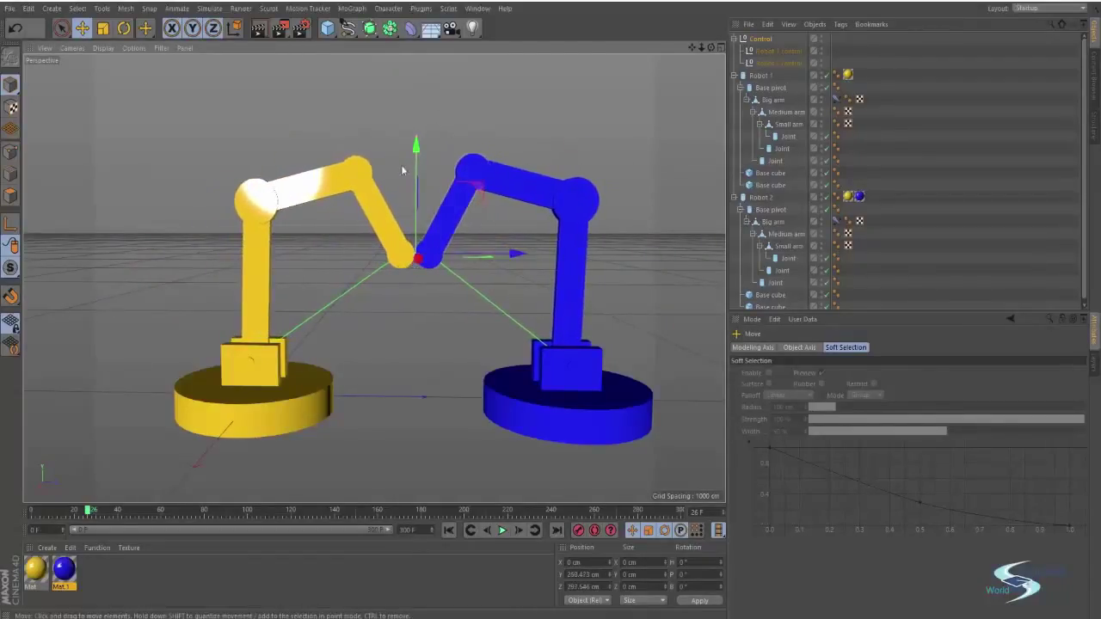
{"action": "middle_click_drag", "start_coordinate": [437, 235], "coordinate": [425, 238], "text": "alt"}
{"action": "left_click_drag", "start_coordinate": [417, 247], "coordinate": [419, 248], "text": "alt"}
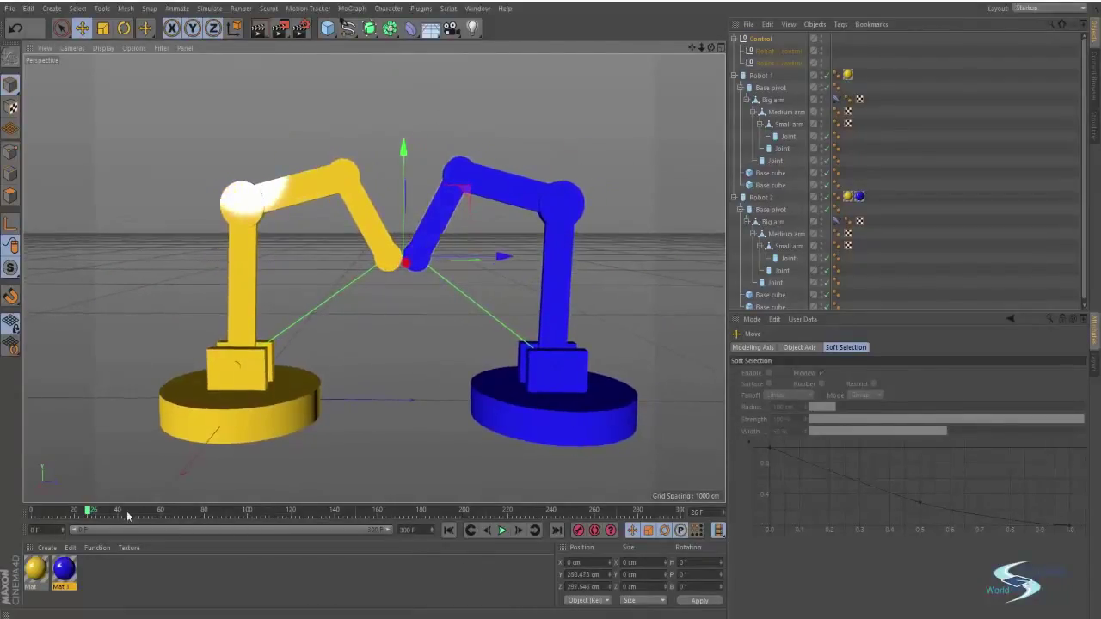
Enable automatic keyframing and, at frame 18, move the Control null up and toward Robot 1 to about Z 107 cm
{"action": "left_click_drag", "start_coordinate": [128, 516], "coordinate": [67, 513]}
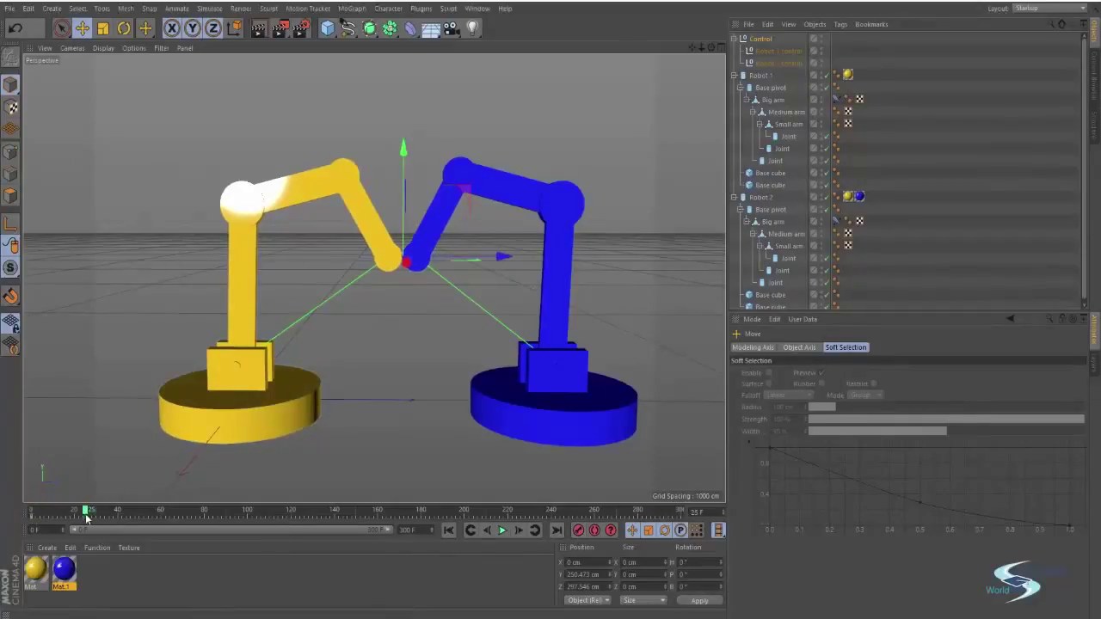
{"action": "left_click", "coordinate": [593, 531]}
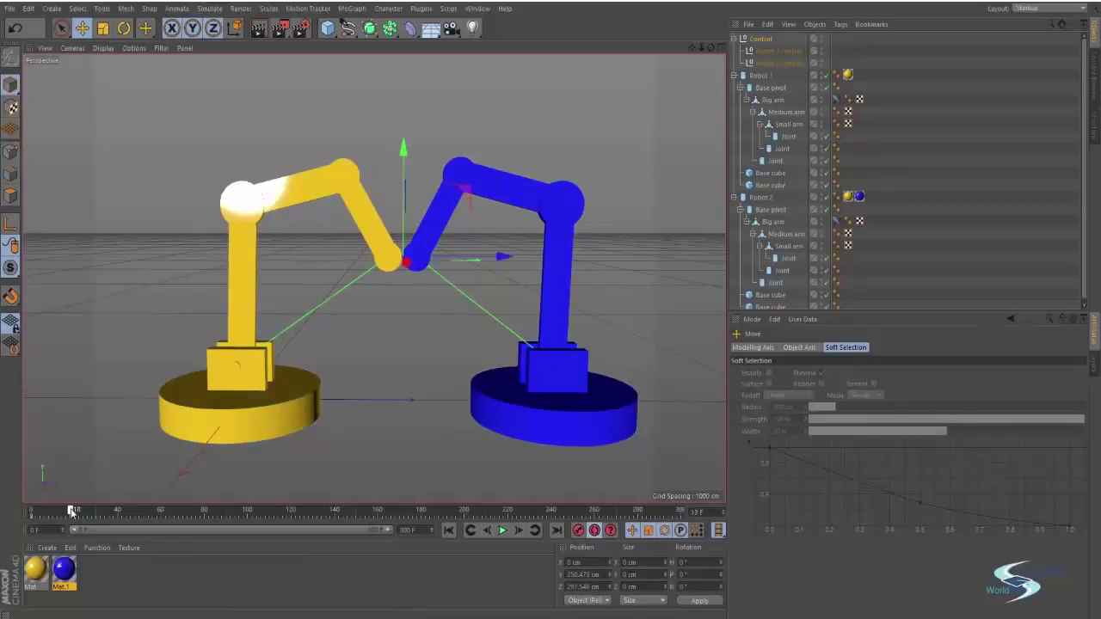
{"action": "left_click_drag", "start_coordinate": [456, 221], "coordinate": [362, 177]}
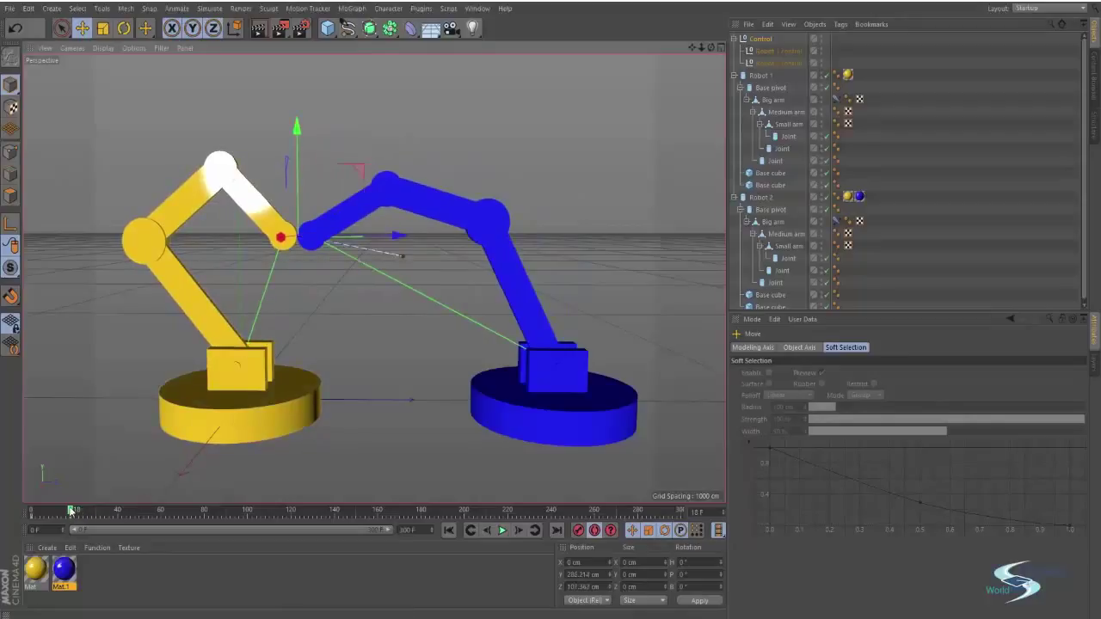
Advance the timeline, keyframe the Control null high between the robots at about Y 433 cm and Z 238 cm, and go to frame 75
{"action": "left_click_drag", "start_coordinate": [73, 511], "coordinate": [114, 511]}
{"action": "left_click_drag", "start_coordinate": [353, 181], "coordinate": [484, 91]}
{"action": "left_click_drag", "start_coordinate": [114, 511], "coordinate": [194, 511]}
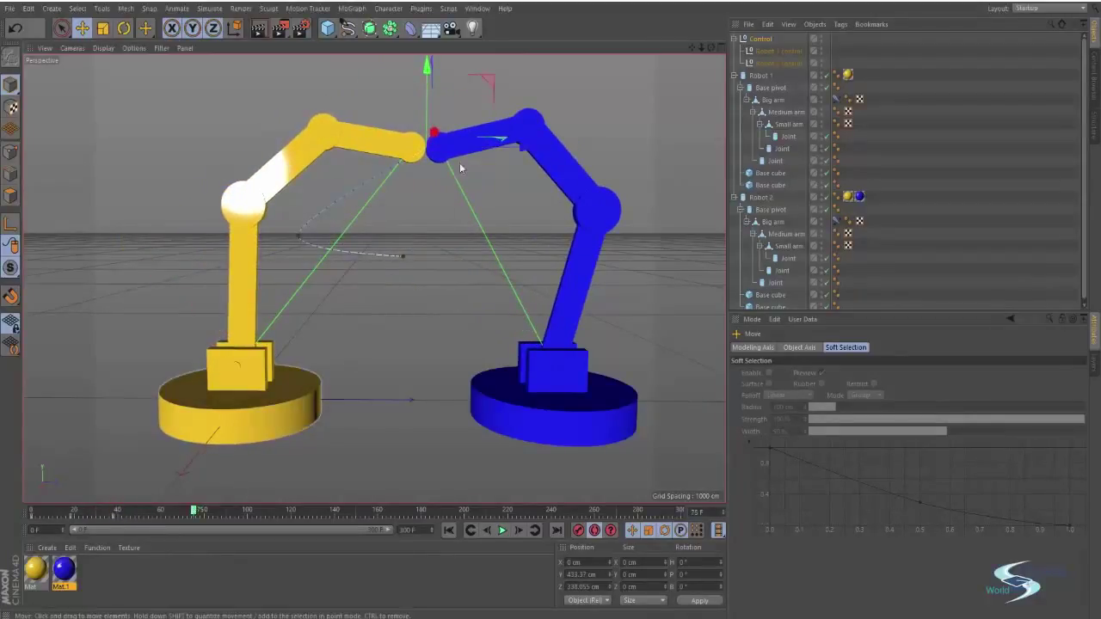
Keyframe the Control null at frame 75 (about Y 339, Z 454 cm), frame 114 (Y 167, Z 304 cm) and frame 148 (Y 284, Z 44 cm)
{"action": "left_click_drag", "start_coordinate": [490, 80], "coordinate": [556, 137]}
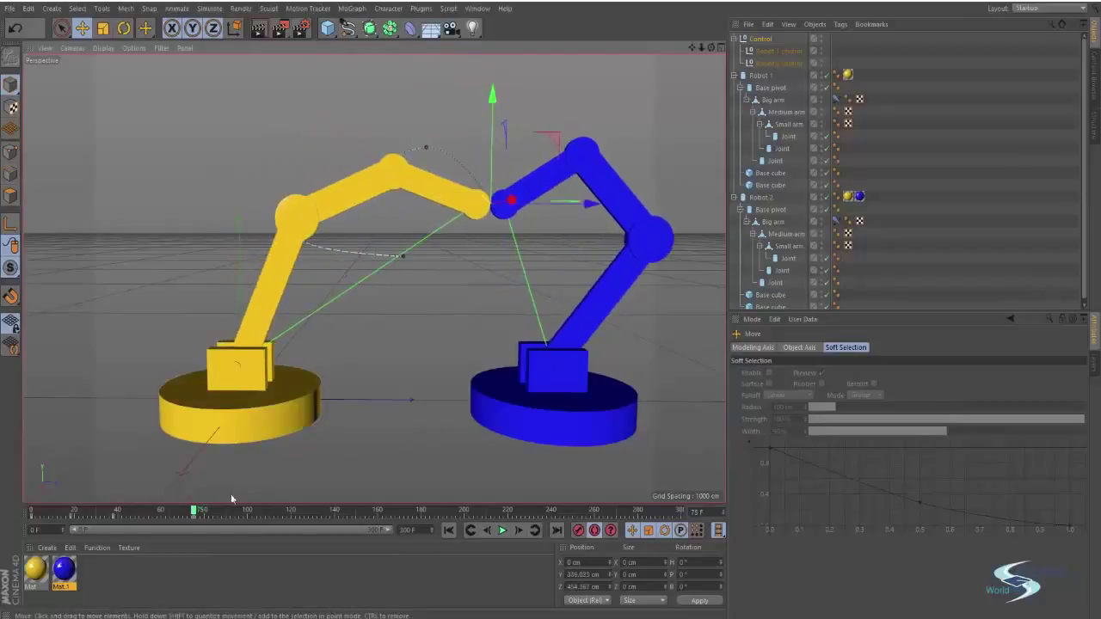
{"action": "left_click_drag", "start_coordinate": [195, 511], "coordinate": [277, 511]}
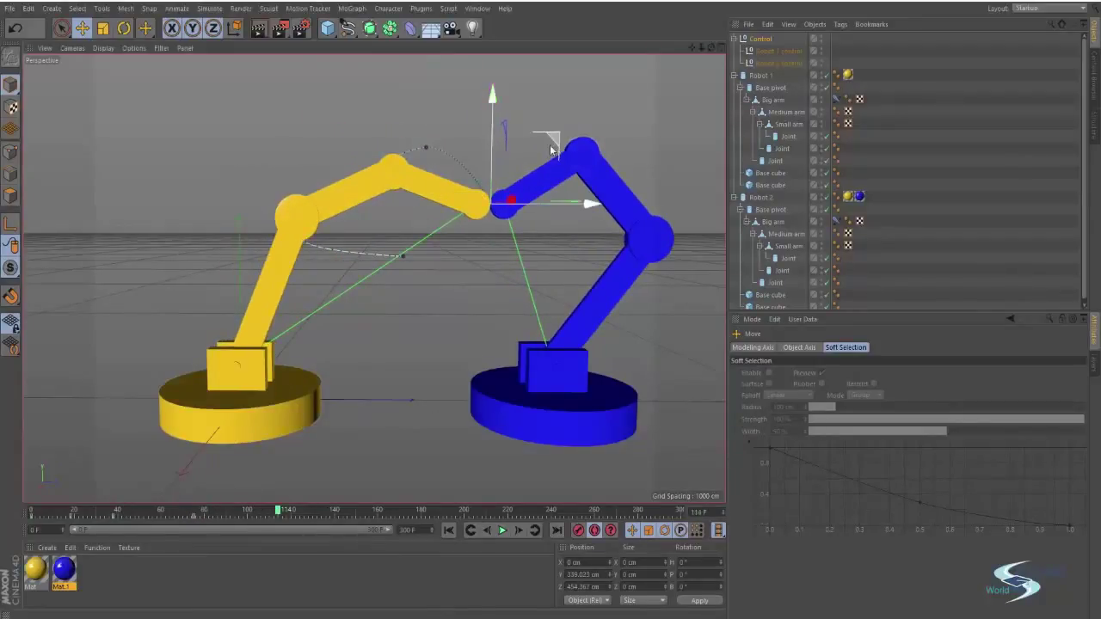
{"action": "left_click_drag", "start_coordinate": [551, 151], "coordinate": [464, 249]}
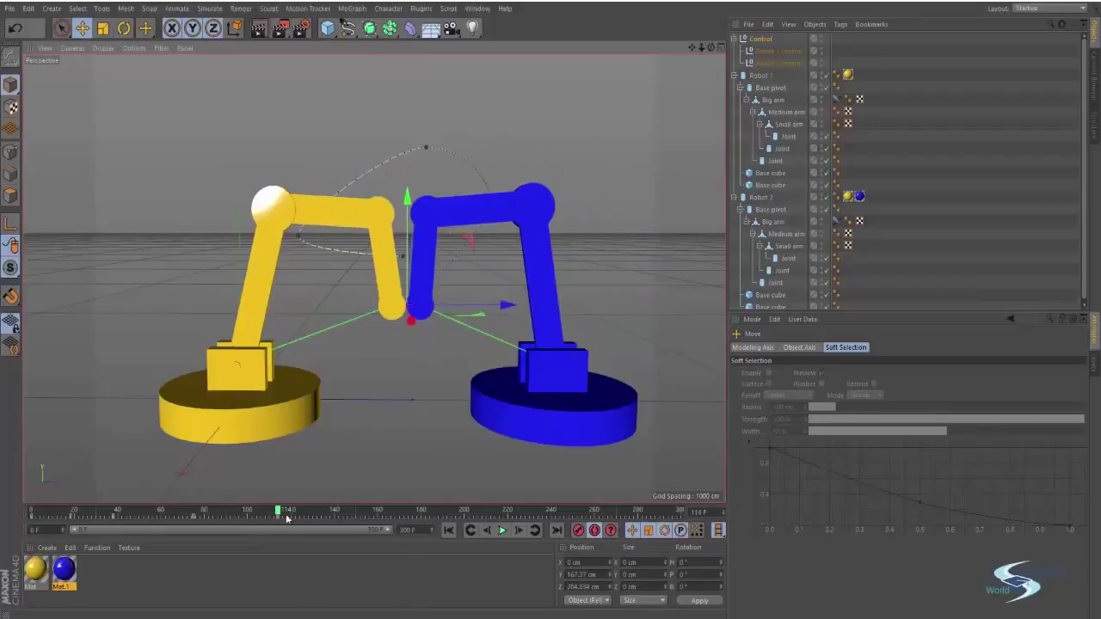
{"action": "left_click_drag", "start_coordinate": [279, 512], "coordinate": [353, 512]}
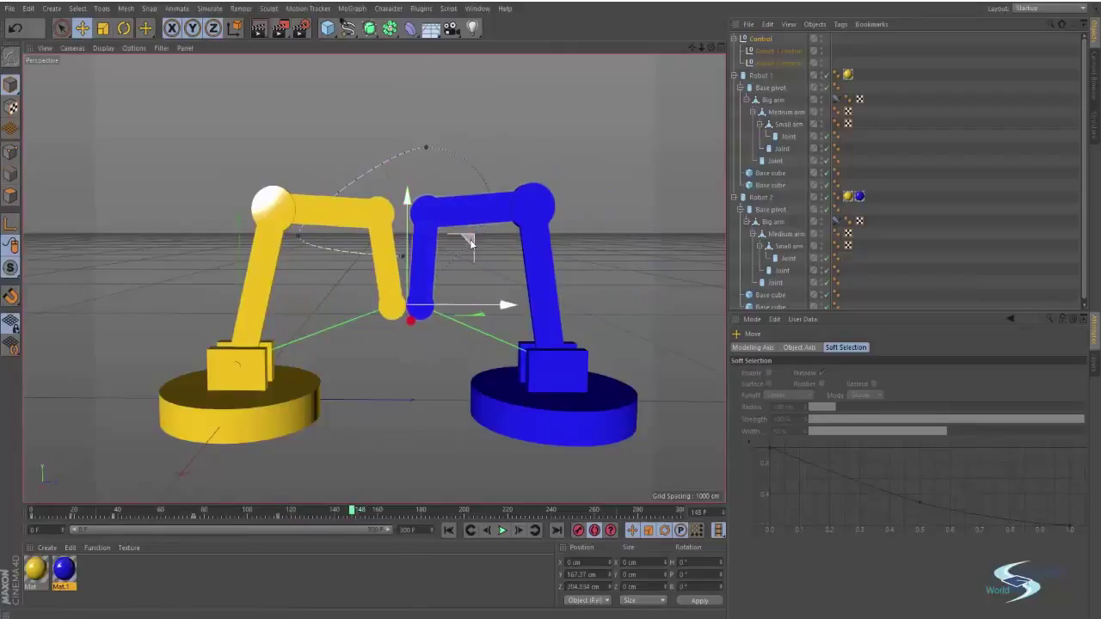
{"action": "left_click_drag", "start_coordinate": [471, 243], "coordinate": [322, 172]}
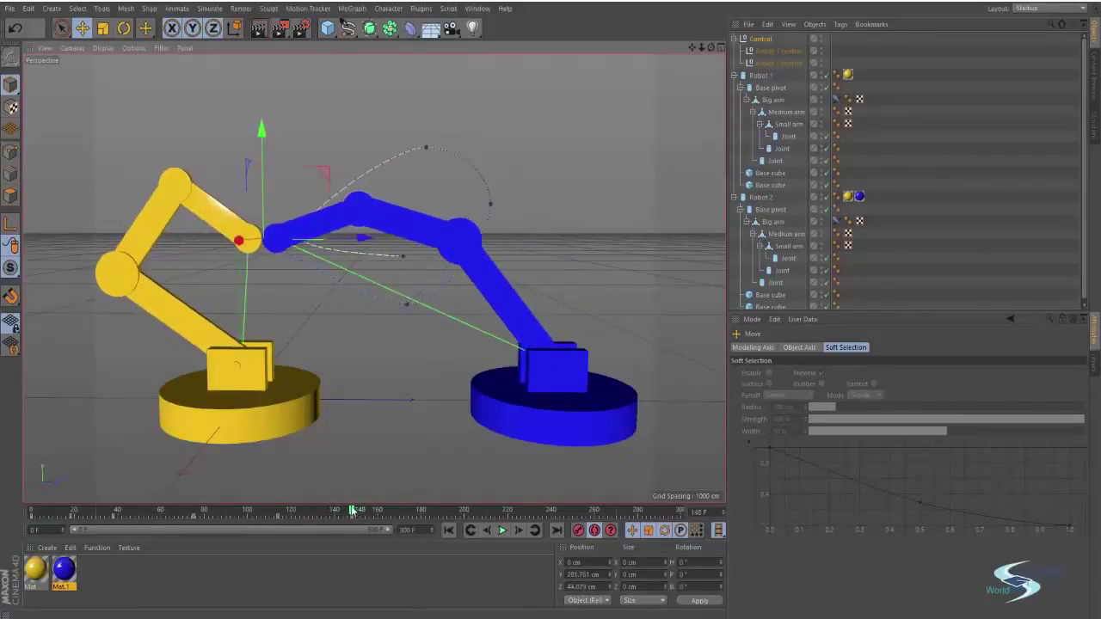
Keyframe the Control null toward Robot 2 around frame 192 (about Y 243, Z 530 cm) and higher at frame 227 (Y 353, Z 539 cm)
{"action": "left_click_drag", "start_coordinate": [352, 512], "coordinate": [445, 511]}
{"action": "left_click_drag", "start_coordinate": [334, 211], "coordinate": [598, 207]}
{"action": "left_click_drag", "start_coordinate": [447, 512], "coordinate": [523, 512]}
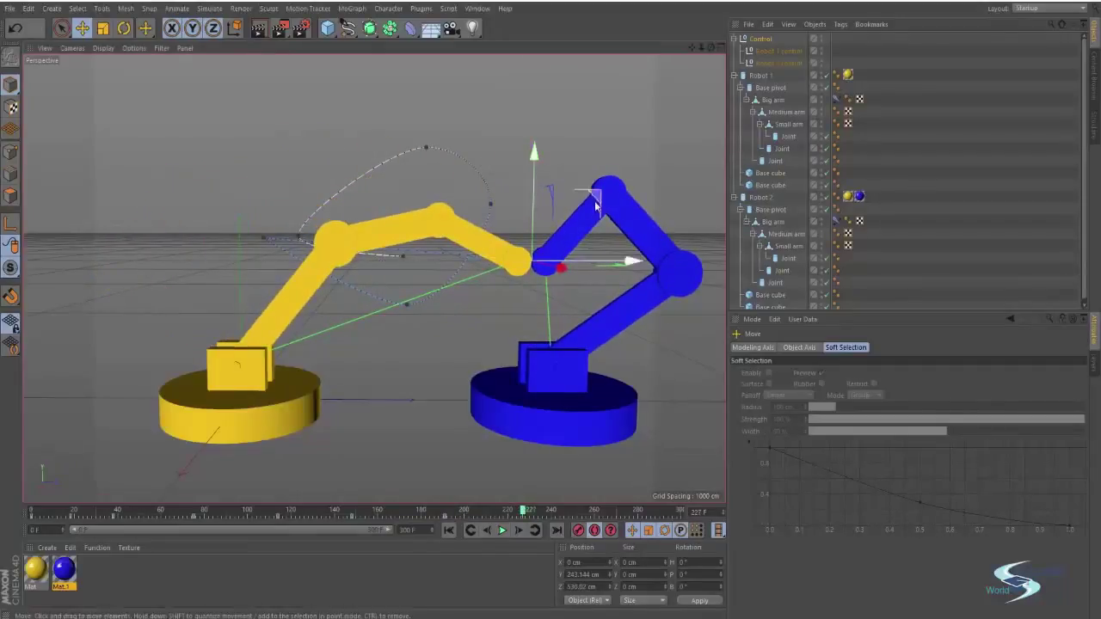
{"action": "left_click_drag", "start_coordinate": [598, 198], "coordinate": [601, 127]}
Keyframe the Control null high between the robots at frame 259 and lower at frame 296, at about Y 221 cm and Z 250 cm
{"action": "left_click_drag", "start_coordinate": [527, 514], "coordinate": [592, 514]}
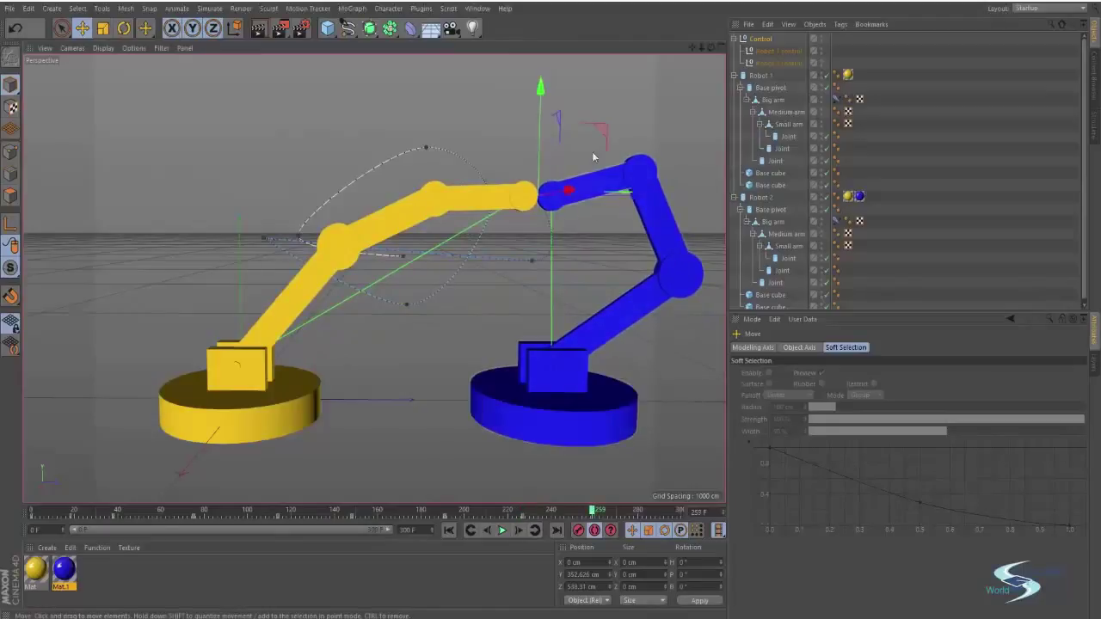
{"action": "left_click_drag", "start_coordinate": [592, 151], "coordinate": [455, 173]}
{"action": "left_click_drag", "start_coordinate": [593, 513], "coordinate": [674, 513]}
{"action": "left_click_drag", "start_coordinate": [447, 114], "coordinate": [440, 213]}
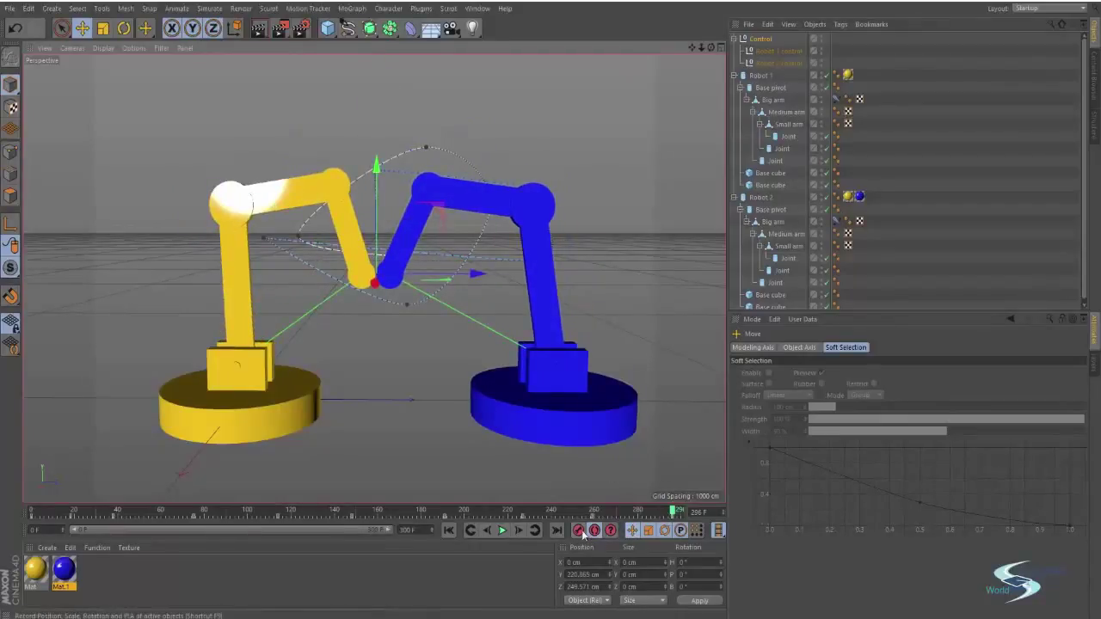
Play the animation from the first frame with nothing selected to review both arms' motion, and stop at frame 152
{"action": "left_click", "coordinate": [451, 530]}
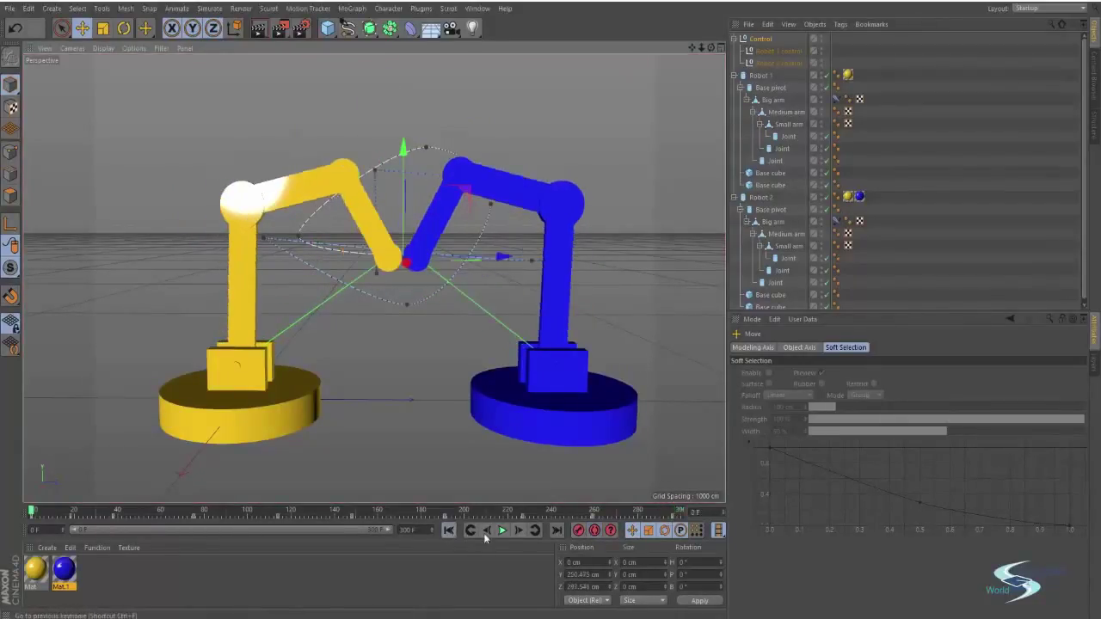
{"action": "left_click", "coordinate": [502, 530]}
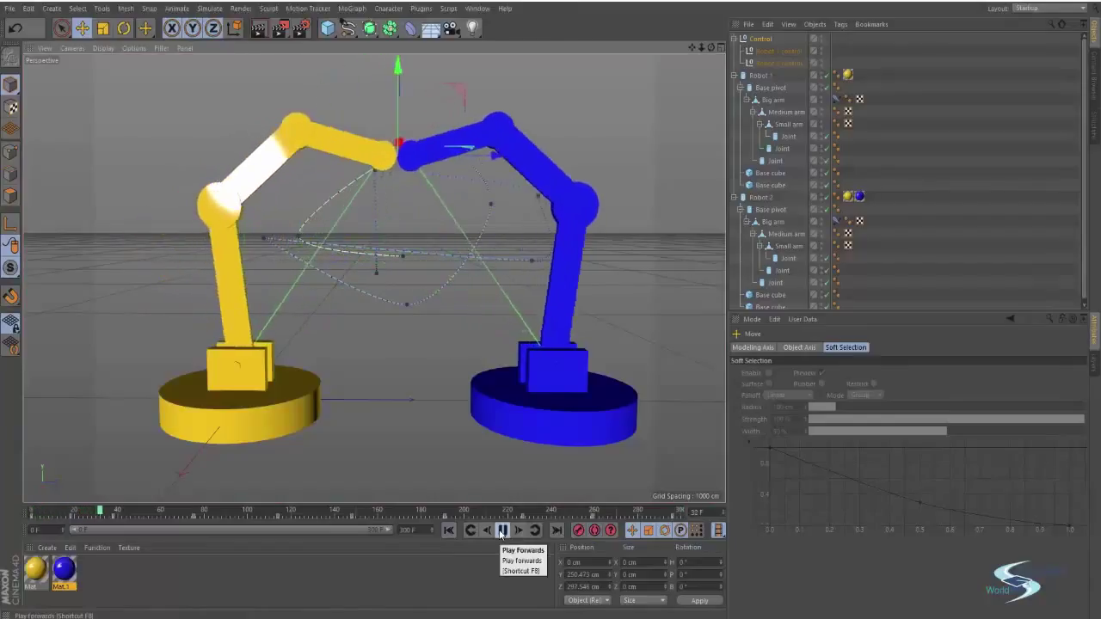
{"action": "left_click", "coordinate": [986, 141]}
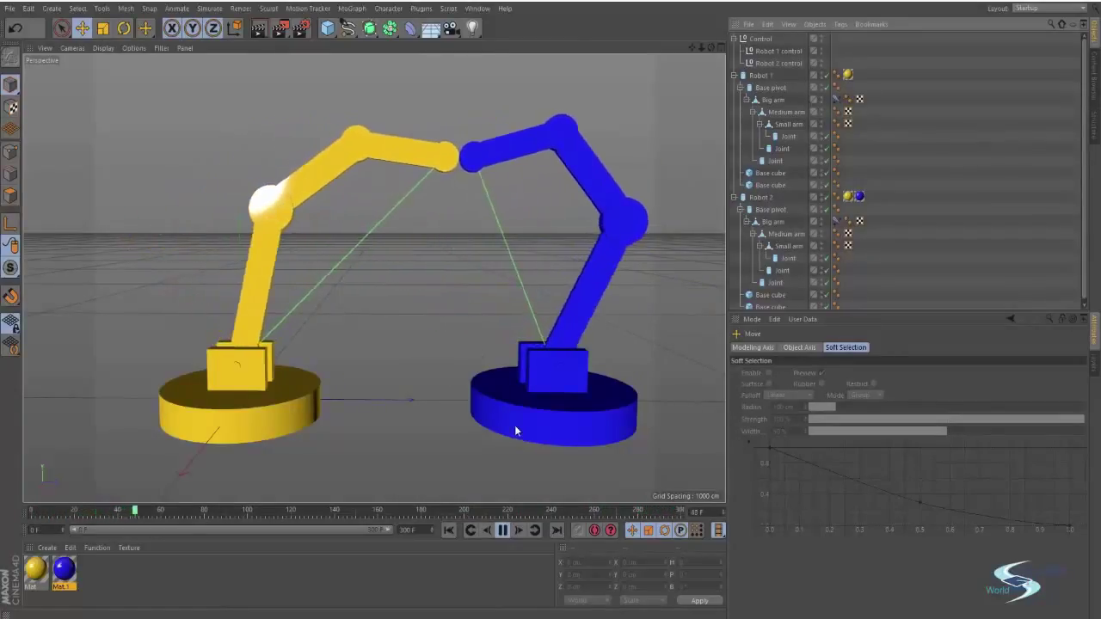
{"action": "left_click", "coordinate": [502, 532]}
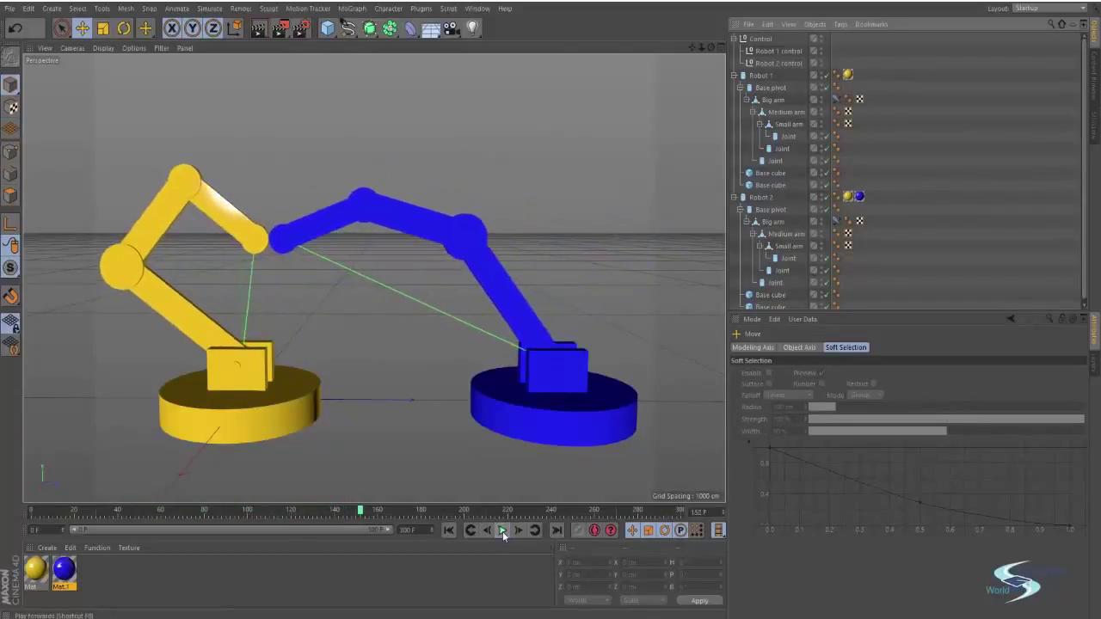
Open the render settings and set the saved image format to JPEG
{"action": "left_click", "coordinate": [305, 32]}
{"action": "left_click_drag", "start_coordinate": [307, 34], "coordinate": [516, 158]}
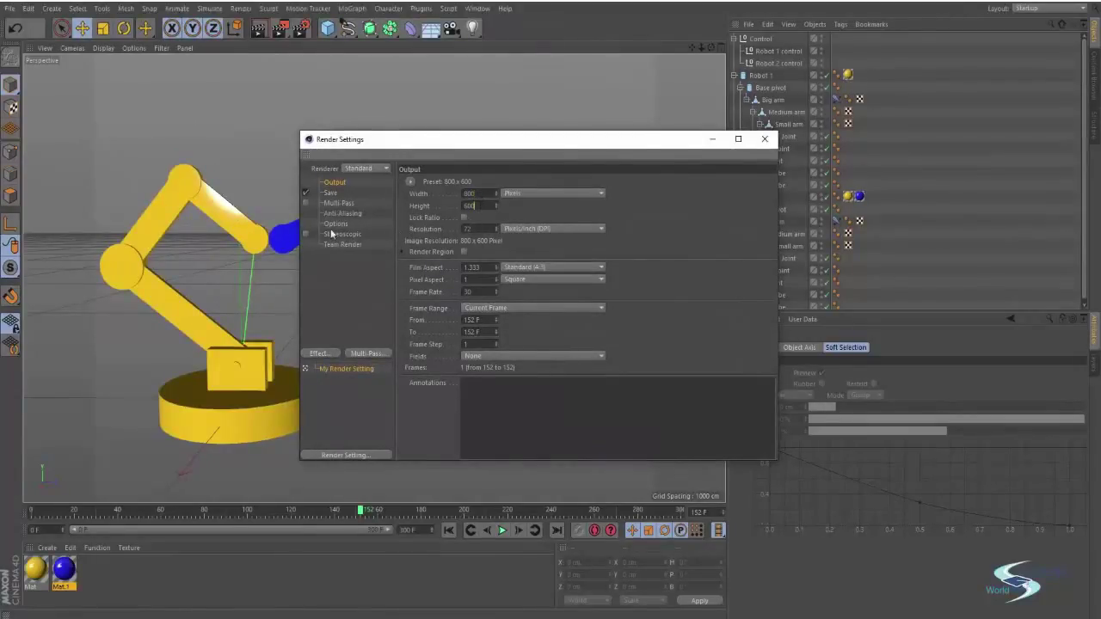
{"action": "left_click_drag", "start_coordinate": [378, 155], "coordinate": [409, 135]}
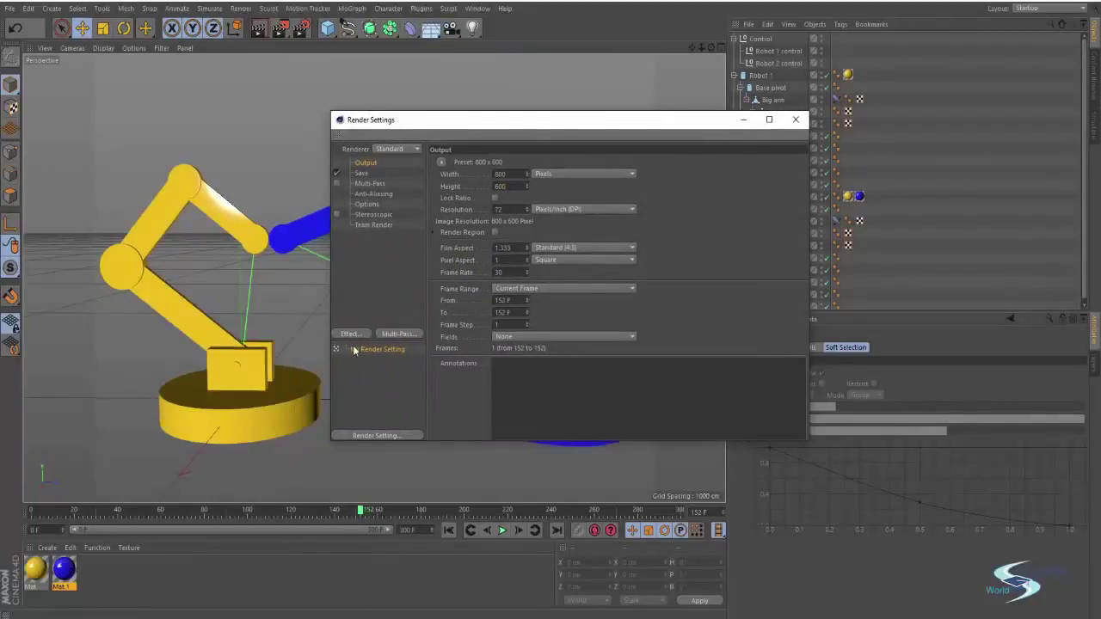
{"action": "left_click_drag", "start_coordinate": [526, 133], "coordinate": [552, 119]}
{"action": "left_click", "coordinate": [389, 160]}
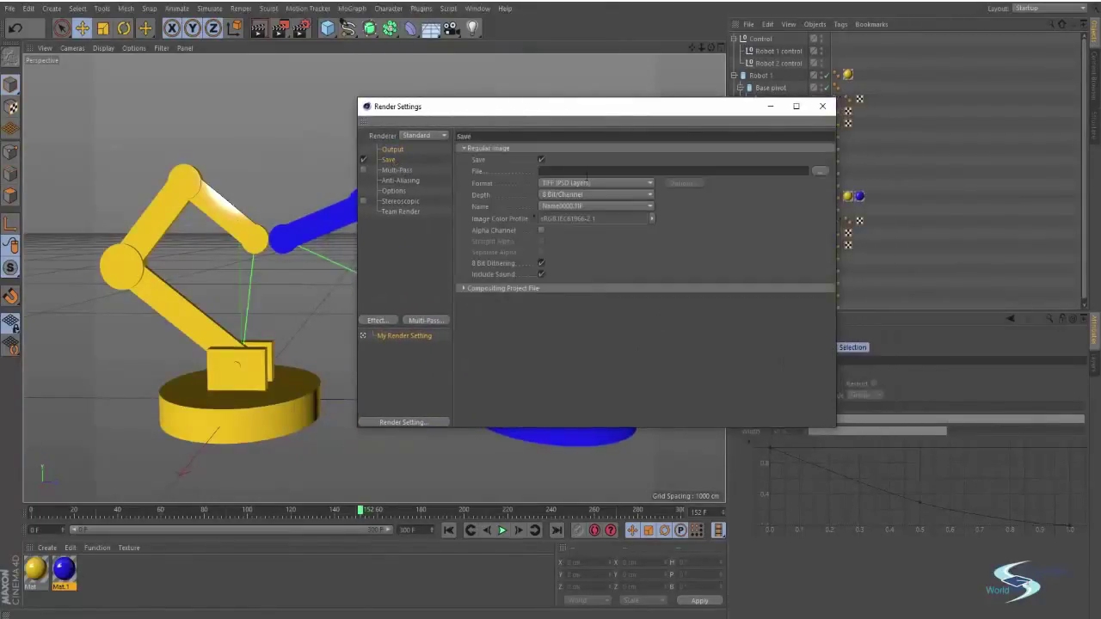
{"action": "left_click", "coordinate": [589, 183]}
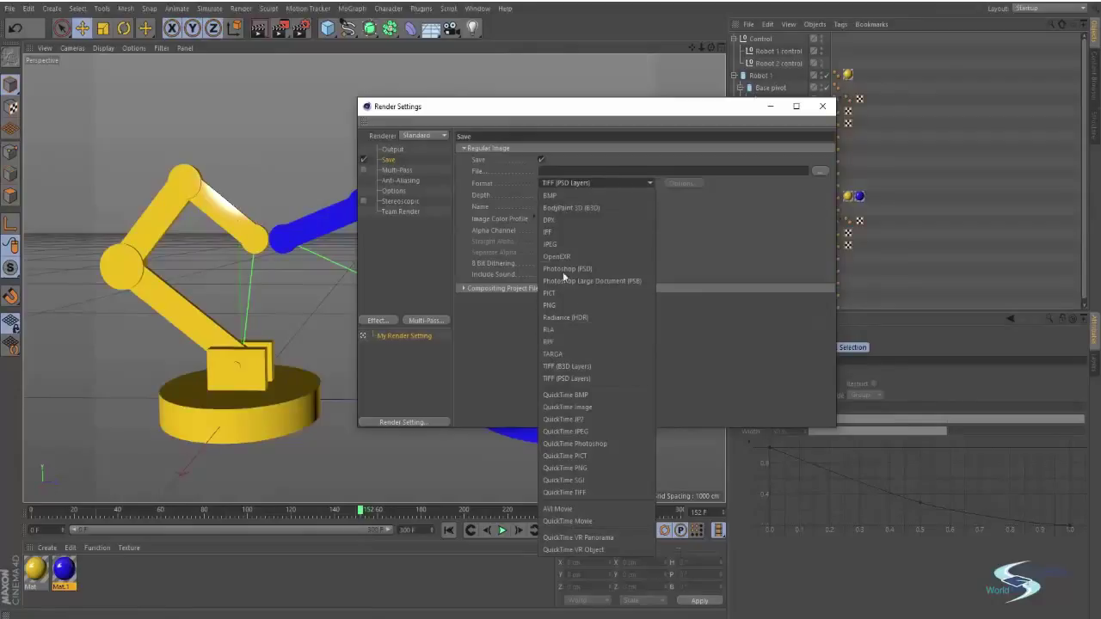
{"action": "left_click", "coordinate": [564, 244]}
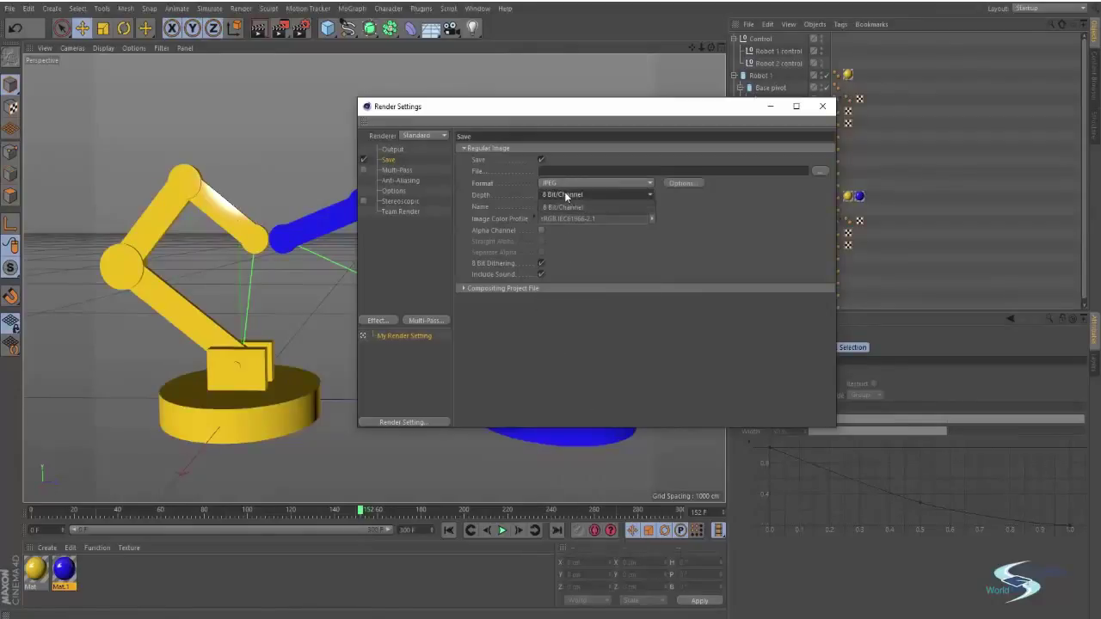
While choosing the render's save location, rename the Ny mappe folder in Renders > Cinema 4D as Robotic arms tutorial
{"action": "left_click", "coordinate": [818, 173]}
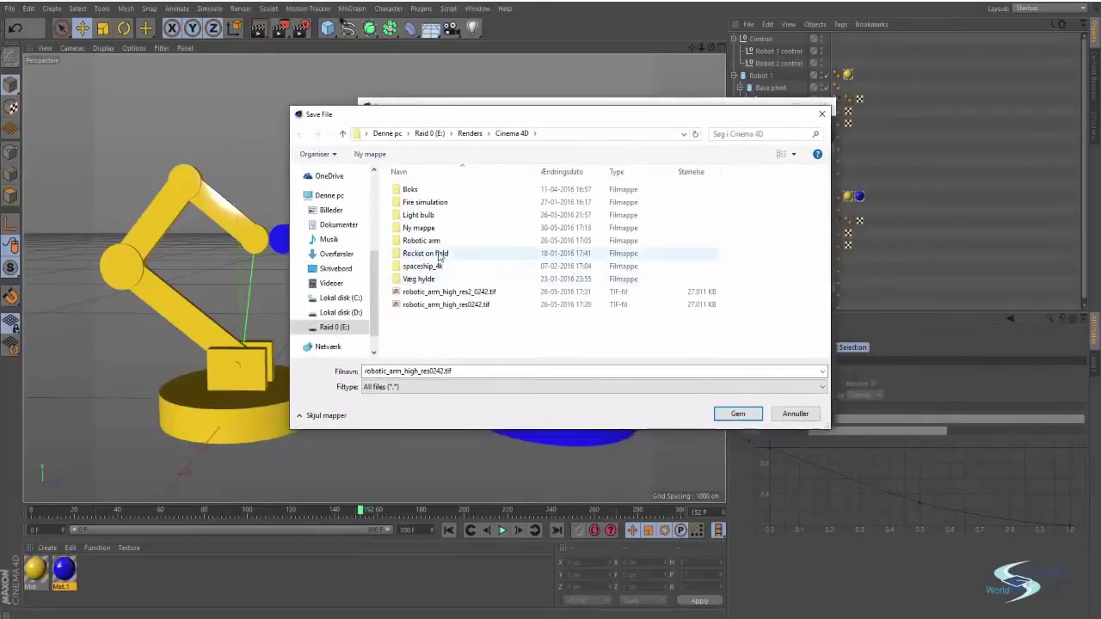
{"action": "left_click", "coordinate": [438, 243]}
{"action": "left_click", "coordinate": [419, 228]}
{"action": "left_click", "coordinate": [422, 229]}
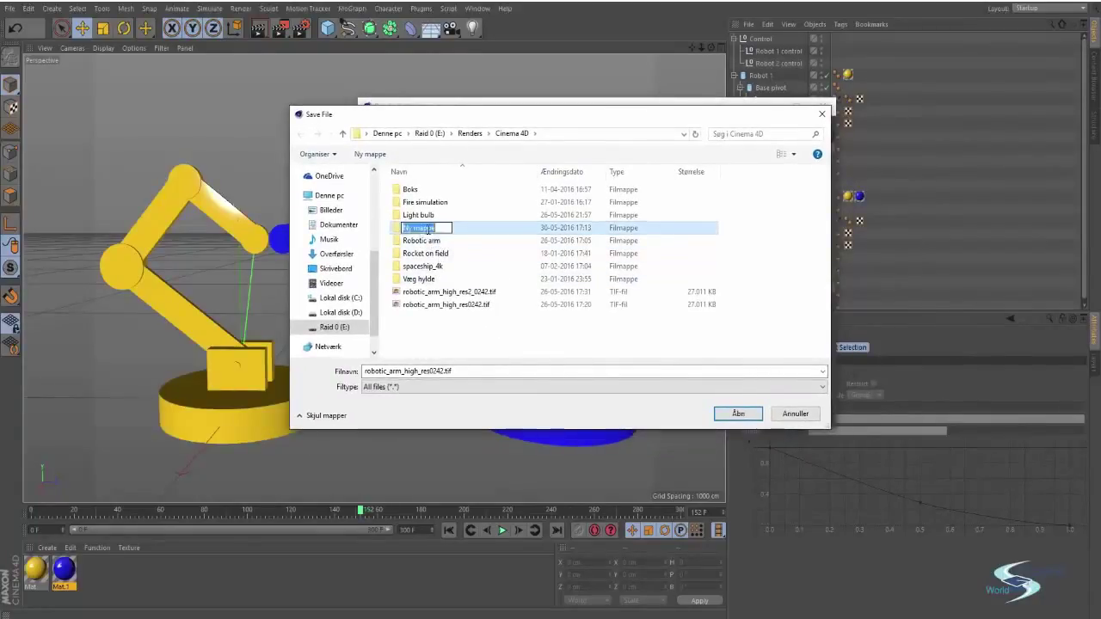
{"action": "type", "text": "Robotic arms tutorial"}
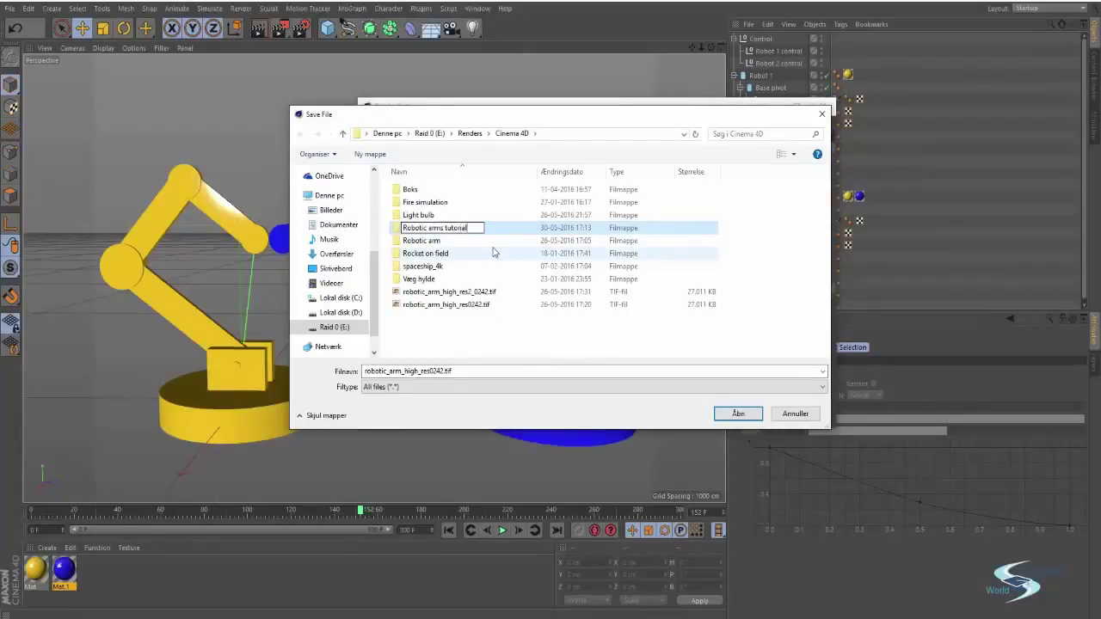
{"action": "key", "text": "Return"}
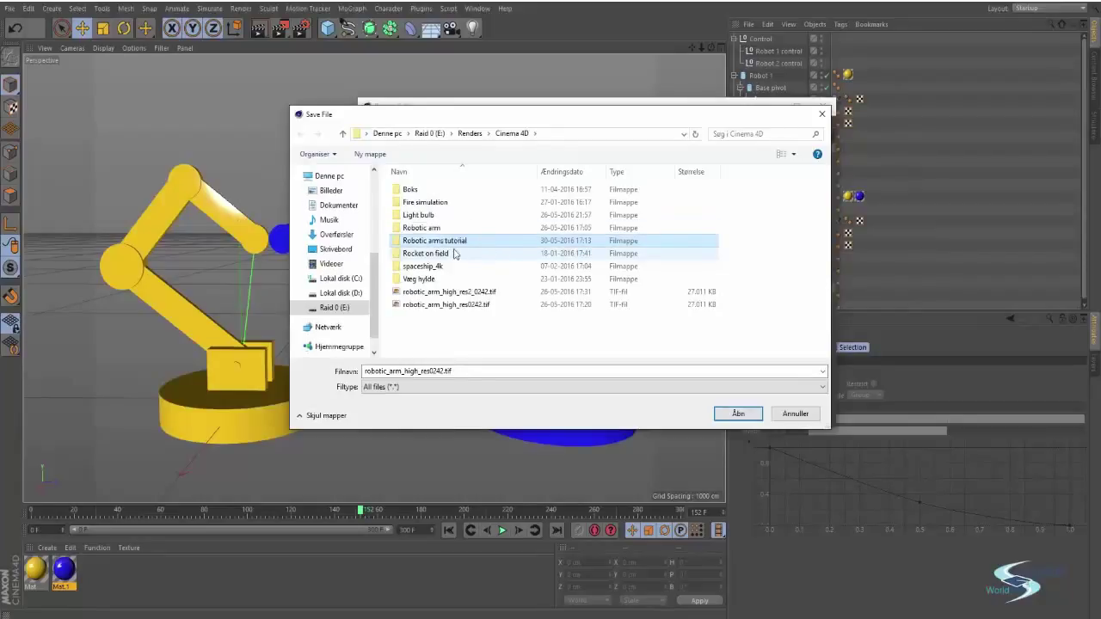
Set the render output file to robots inside the Robotic arms tutorial folder and close the render settings
{"action": "double_click", "coordinate": [452, 242]}
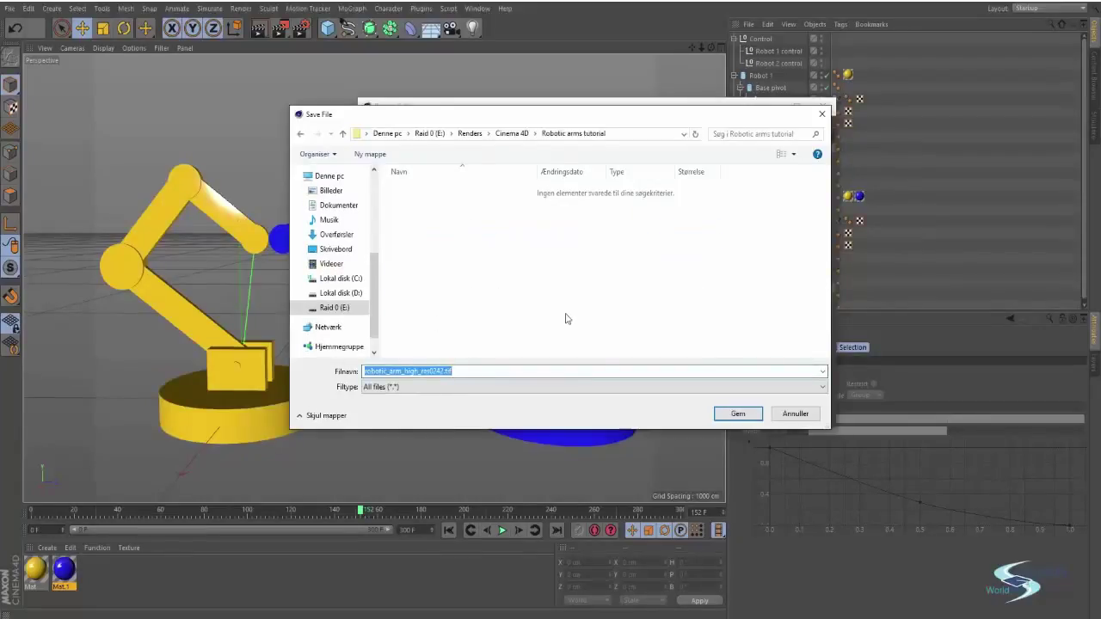
{"action": "type", "text": "robots"}
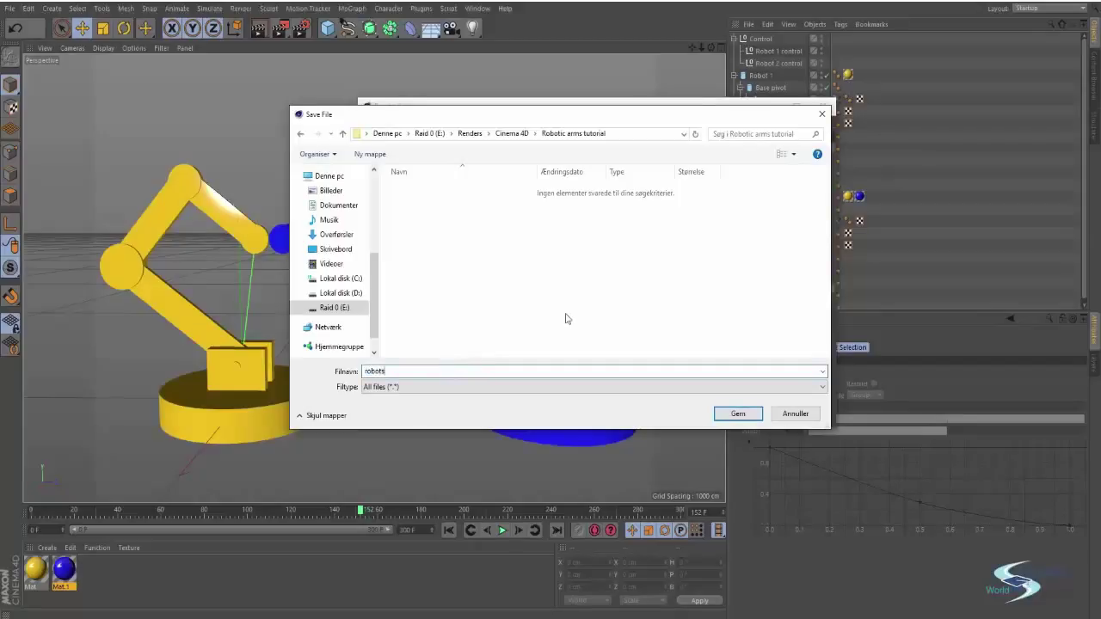
{"action": "key", "text": "Return"}
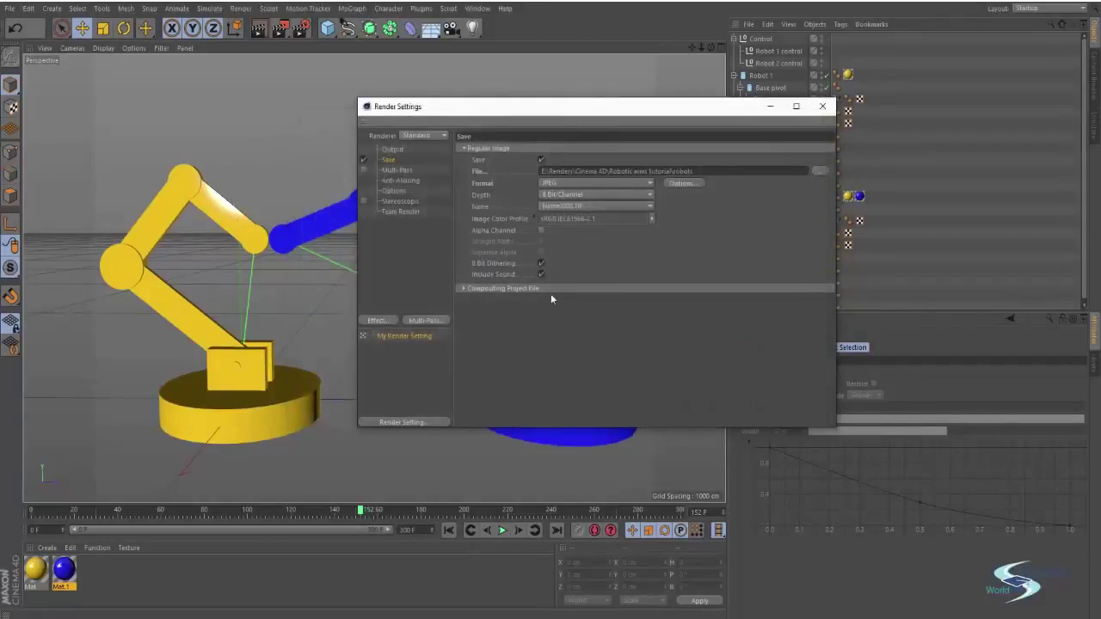
{"action": "left_click_drag", "start_coordinate": [535, 110], "coordinate": [384, 106]}
{"action": "left_click", "coordinate": [668, 99]}
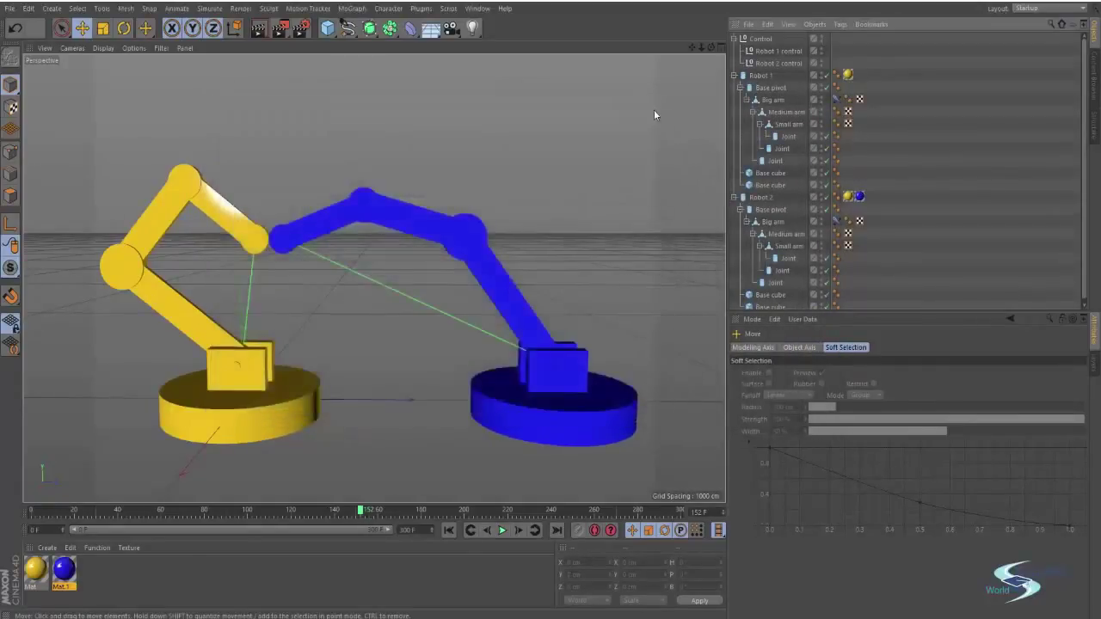
Add a camera, look through it, and frame both robots from about X 1133 cm and Y 240 cm
{"action": "left_click", "coordinate": [451, 29]}
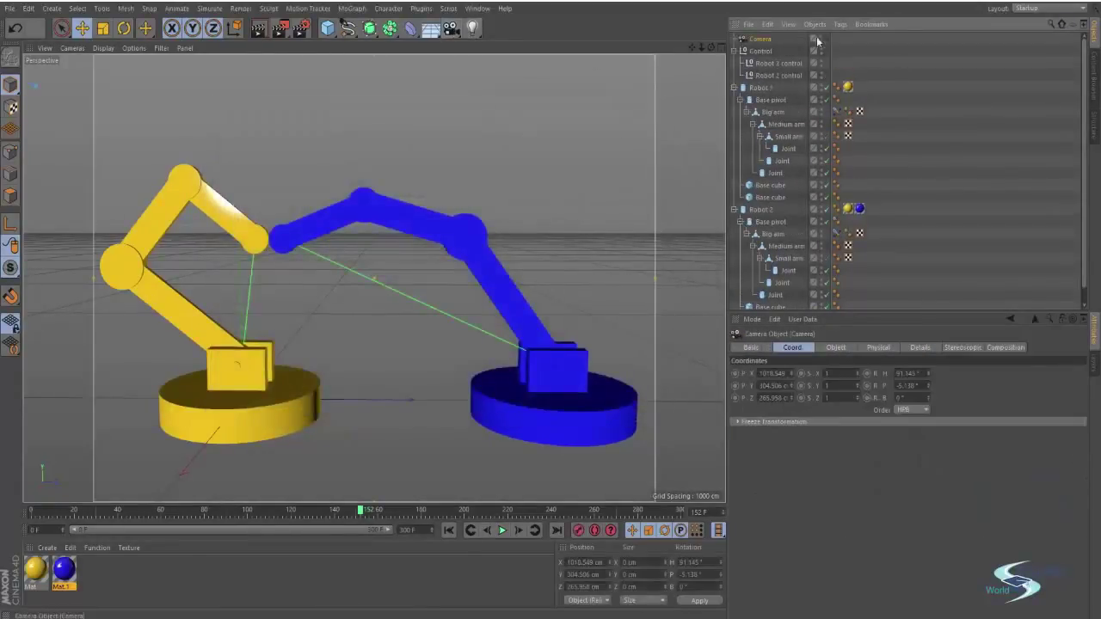
{"action": "left_click_drag", "start_coordinate": [372, 243], "coordinate": [362, 273], "text": "alt"}
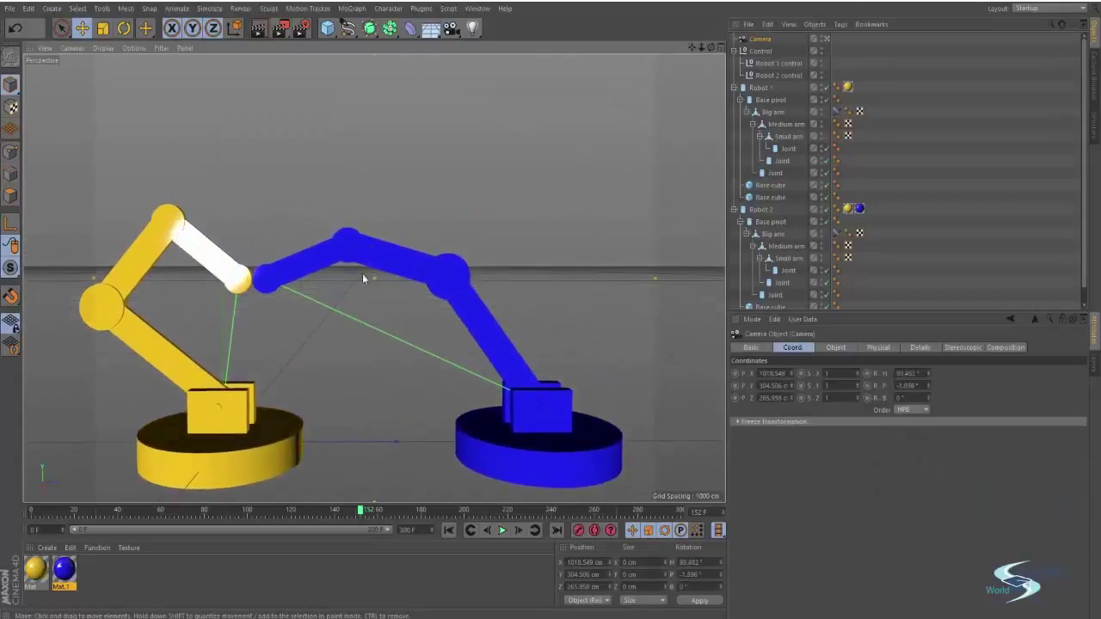
{"action": "scroll", "coordinate": [362, 280], "scroll_direction": "down", "scroll_amount": 3}
{"action": "middle_click_drag", "start_coordinate": [362, 284], "coordinate": [402, 252], "text": "alt"}
{"action": "scroll", "coordinate": [394, 256], "scroll_direction": "up", "scroll_amount": 2}
{"action": "right_click_drag", "start_coordinate": [403, 250], "coordinate": [391, 249], "text": "alt"}
{"action": "mouse_move", "coordinate": [391, 249]}
{"action": "middle_mouse_down", "text": "alt"}
{"action": "mouse_move", "coordinate": [371, 249]}
{"action": "mouse_move", "coordinate": [381, 248]}
{"action": "middle_mouse_up", "text": "alt"}
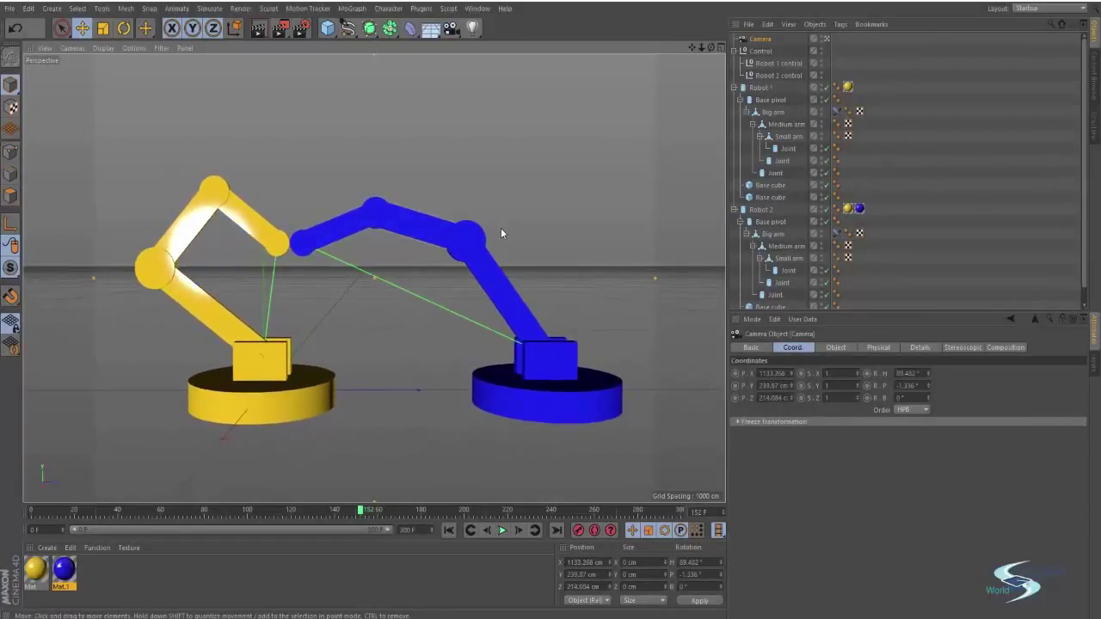
Render the current frame to the Picture Viewer, check both robots in the image, and close the viewer
{"action": "key", "text": "shift+r"}
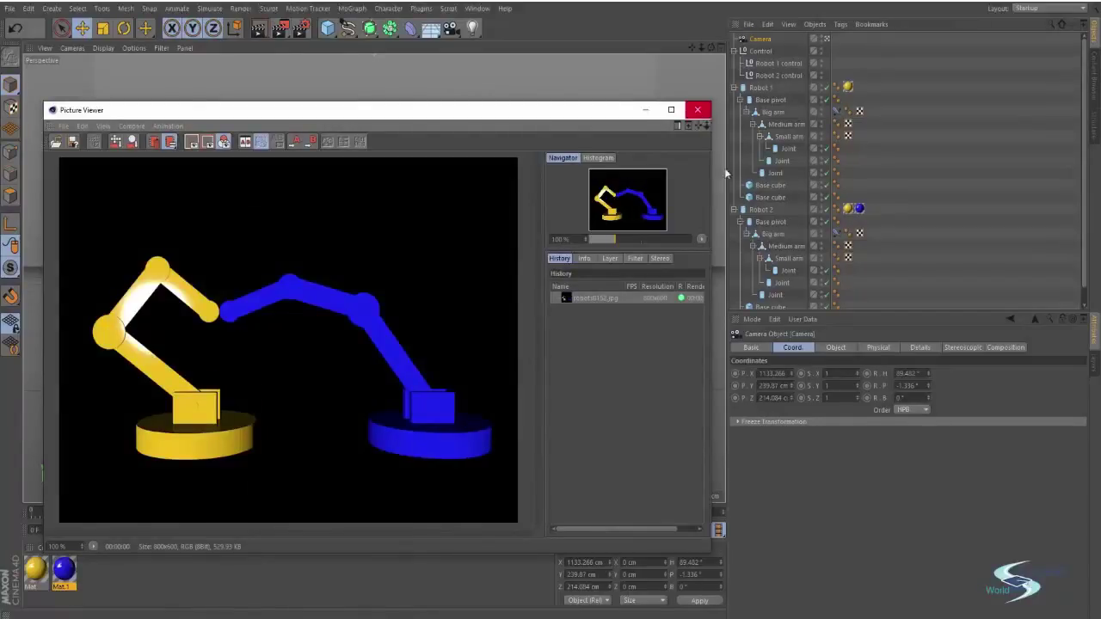
{"action": "left_click_drag", "start_coordinate": [712, 282], "coordinate": [811, 278]}
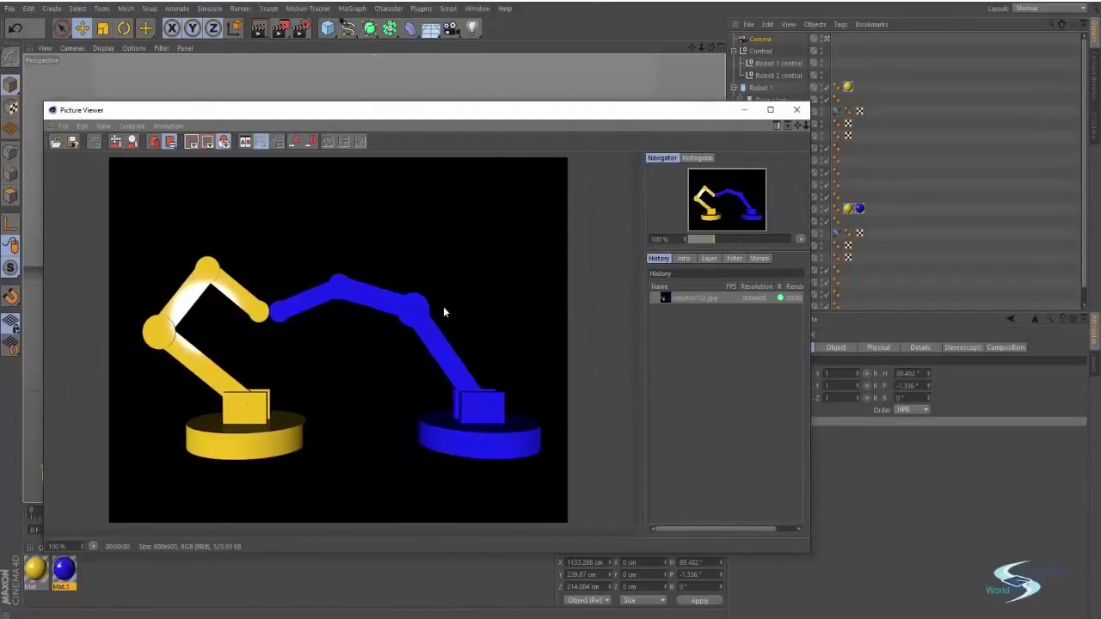
{"action": "left_click", "coordinate": [797, 110]}
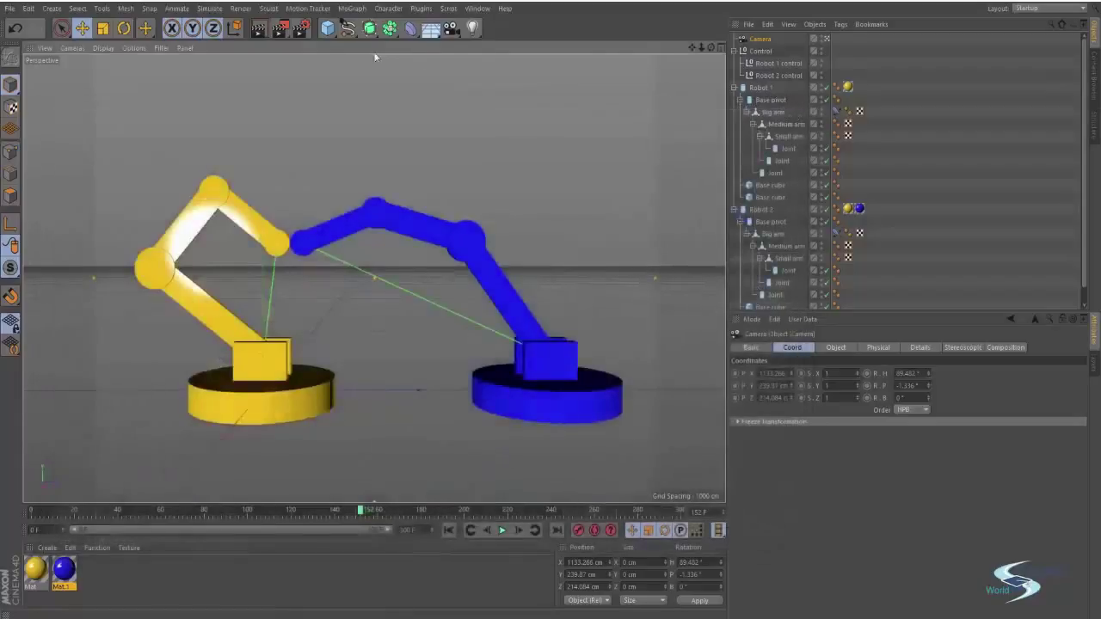
Set the render output's frame range to All Frames and close the render settings
{"action": "left_click", "coordinate": [301, 29]}
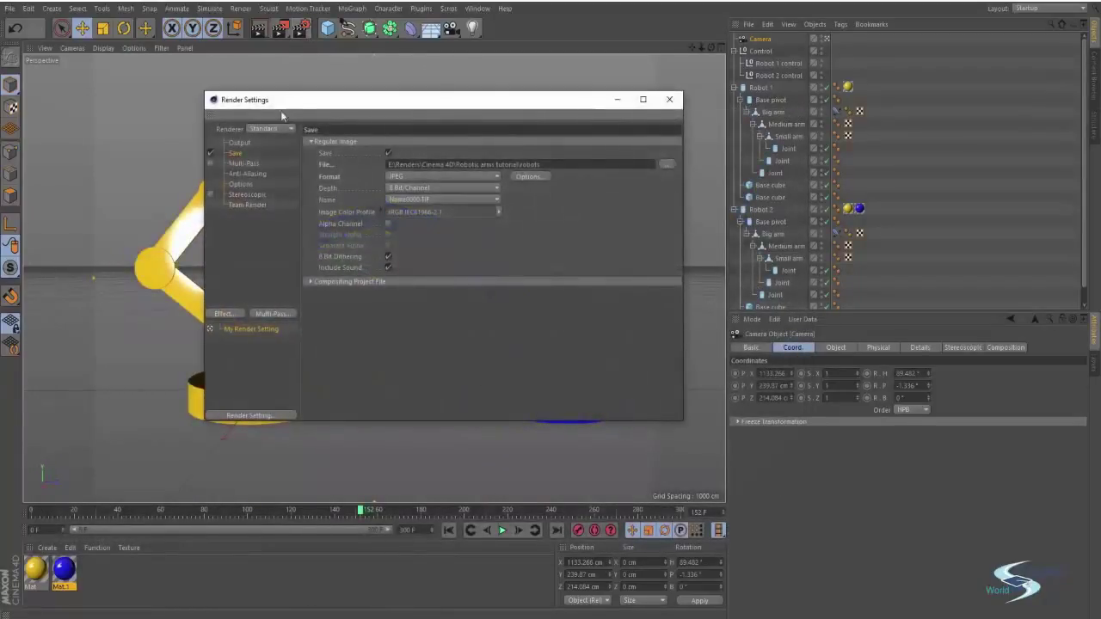
{"action": "left_click", "coordinate": [238, 142]}
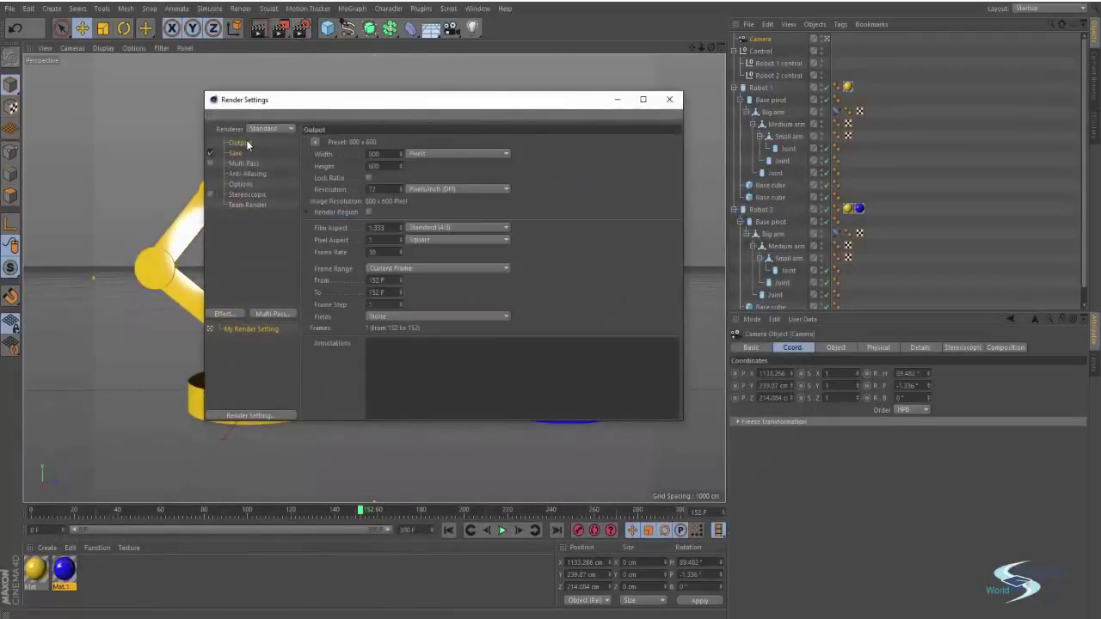
{"action": "left_click", "coordinate": [395, 268]}
{"action": "left_click", "coordinate": [388, 302]}
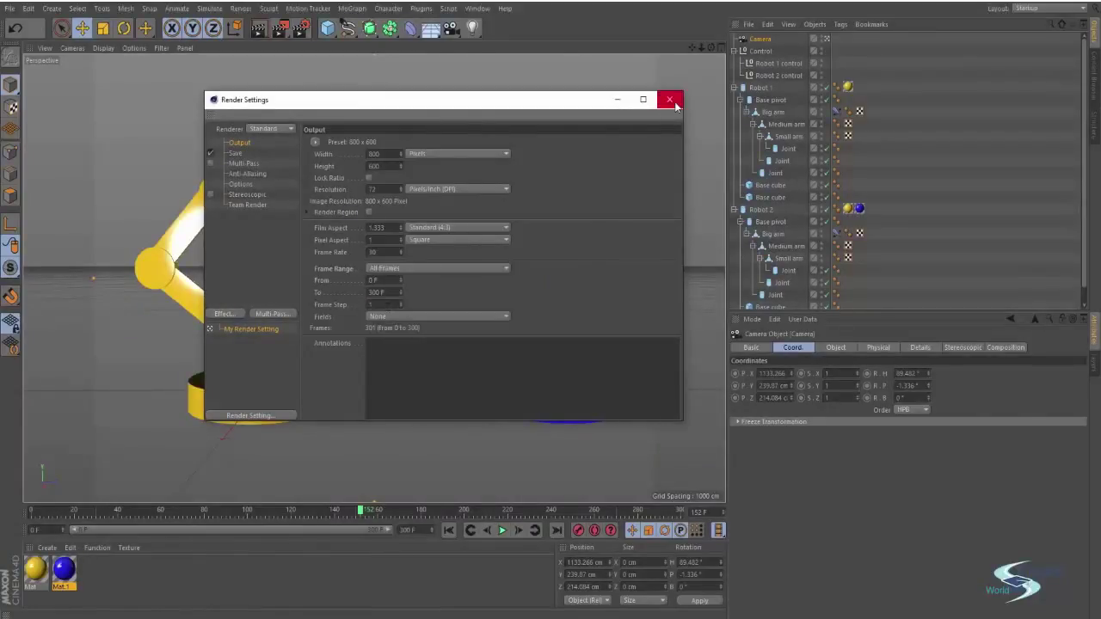
{"action": "left_click", "coordinate": [670, 100]}
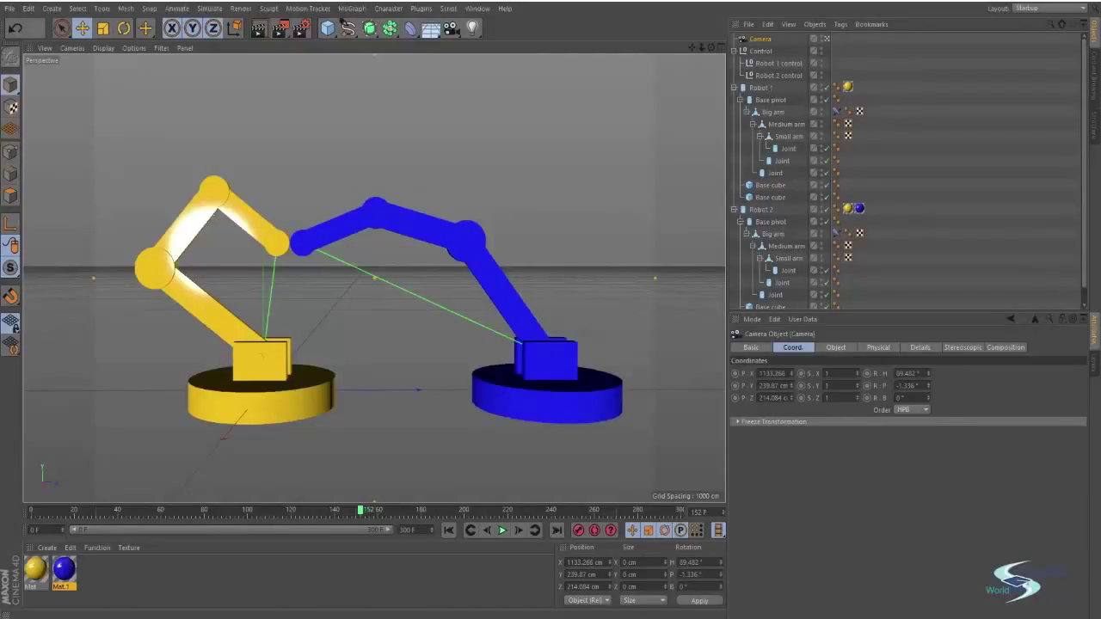
Delete the test image robots0152.jpg from the Robotic arms tutorial render folder in File Explorer and minimize the folder window
{"action": "key", "text": "alt+Tab"}
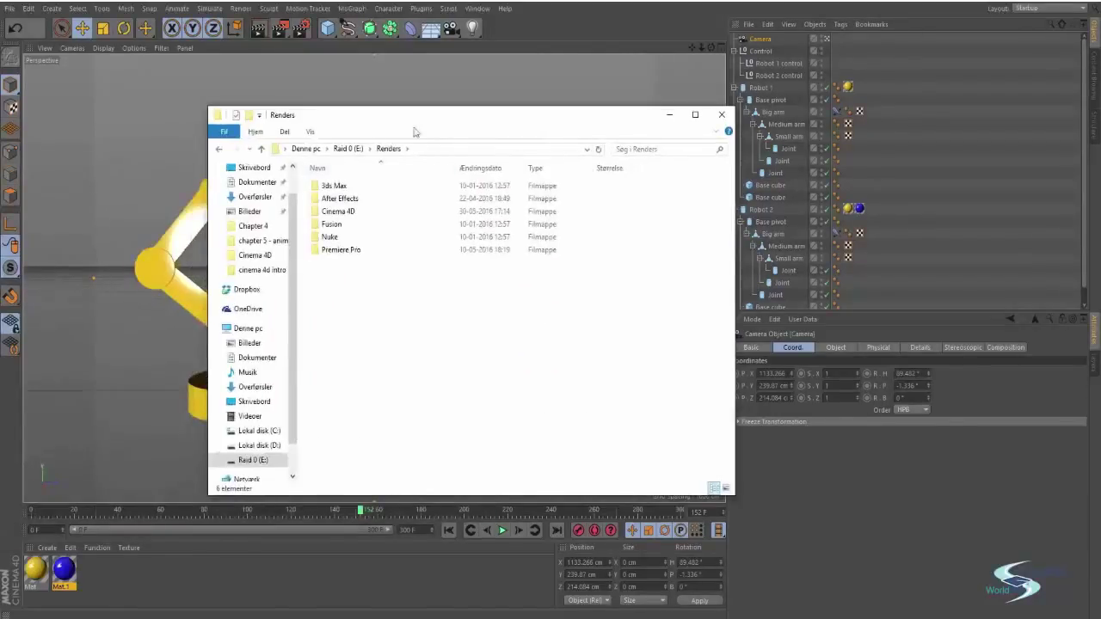
{"action": "double_click", "coordinate": [374, 212]}
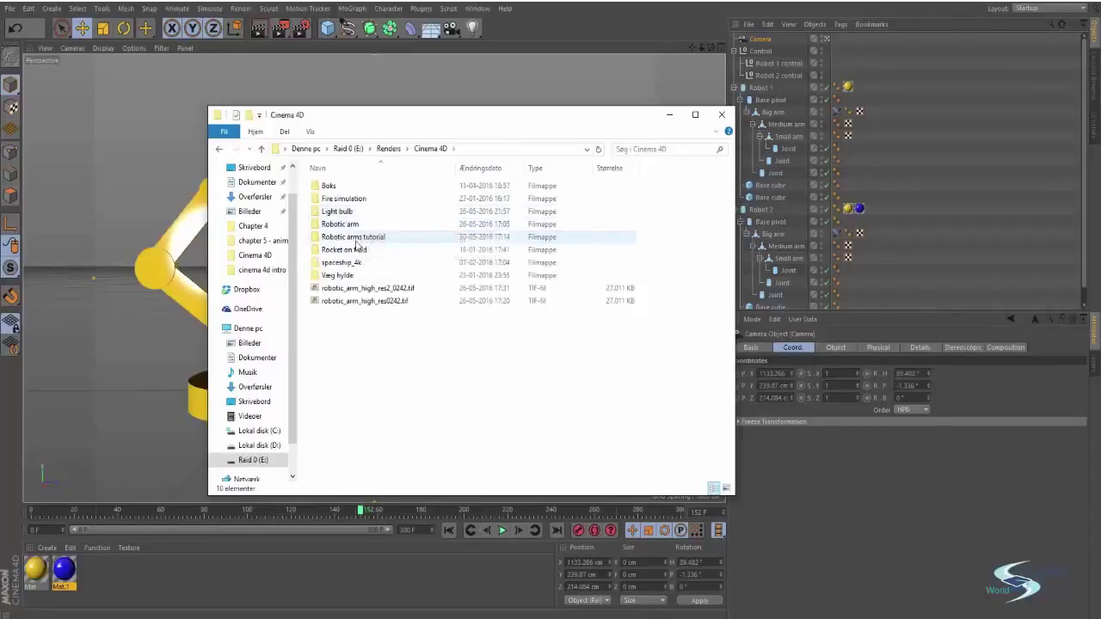
{"action": "double_click", "coordinate": [354, 237]}
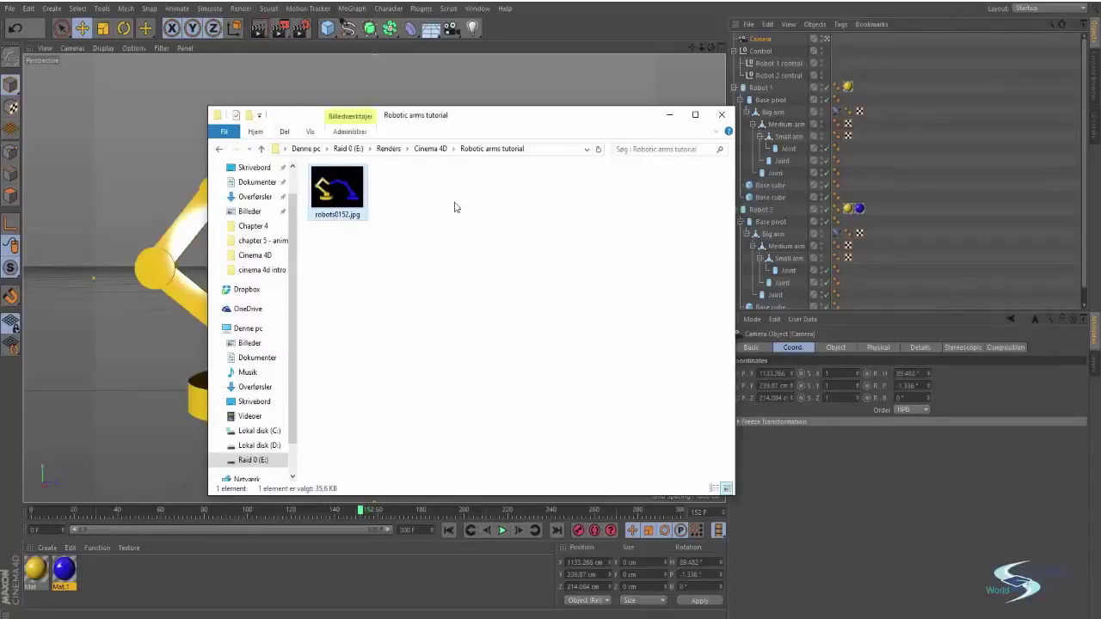
{"action": "key", "text": "Delete"}
{"action": "key", "text": "Return"}
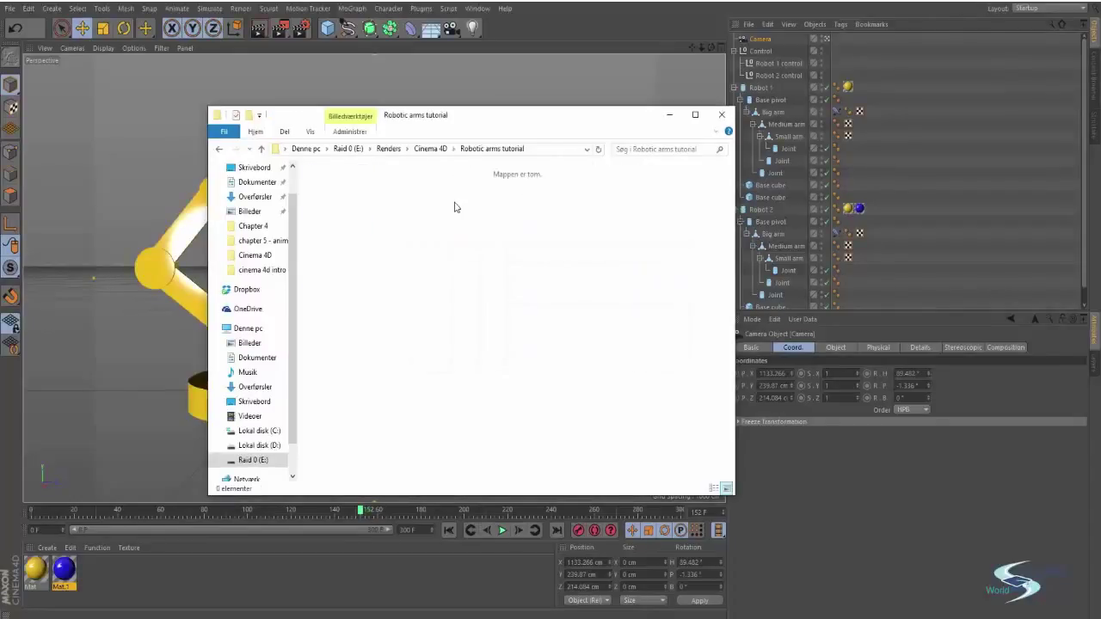
{"action": "left_click", "coordinate": [669, 114]}
Render all frames of the animation to the Picture Viewer in Cinema 4D and maximize the viewer window
{"action": "key", "text": "shift+r"}
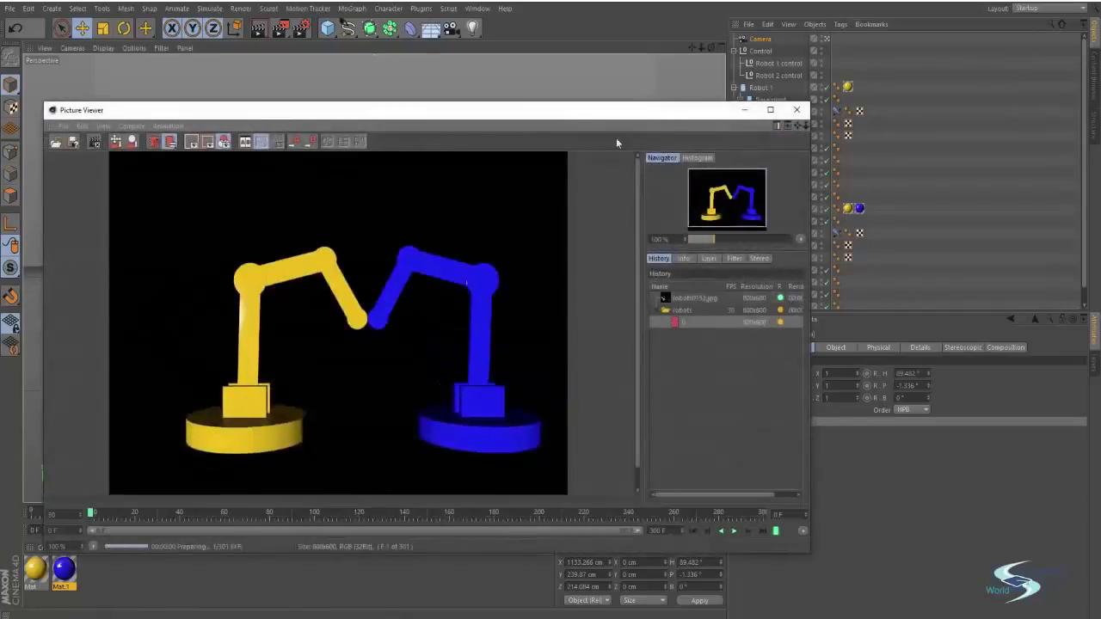
{"action": "left_click_drag", "start_coordinate": [505, 102], "coordinate": [649, 79]}
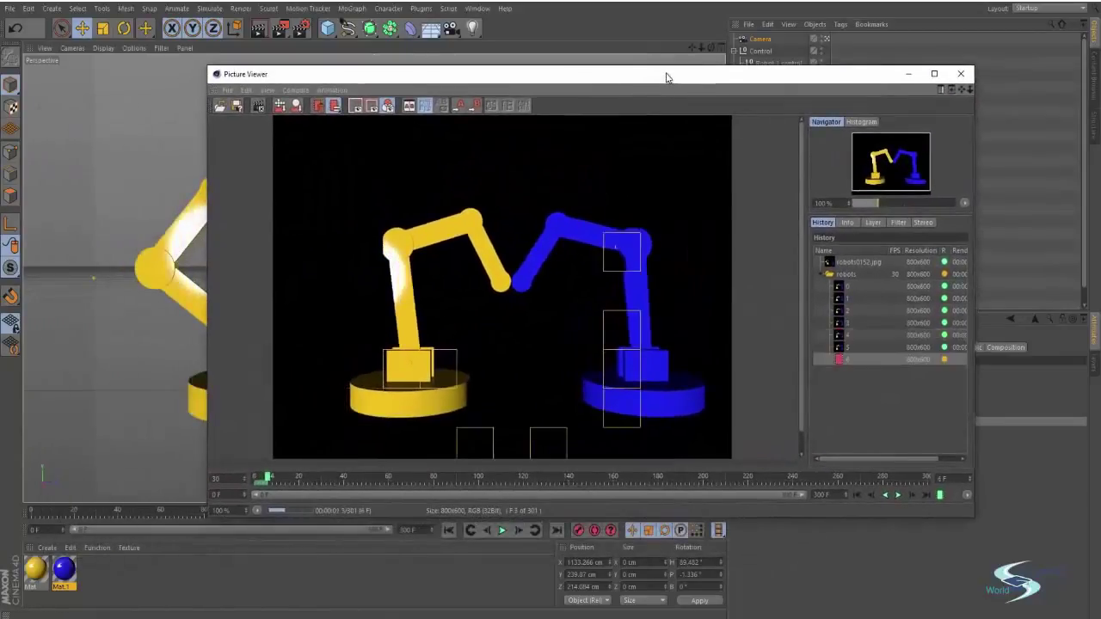
{"action": "double_click", "coordinate": [650, 78]}
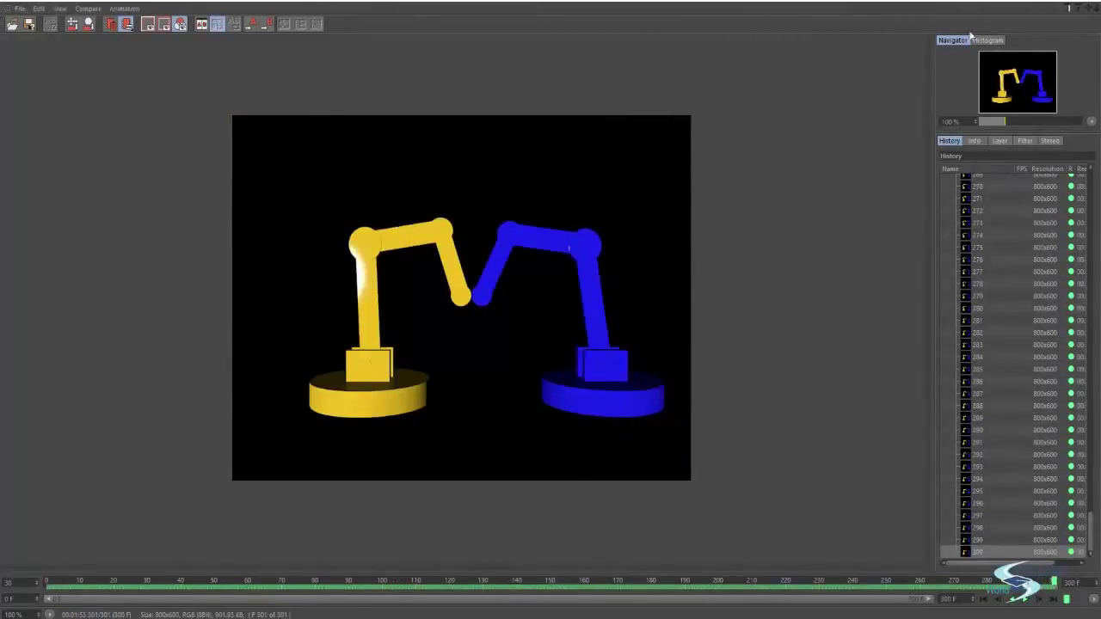
Play back the rendered robot animation from the start in the Picture Viewer and close the viewer
{"action": "left_click", "coordinate": [985, 603]}
{"action": "left_click", "coordinate": [1025, 600]}
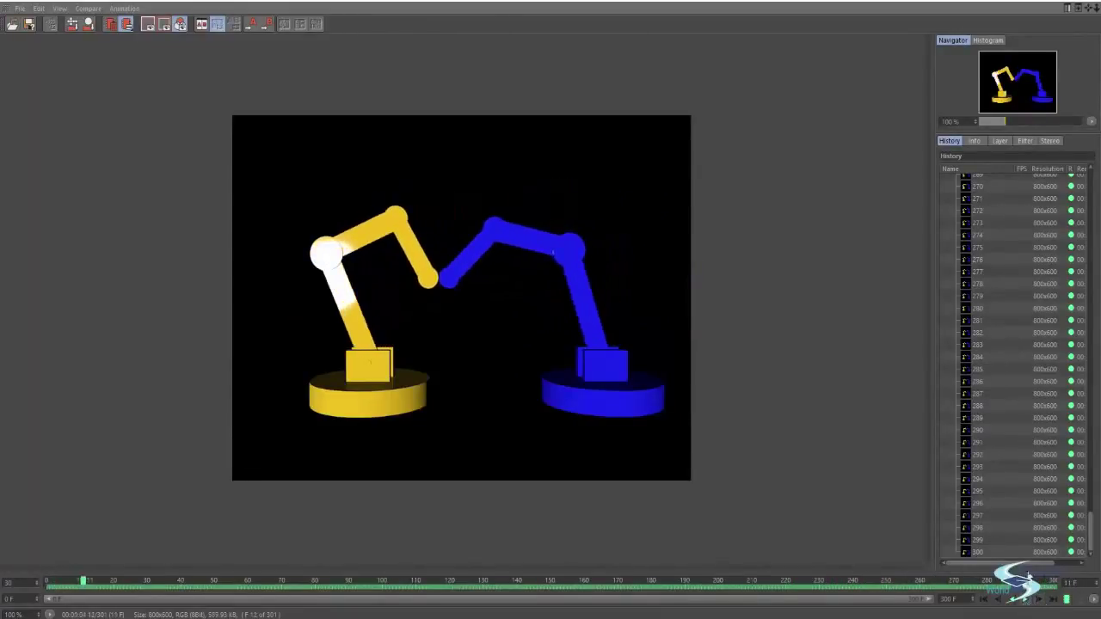
{"action": "left_click", "coordinate": [1095, 5]}
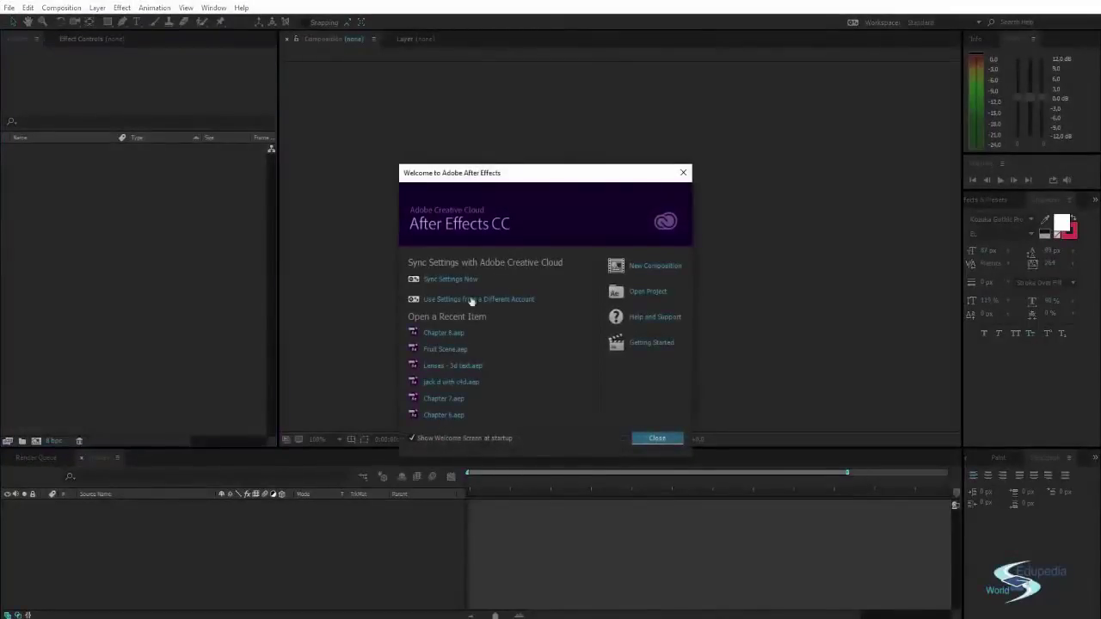
In After Effects, dismiss the welcome screen and import robots0000.jpg from the Robotic arms tutorial folder as a JPEG sequence
{"action": "left_click", "coordinate": [654, 439]}
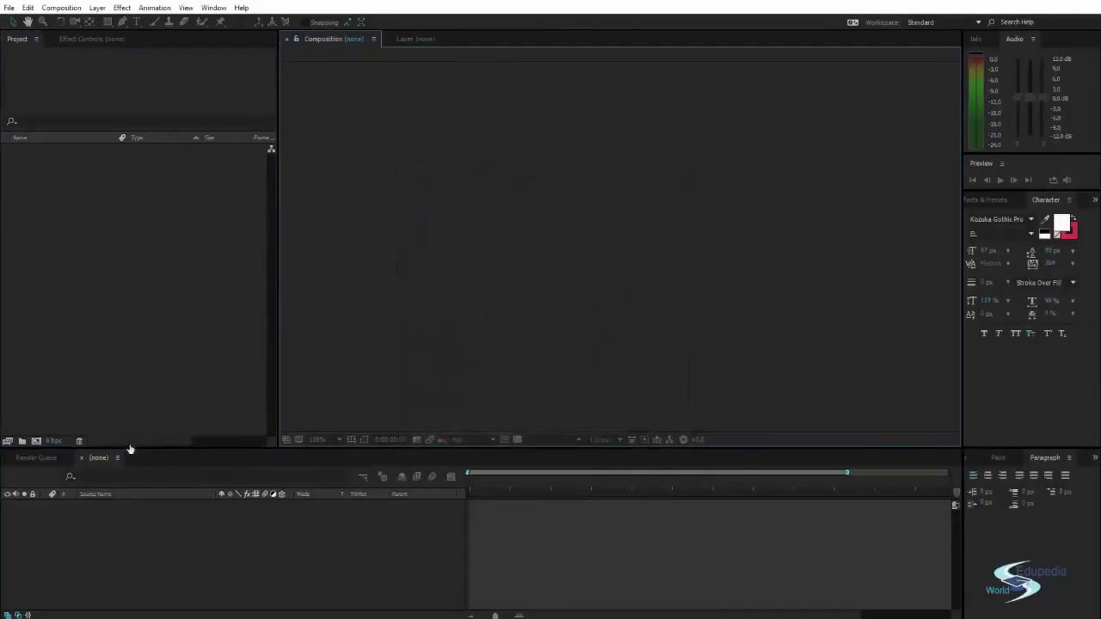
{"action": "right_click", "coordinate": [95, 206]}
{"action": "mouse_move", "coordinate": [168, 268]}
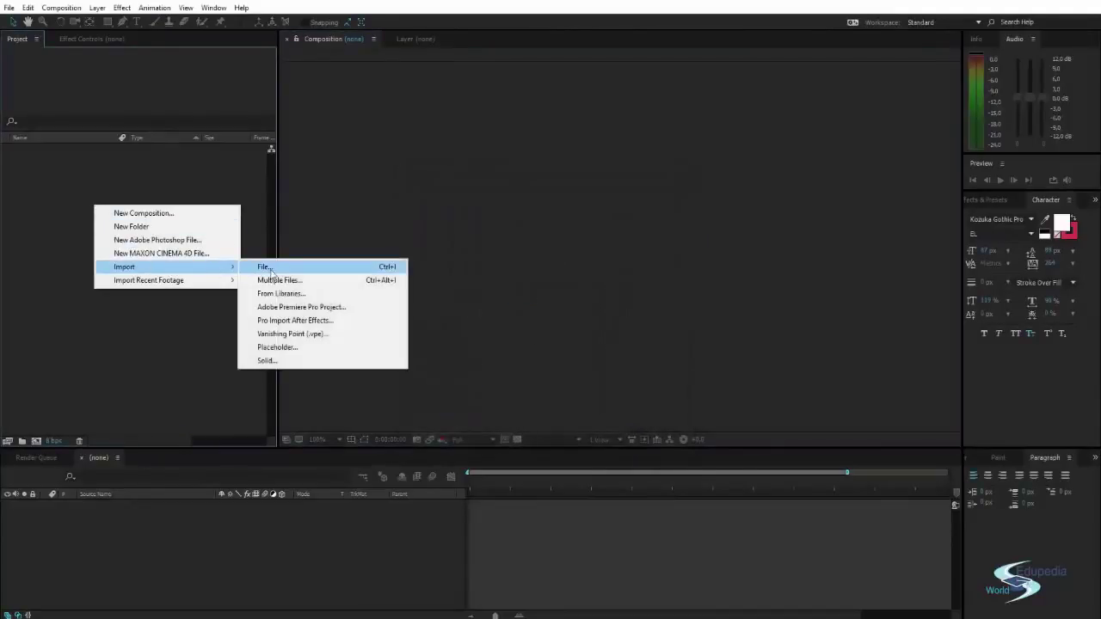
{"action": "left_click", "coordinate": [276, 268]}
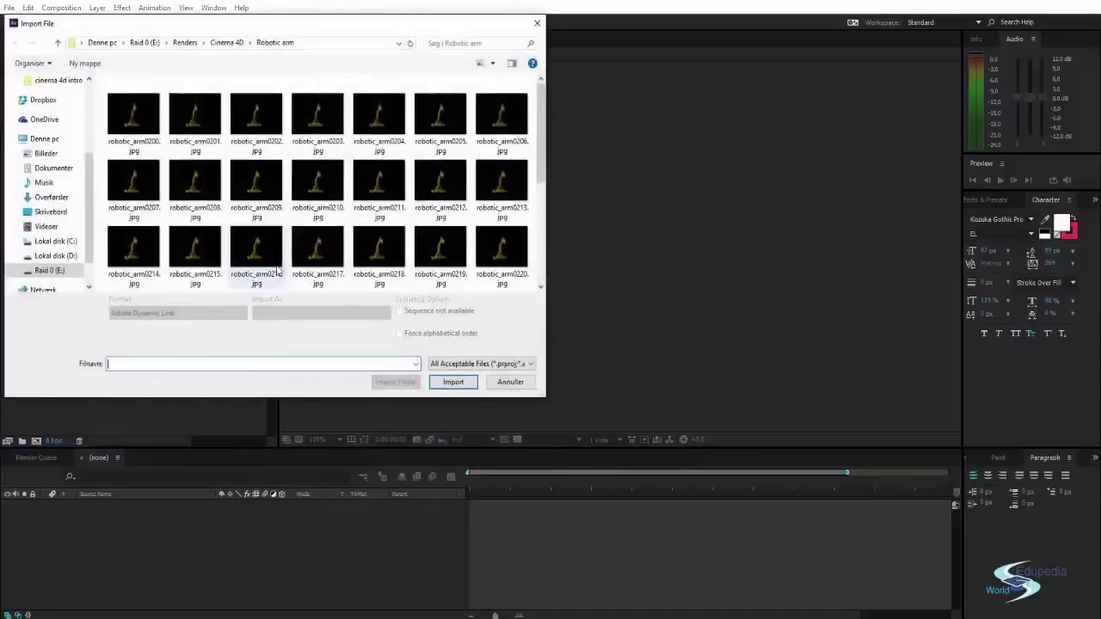
{"action": "left_click_drag", "start_coordinate": [277, 32], "coordinate": [377, 72]}
{"action": "left_click", "coordinate": [331, 81]}
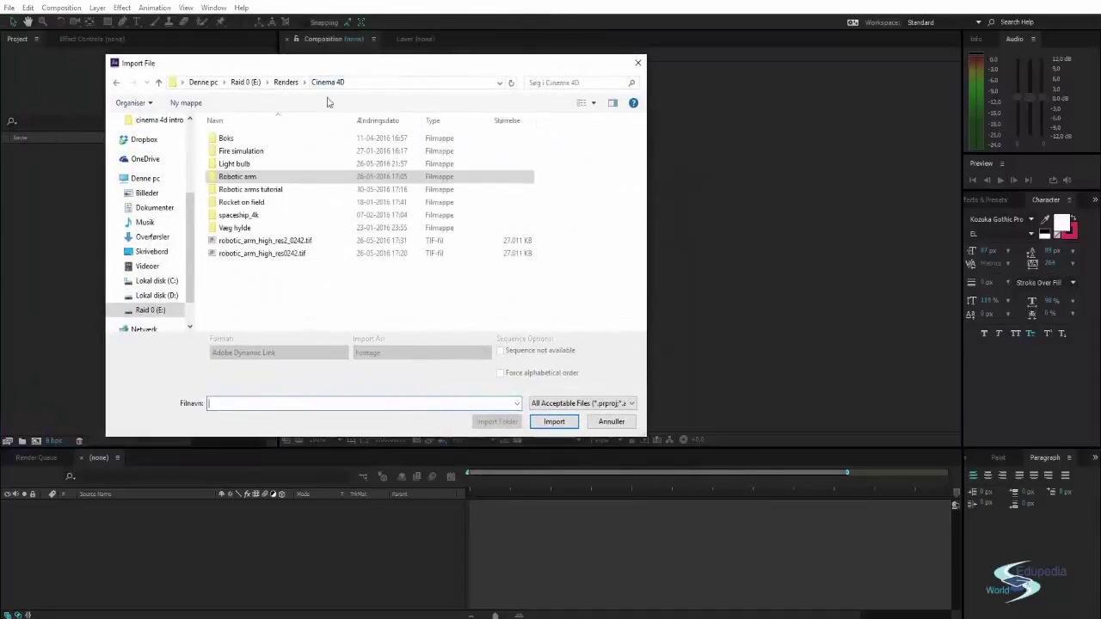
{"action": "double_click", "coordinate": [266, 185]}
{"action": "left_click", "coordinate": [259, 168]}
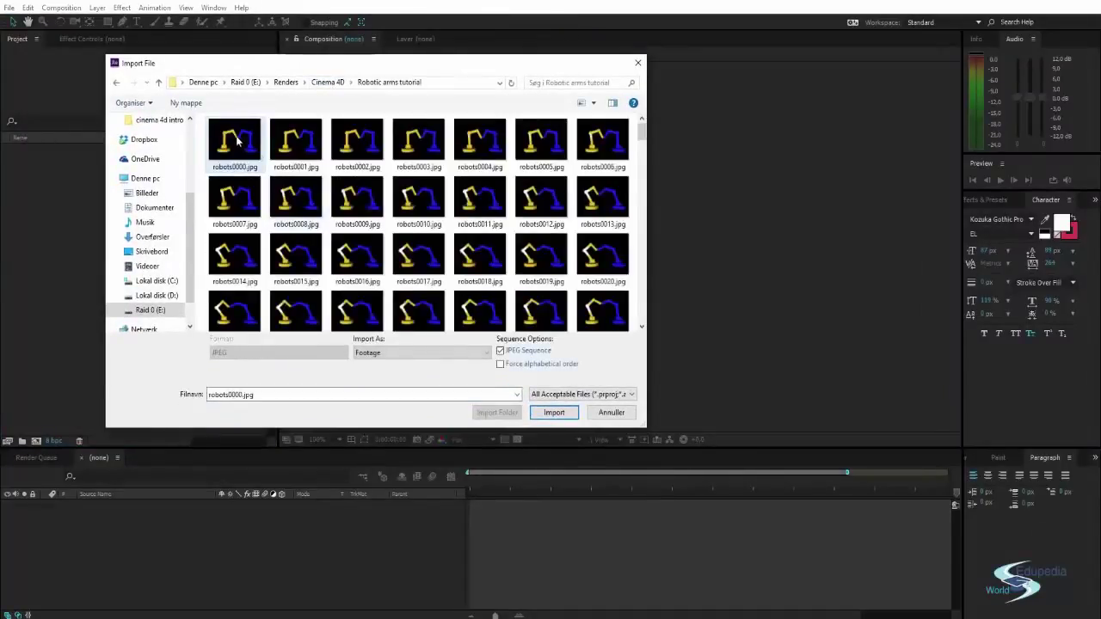
{"action": "left_click", "coordinate": [553, 413]}
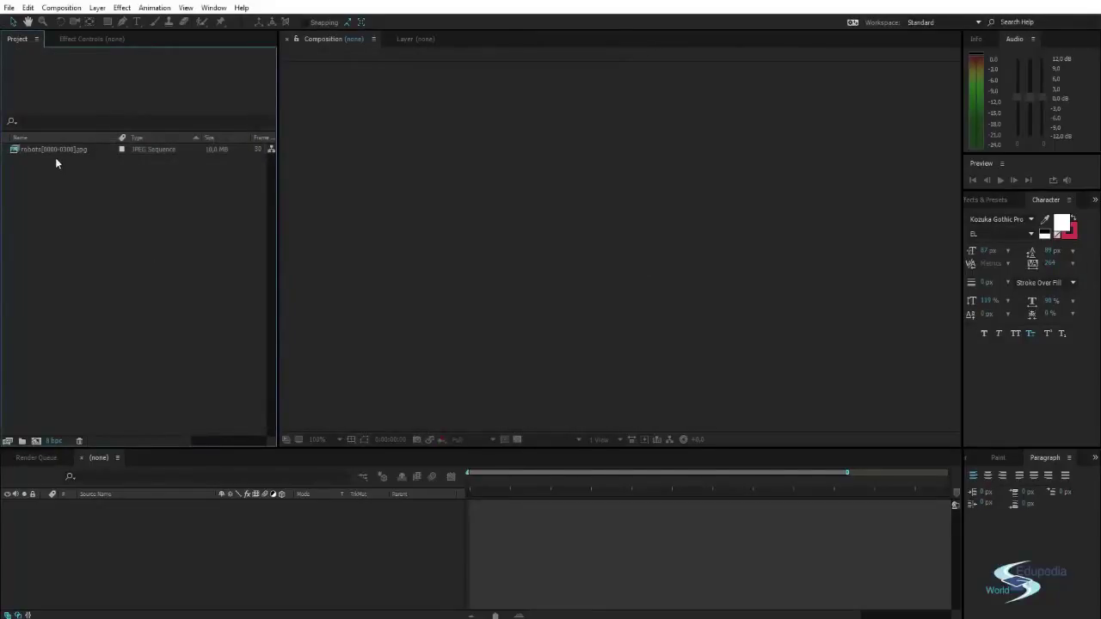
Create a composition from the imported robots sequence and preview its animation, stopping at 0:00:05:26
{"action": "left_click_drag", "start_coordinate": [55, 152], "coordinate": [104, 517]}
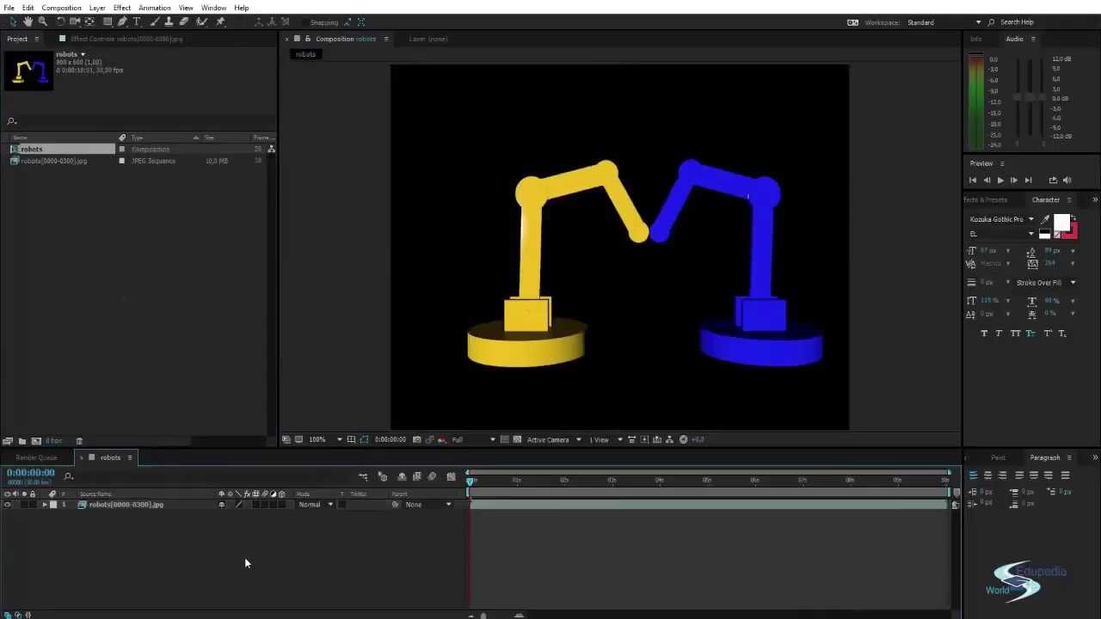
{"action": "left_click_drag", "start_coordinate": [472, 483], "coordinate": [419, 485]}
{"action": "key", "text": "space"}
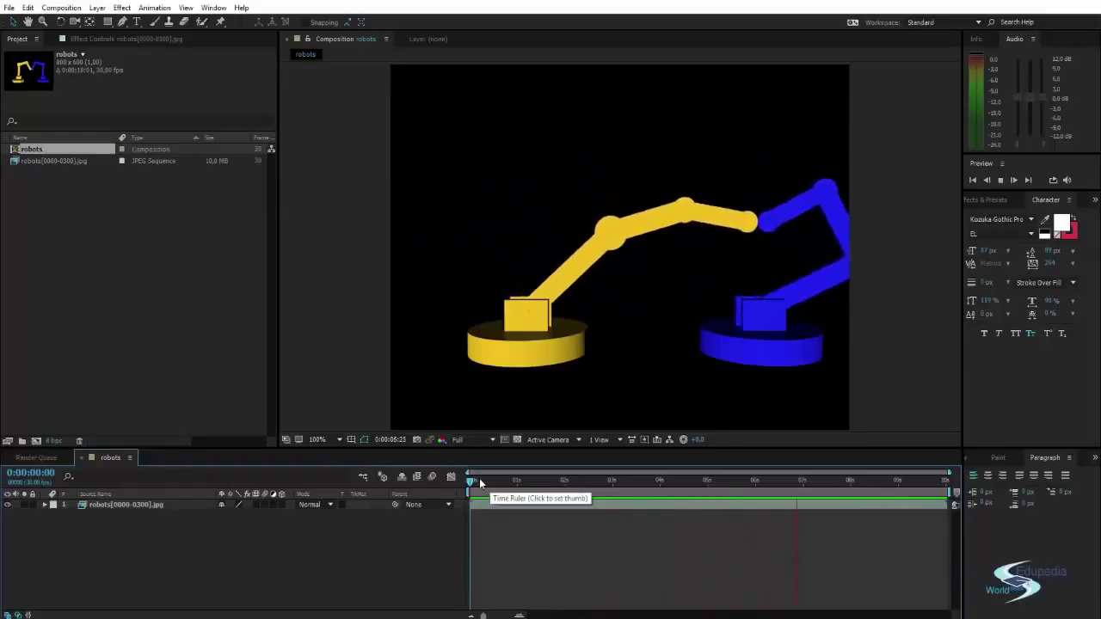
{"action": "left_click", "coordinate": [479, 478]}
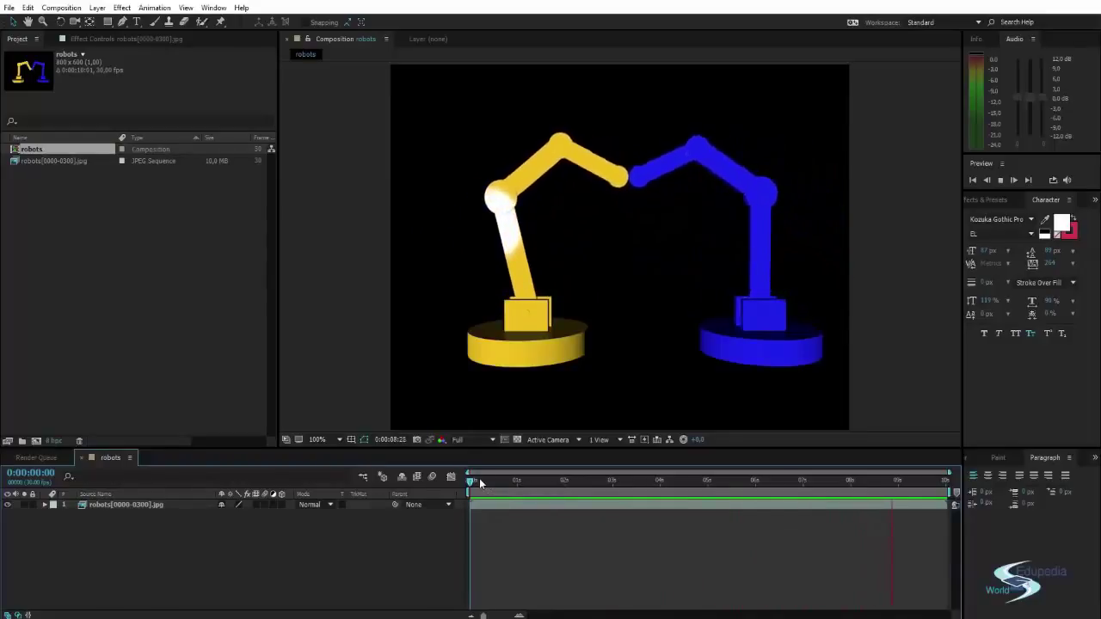
{"action": "left_click_drag", "start_coordinate": [480, 478], "coordinate": [749, 480]}
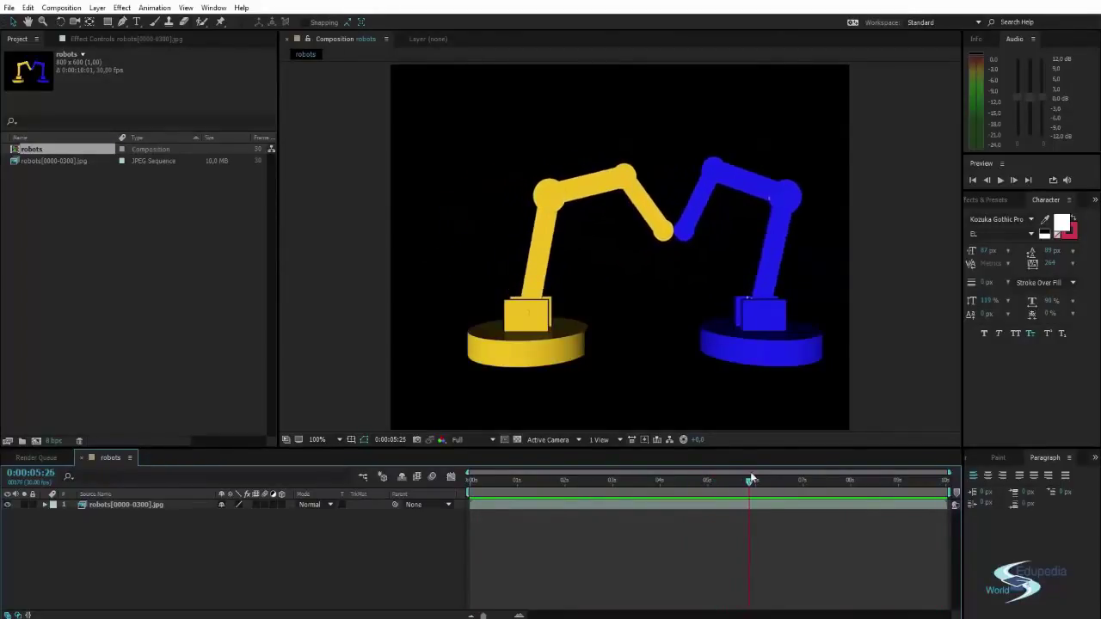
Bring up the list of available effects and presets beside the robots composition
{"action": "left_click_drag", "start_coordinate": [731, 311], "coordinate": [723, 304]}
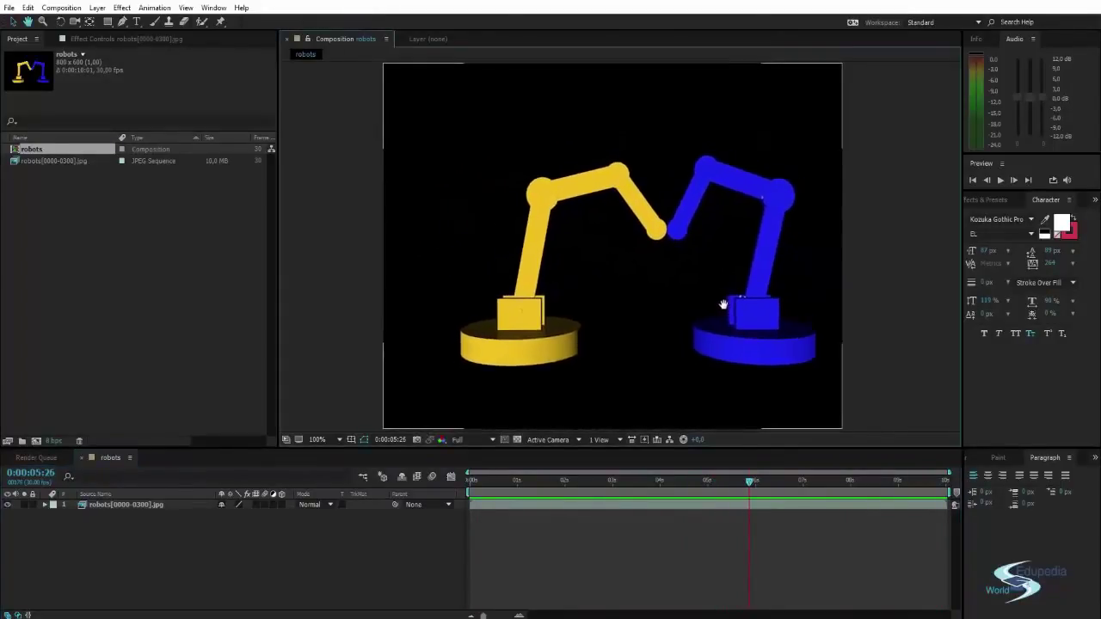
{"action": "left_click", "coordinate": [985, 199]}
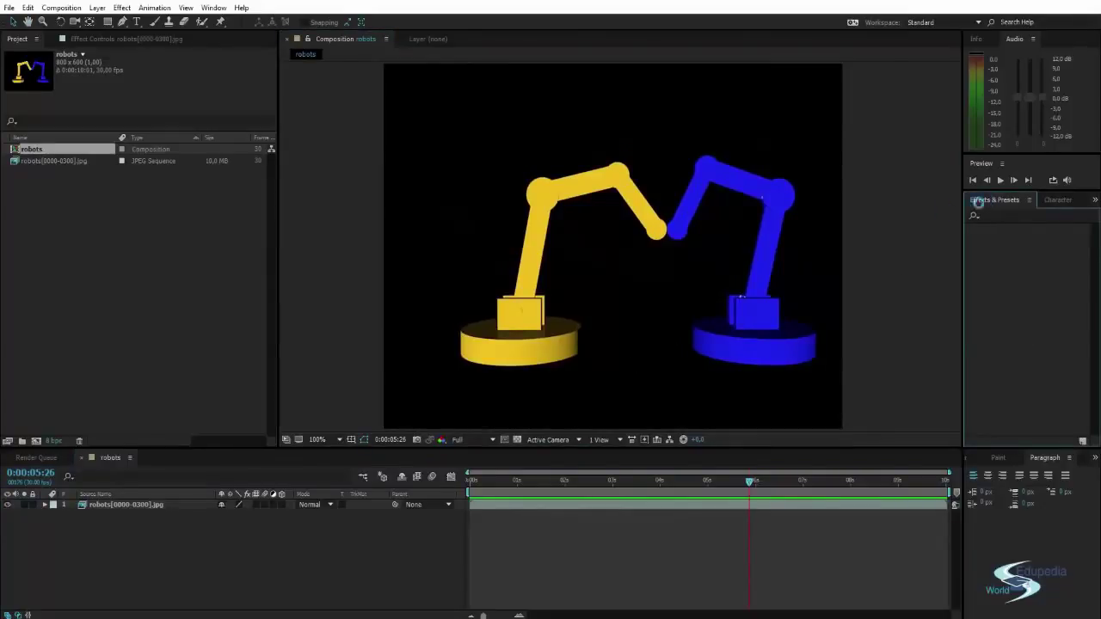
{"action": "left_click", "coordinate": [1004, 214]}
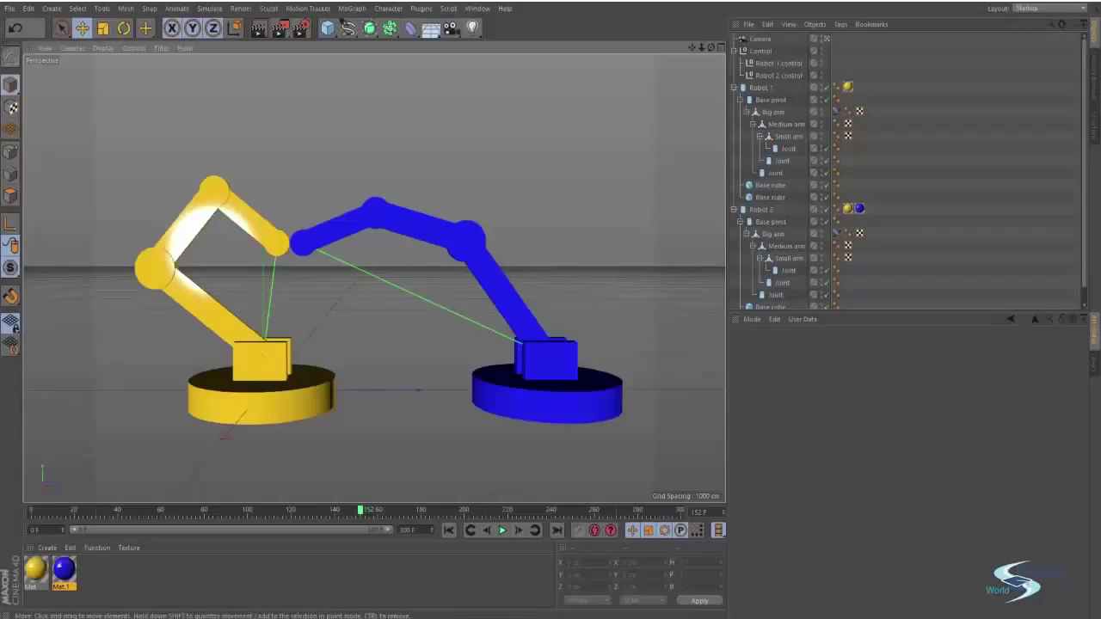
Switch to Cinema 4D, set the renderer to Physical, enable its Motion Blur option, and minimize the render settings
{"action": "left_click", "coordinate": [299, 29]}
{"action": "left_click", "coordinate": [263, 129]}
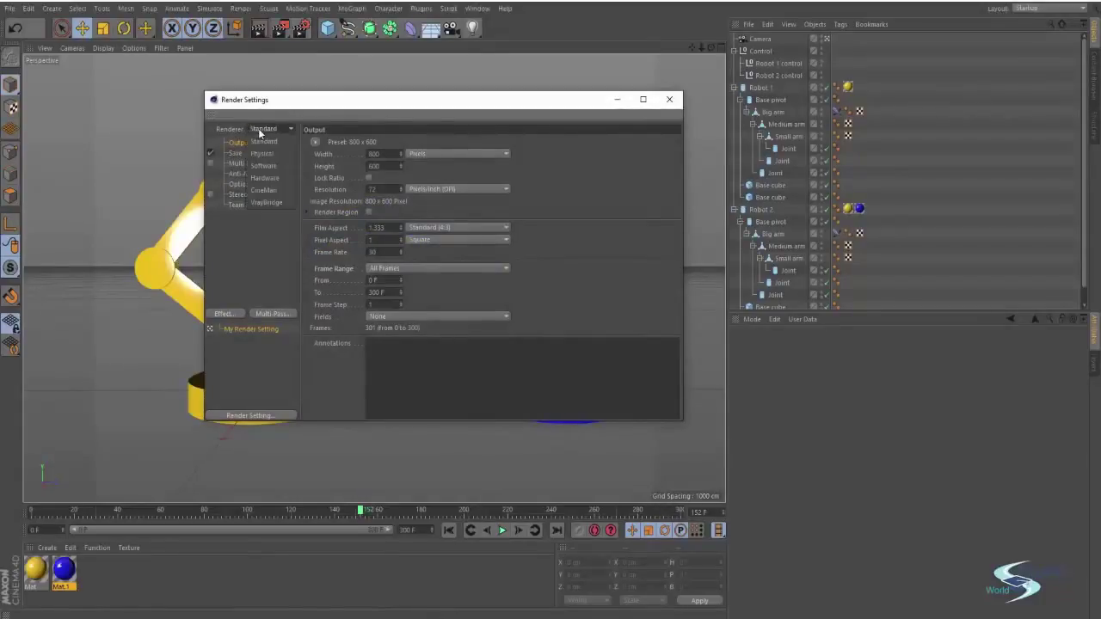
{"action": "left_click", "coordinate": [251, 151]}
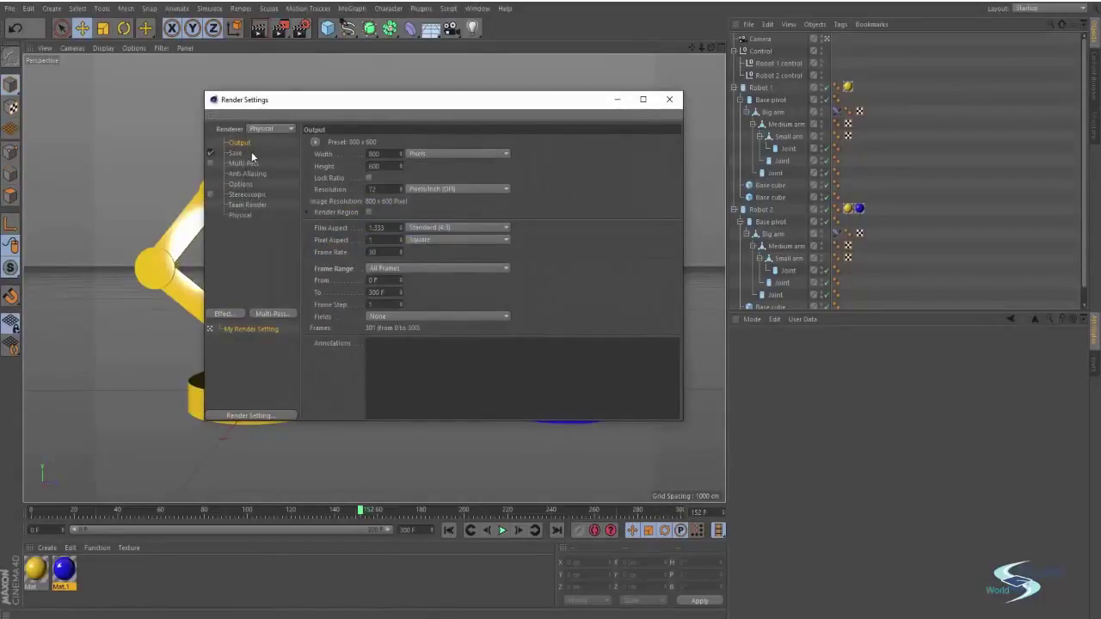
{"action": "left_click", "coordinate": [242, 215]}
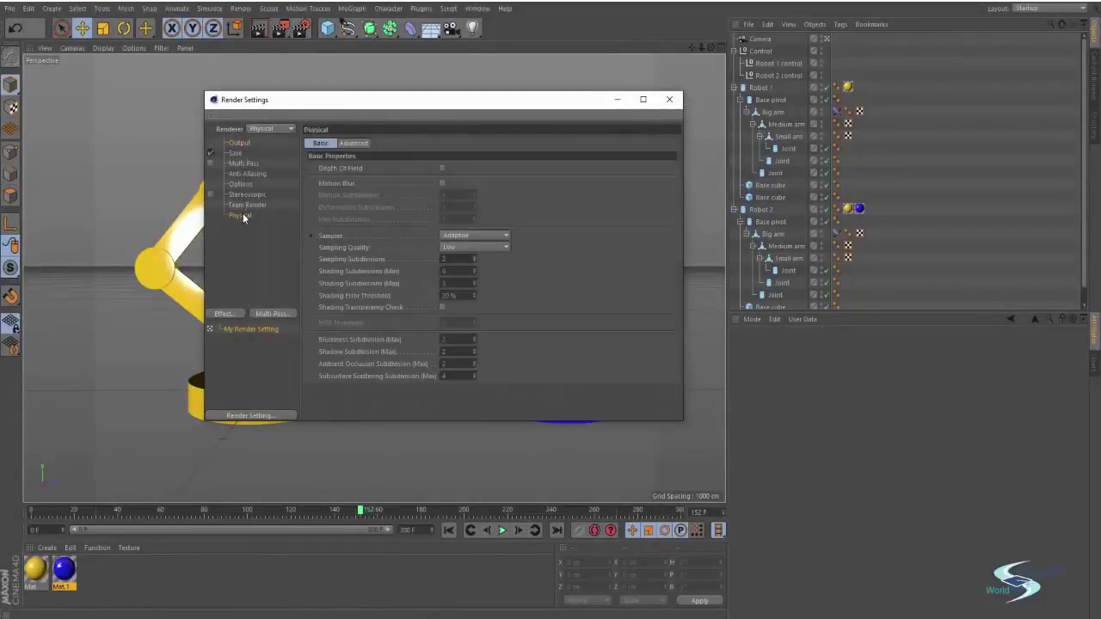
{"action": "left_click", "coordinate": [441, 183]}
{"action": "left_click", "coordinate": [617, 100]}
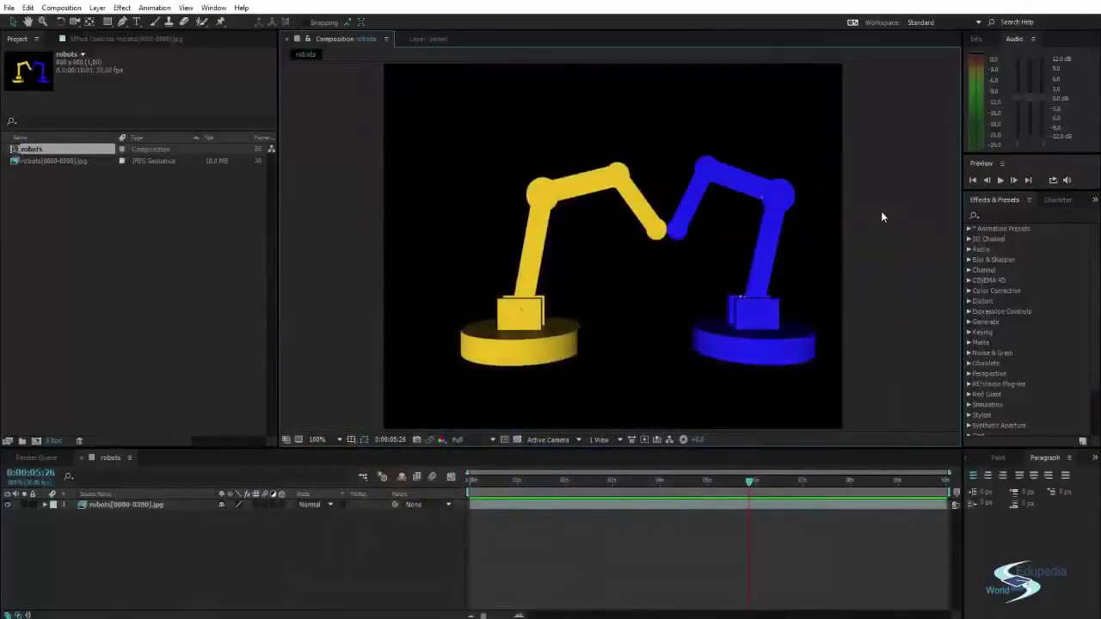
Switch to After Effects, search the effects for rsmb, and apply the RSMB effect to the robots footage
{"action": "left_click_drag", "start_coordinate": [730, 227], "coordinate": [714, 226]}
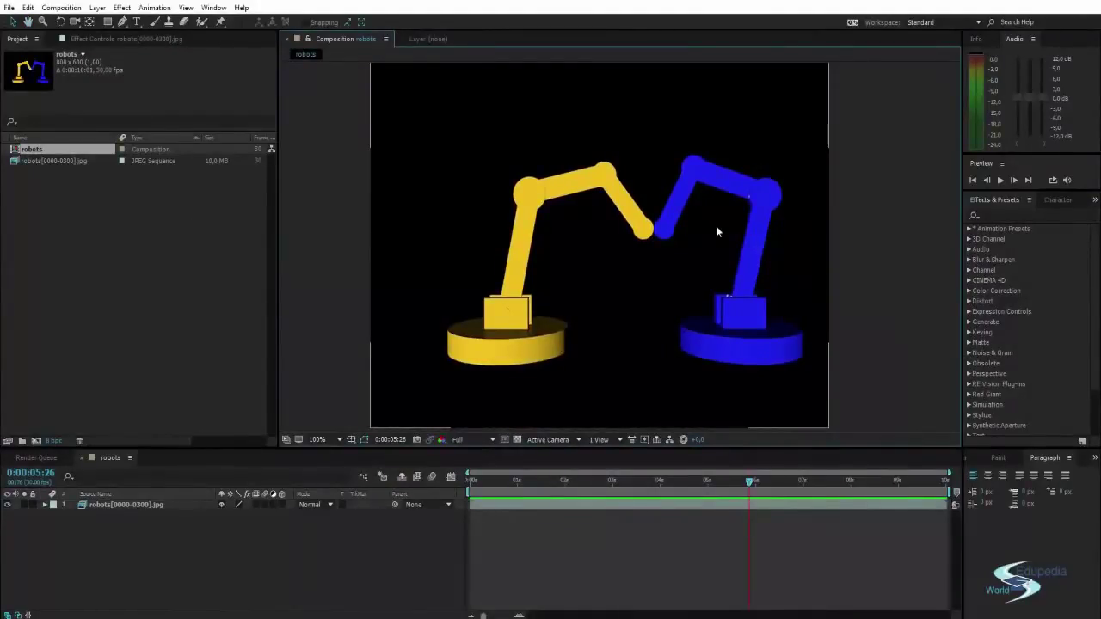
{"action": "left_click_drag", "start_coordinate": [761, 238], "coordinate": [757, 238]}
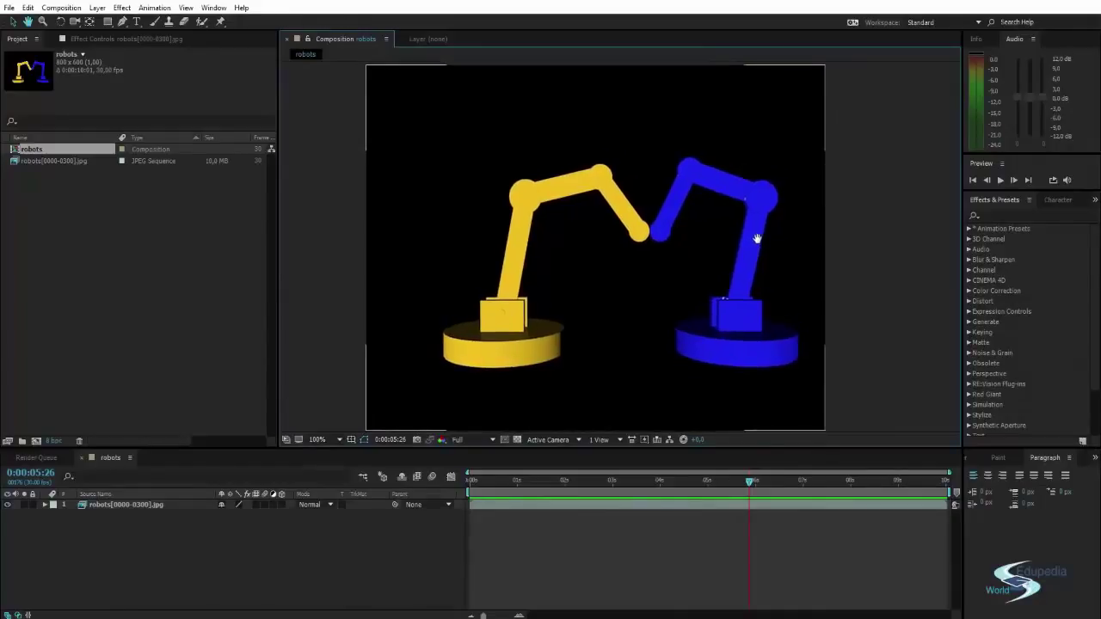
{"action": "left_click", "coordinate": [1022, 215]}
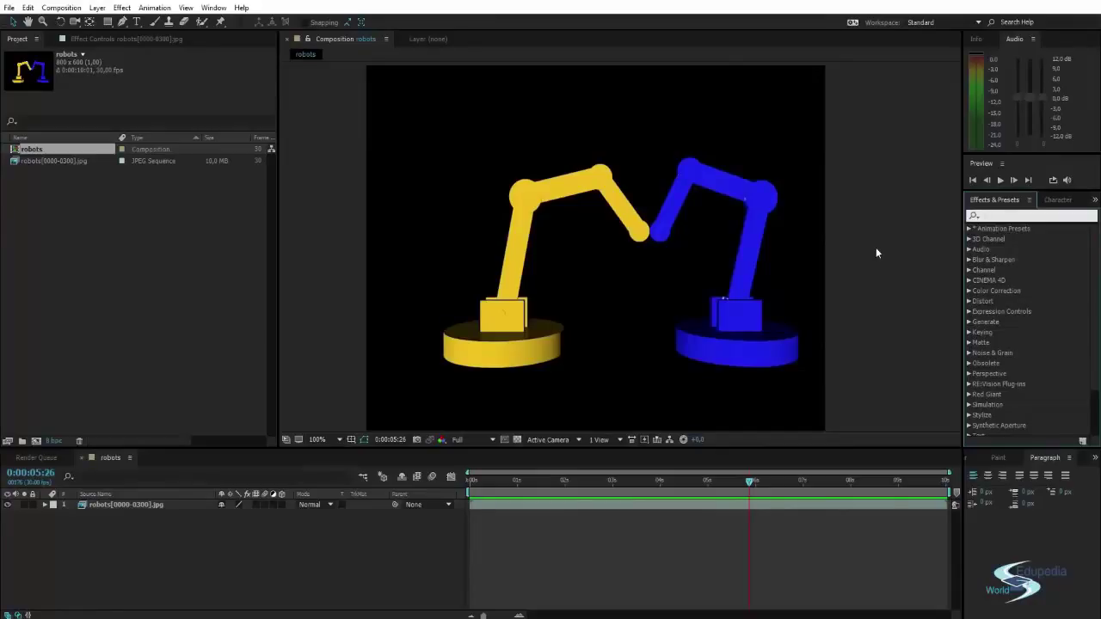
{"action": "type", "text": "rsmb"}
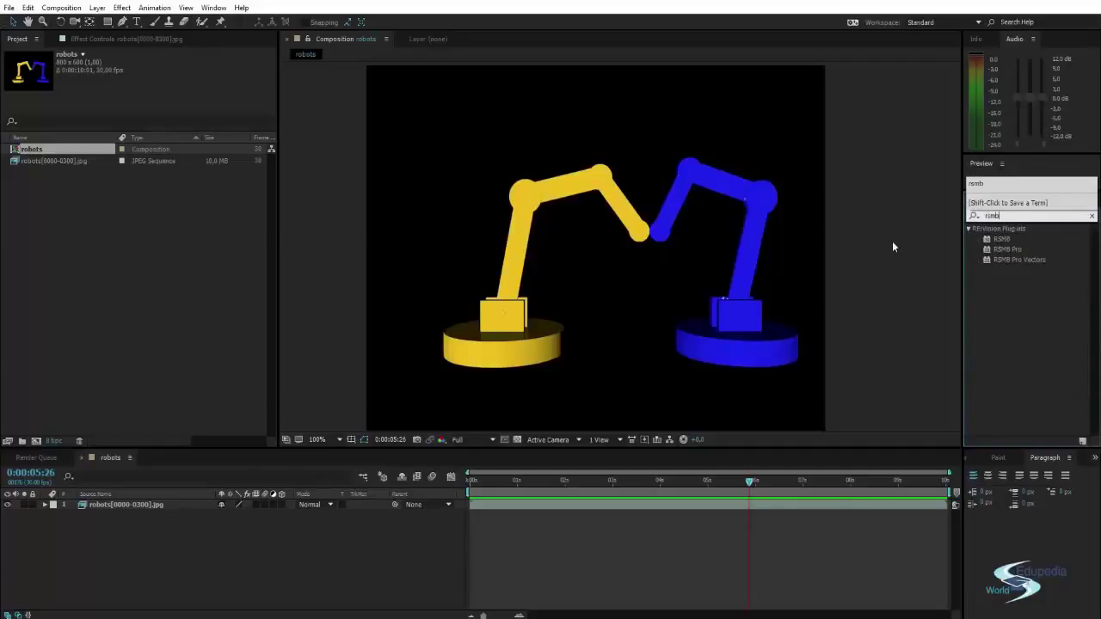
{"action": "left_click", "coordinate": [1005, 239]}
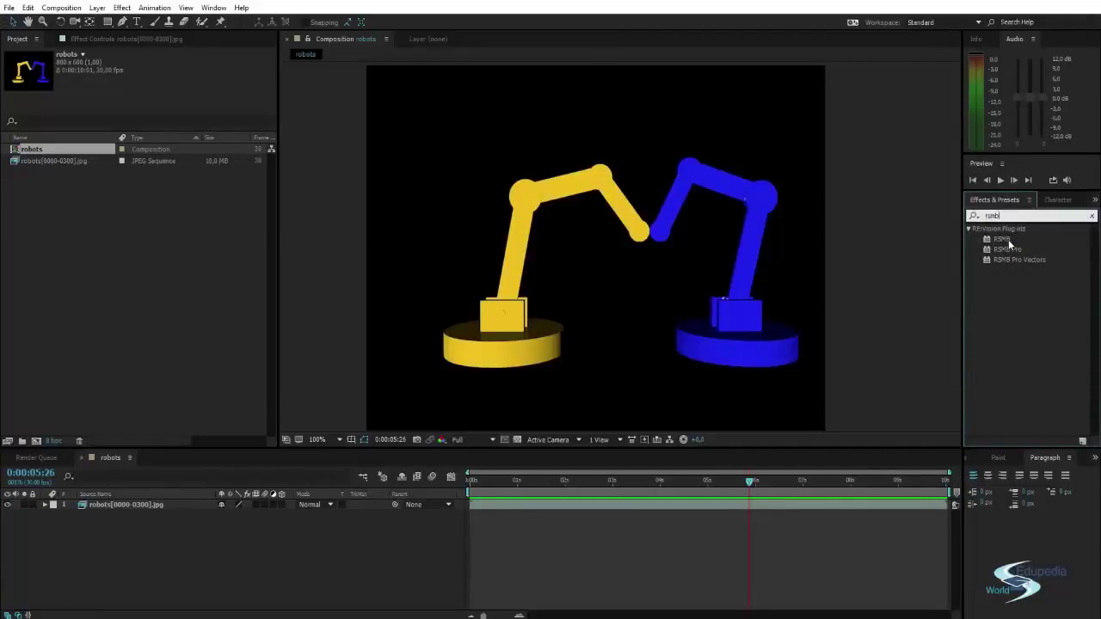
{"action": "left_click", "coordinate": [1006, 240]}
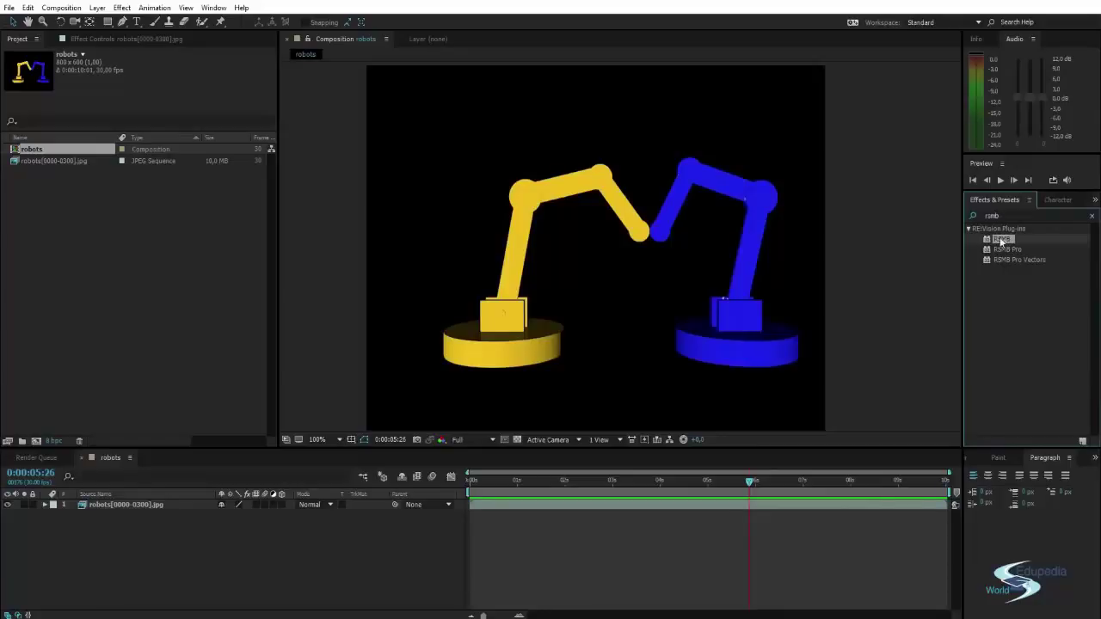
{"action": "left_click_drag", "start_coordinate": [1001, 240], "coordinate": [708, 215]}
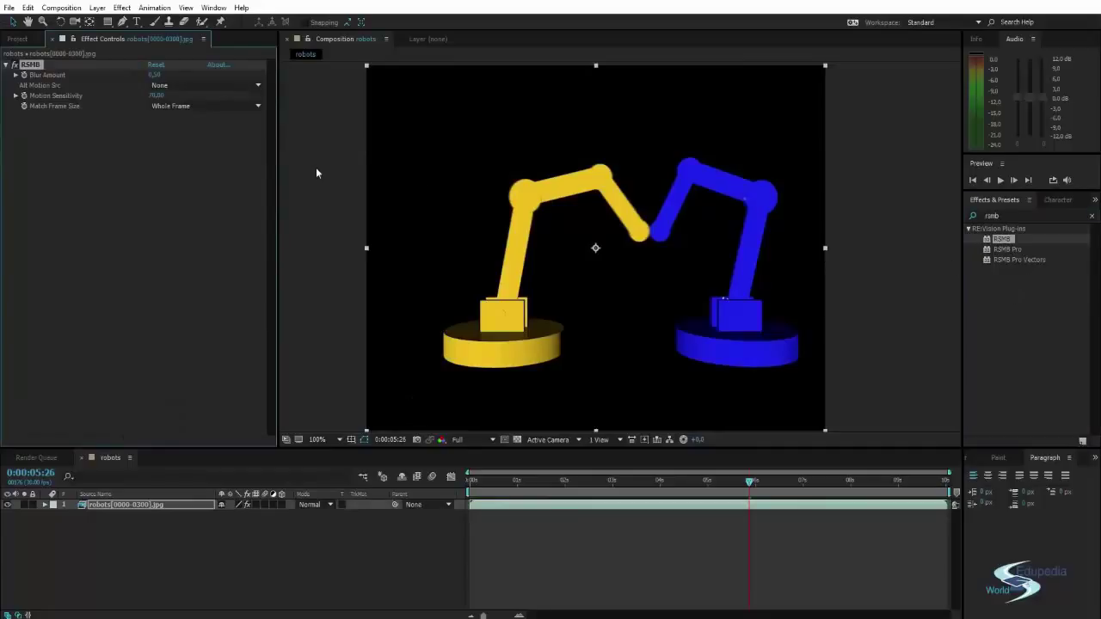
Examine the arm tips up close at 400% with the RSMB motion blur switched off and on
{"action": "scroll", "coordinate": [647, 210], "scroll_direction": "up", "scroll_amount": 4}
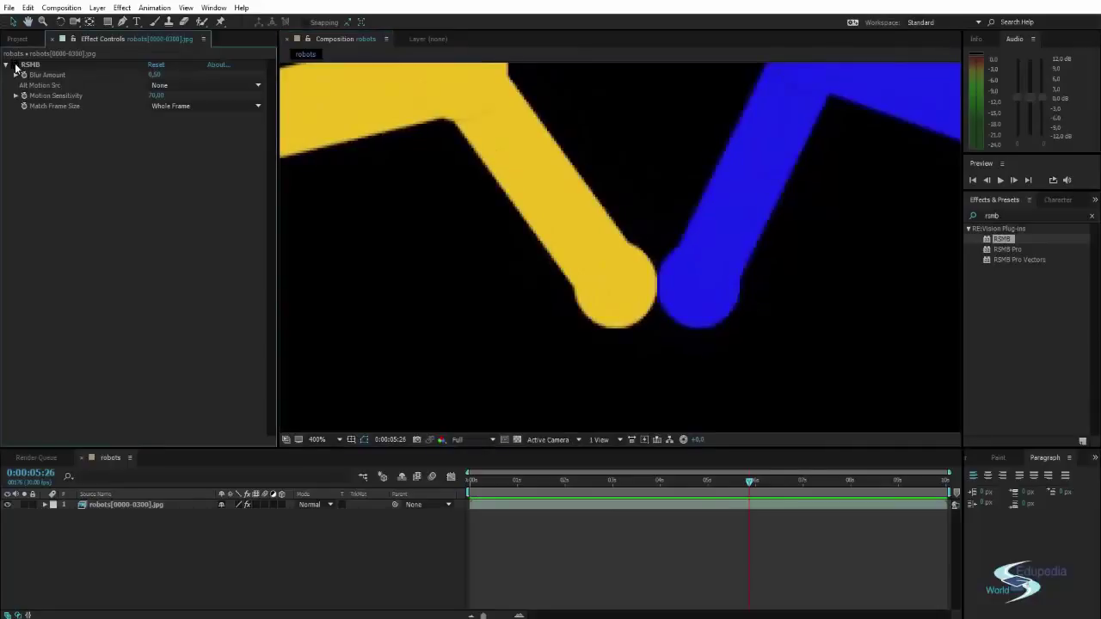
{"action": "scroll", "coordinate": [398, 137], "scroll_direction": "down", "scroll_amount": 4}
{"action": "middle_click_drag", "start_coordinate": [406, 200], "coordinate": [429, 176]}
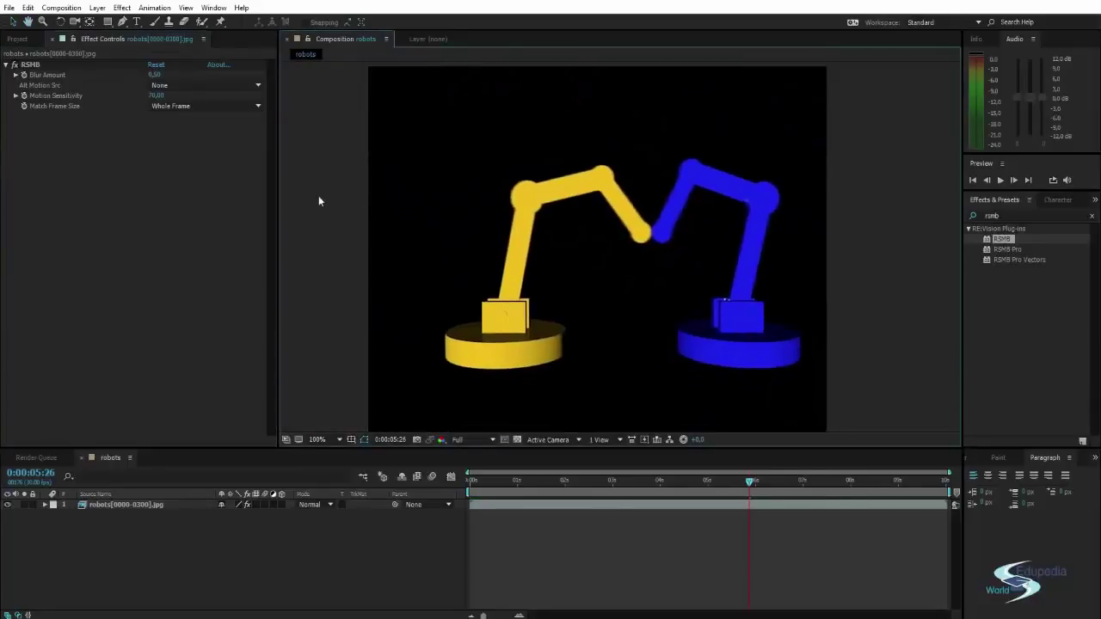
Play the composition with the RSMB blur applied and scrub through the animation to 0:00:05:01
{"action": "key", "text": "space"}
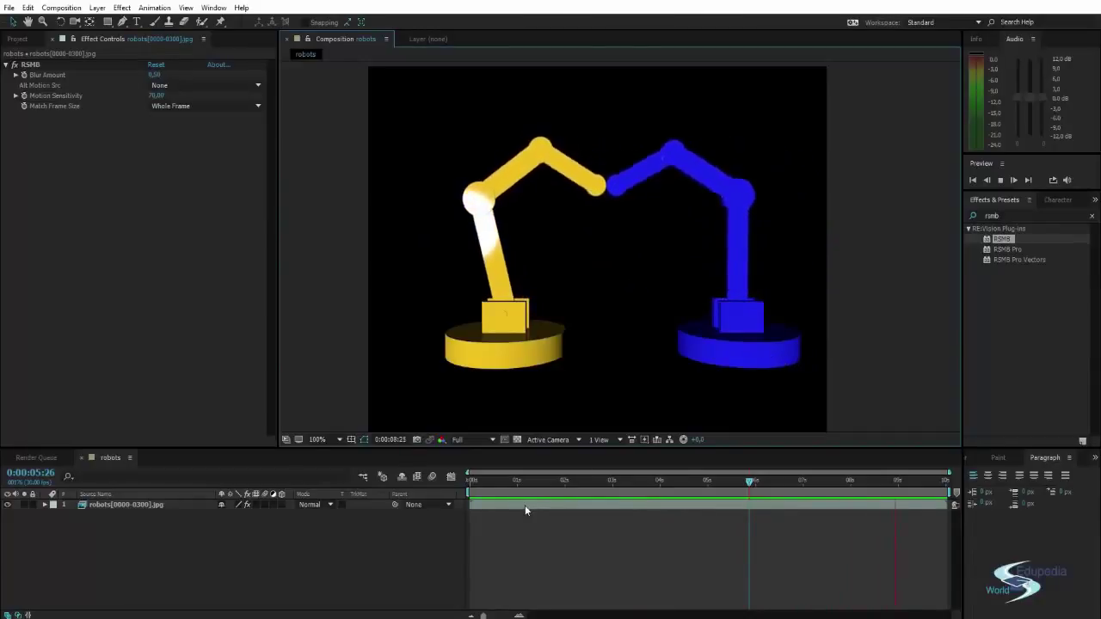
{"action": "left_click", "coordinate": [554, 480]}
{"action": "left_click_drag", "start_coordinate": [581, 479], "coordinate": [711, 472]}
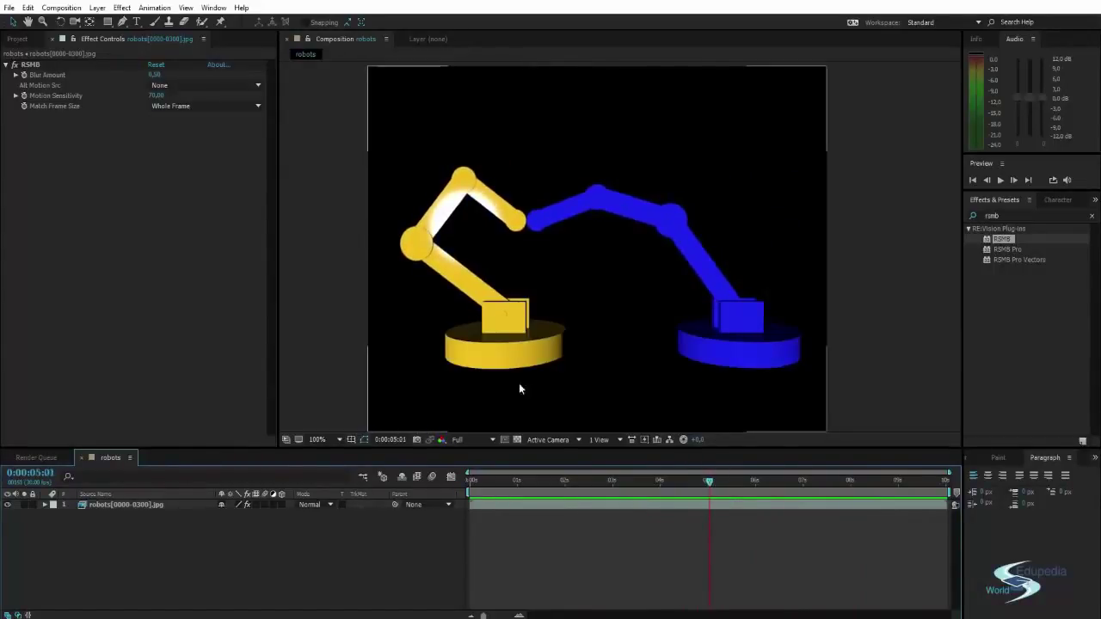